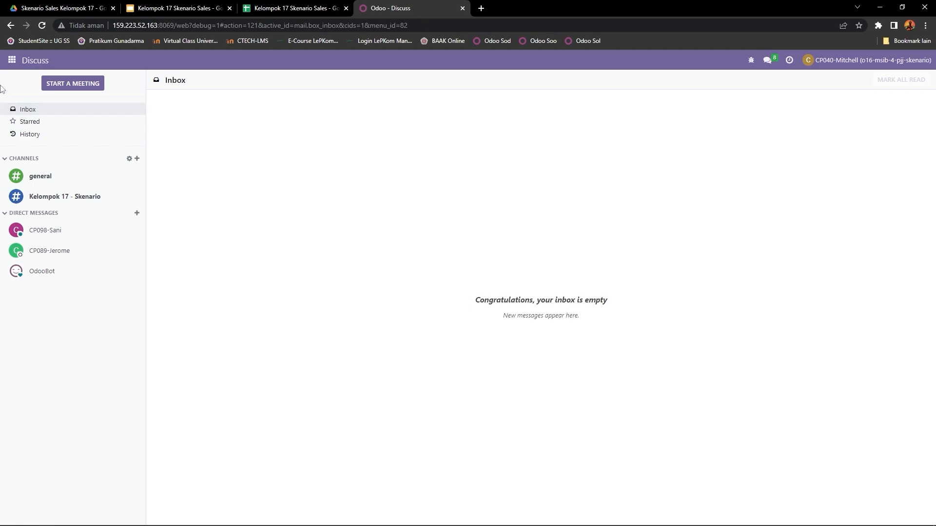
- Open the general settings and examine the Developer Tools section with its options for activating and deactivating the developer mode
click(12, 60)
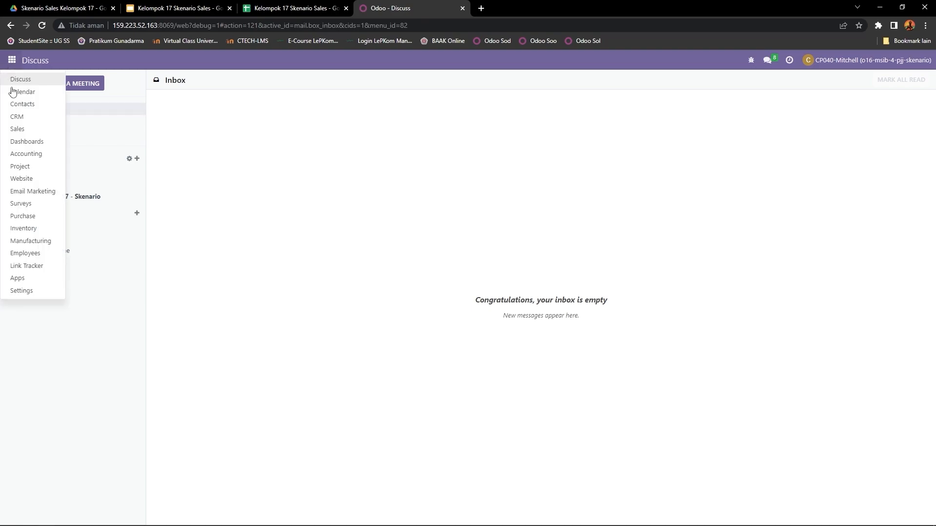
click(38, 291)
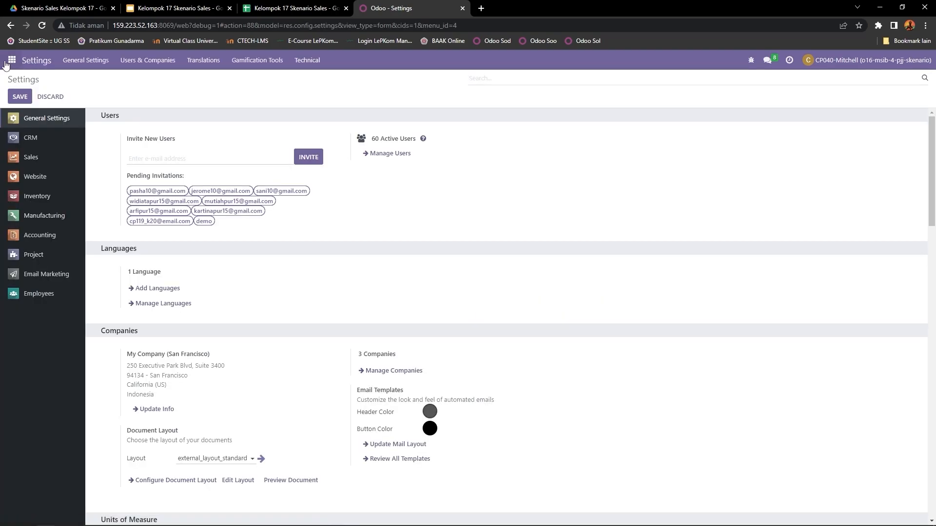
click(11, 60)
click(37, 293)
scroll(383, 194, down, 10)
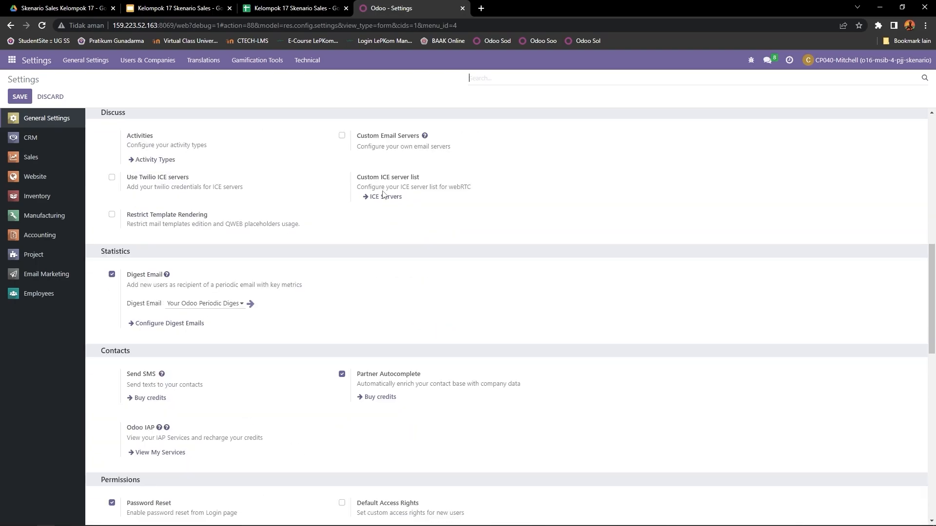
scroll(385, 198, down, 15)
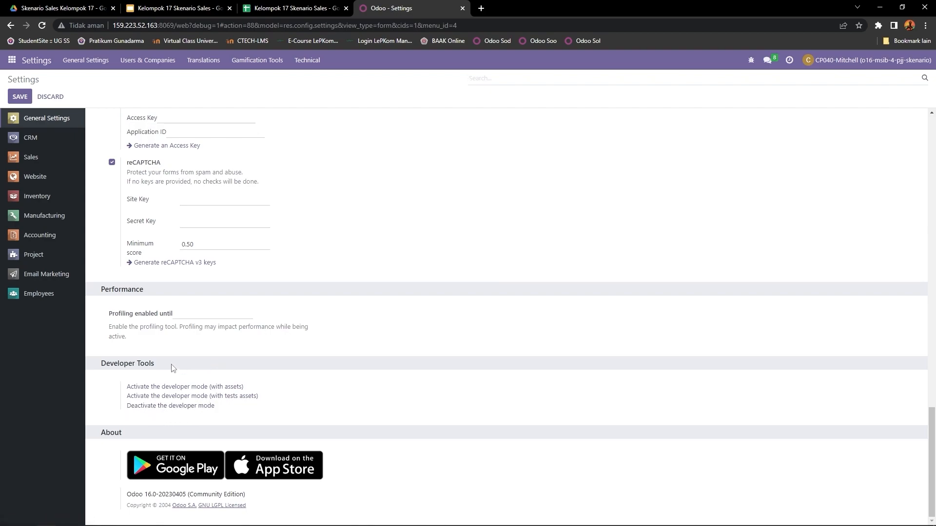
drag(174, 369, 93, 366)
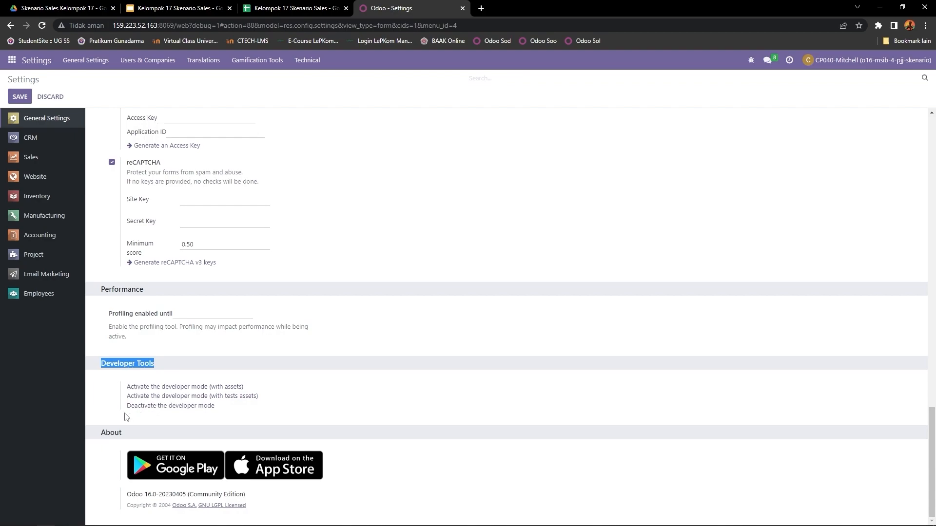
drag(126, 415, 230, 412)
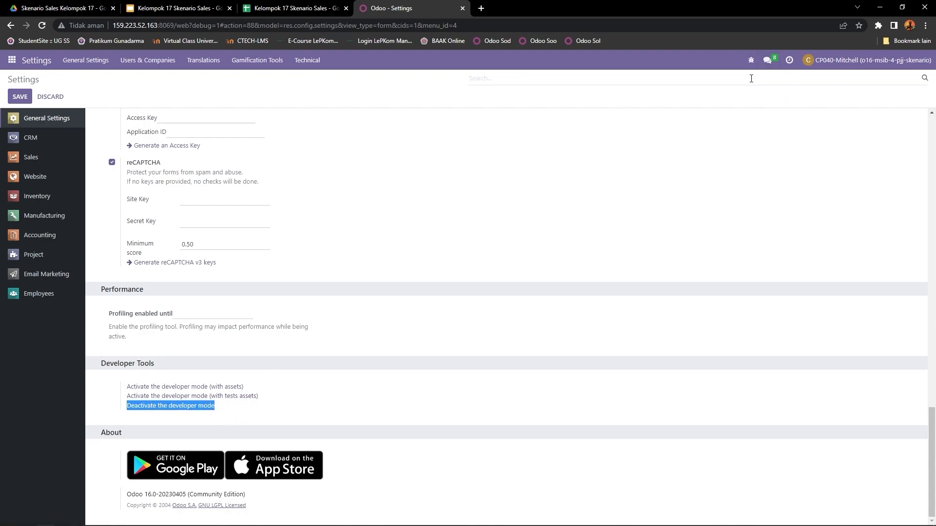
click(742, 62)
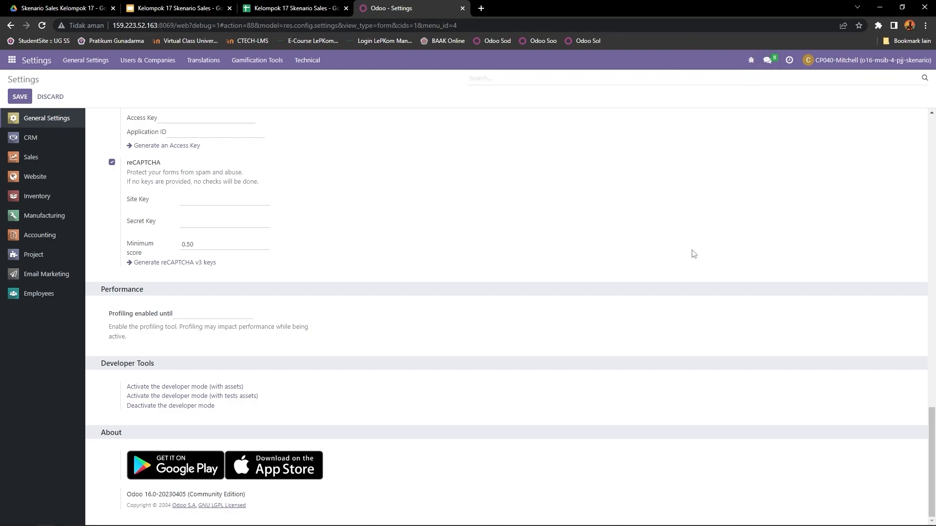
- Open the user management list from the general settings and start importing user records
scroll(420, 329, up, 4)
scroll(420, 328, up, 15)
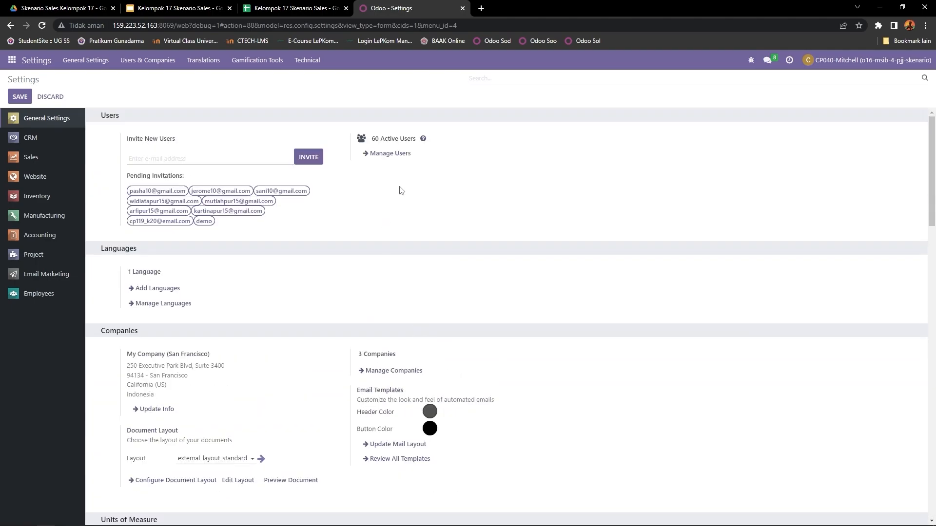
click(393, 156)
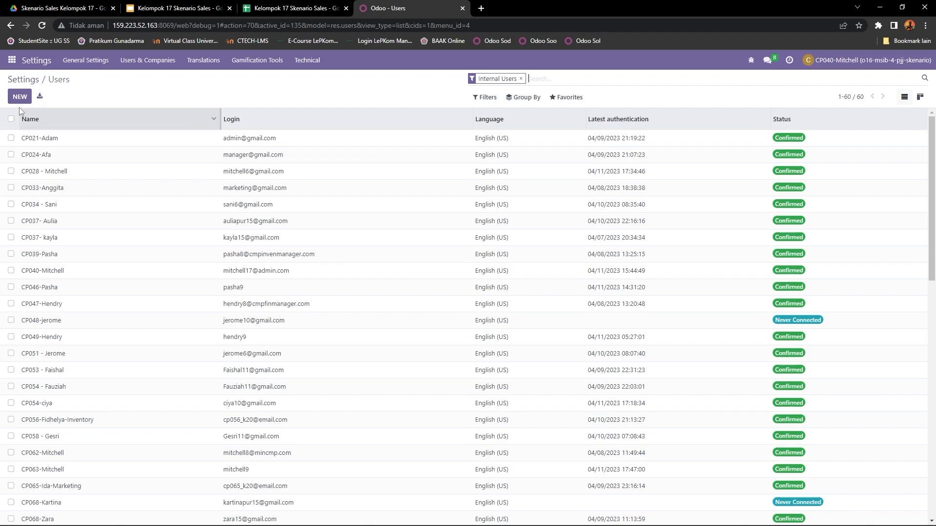
click(569, 99)
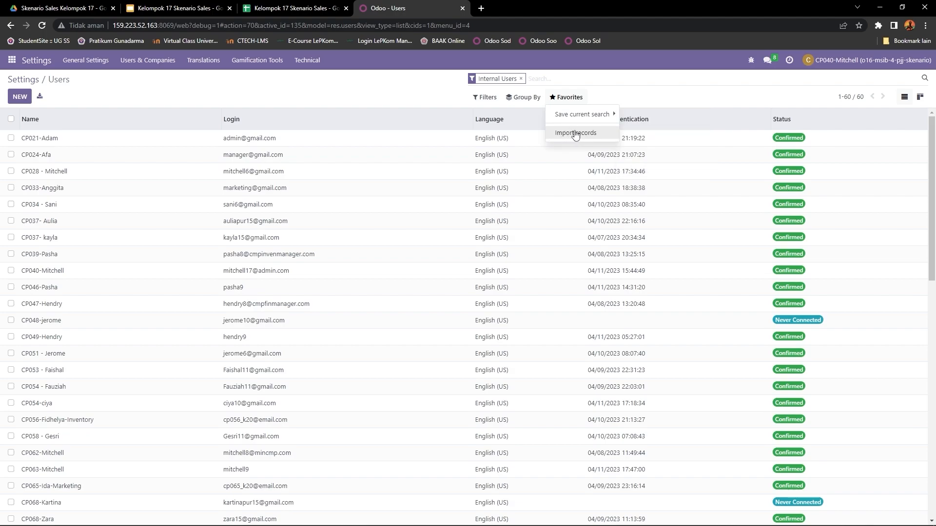
click(210, 96)
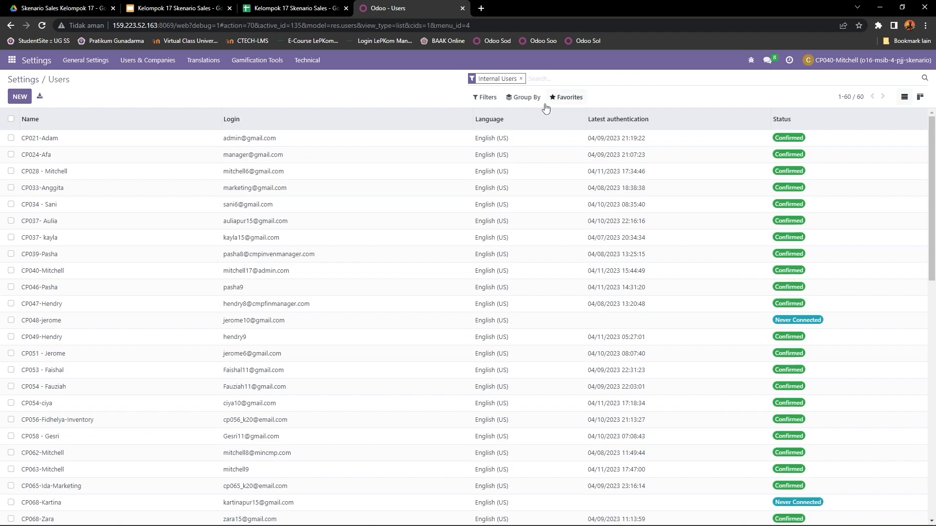
click(572, 102)
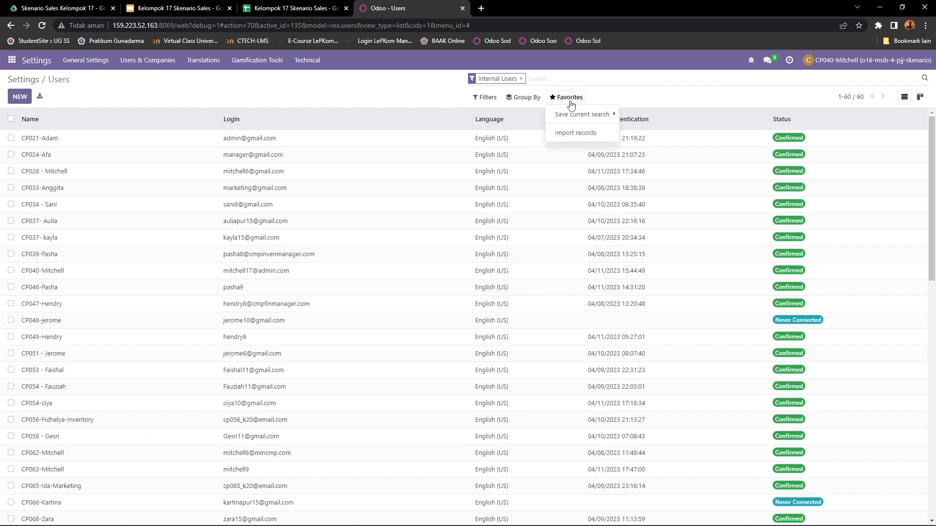
click(568, 138)
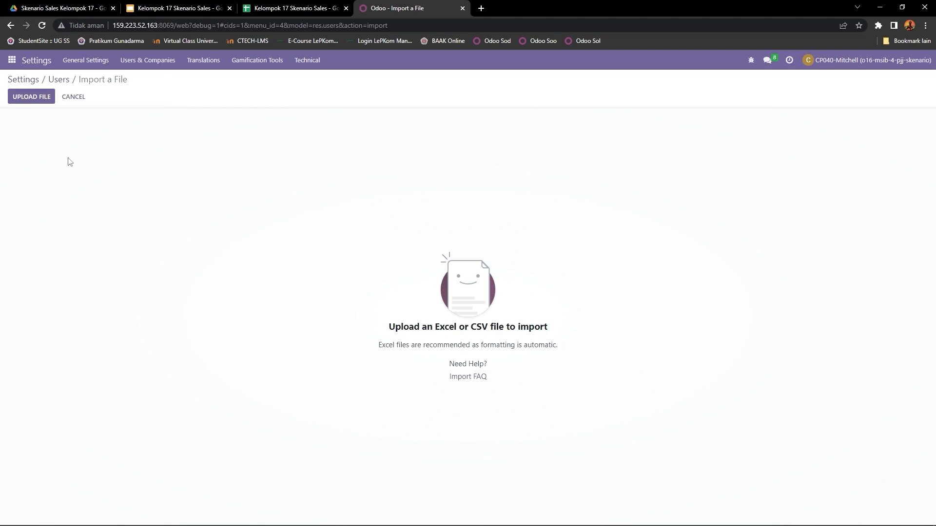
- Upload the Excel file Kelompok 17 Skenario Sales from Downloads and test the user import
click(31, 96)
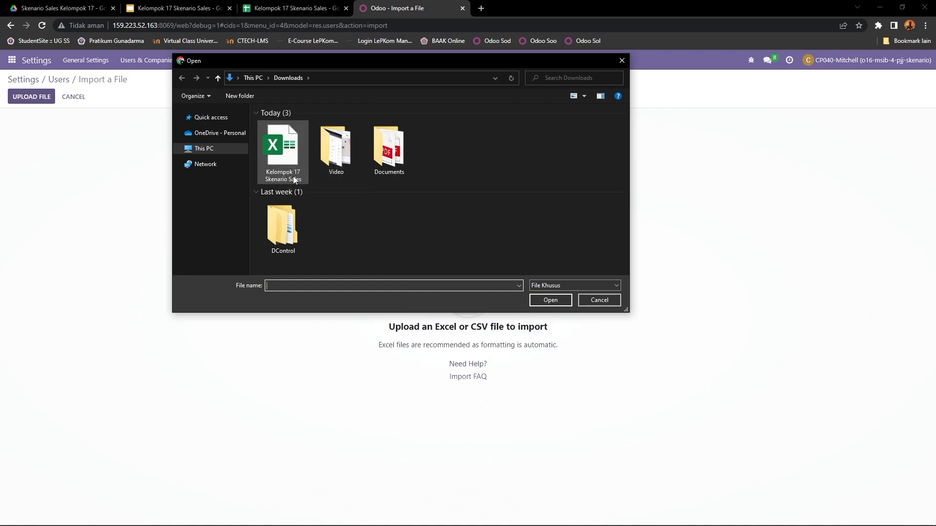
click(294, 149)
click(550, 300)
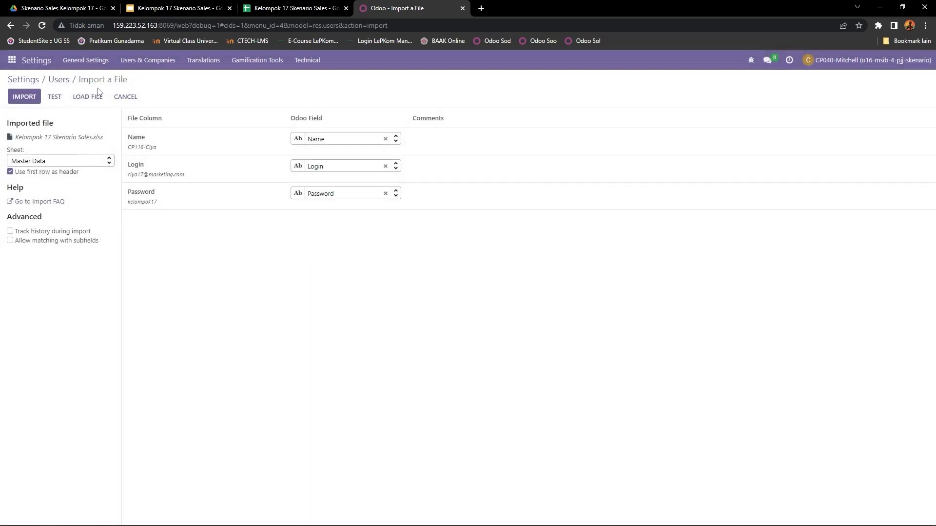
click(59, 99)
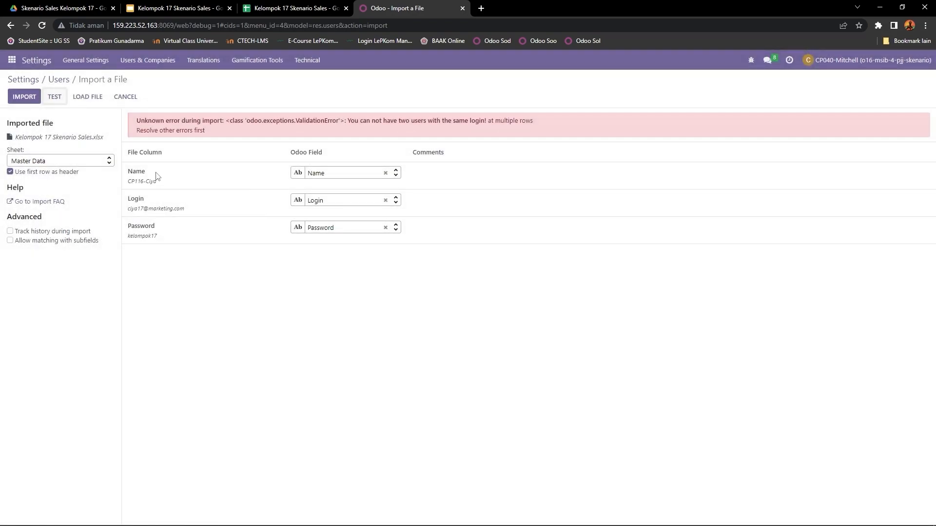
- Read through the validation message shown for the tested user import
drag(133, 119, 213, 131)
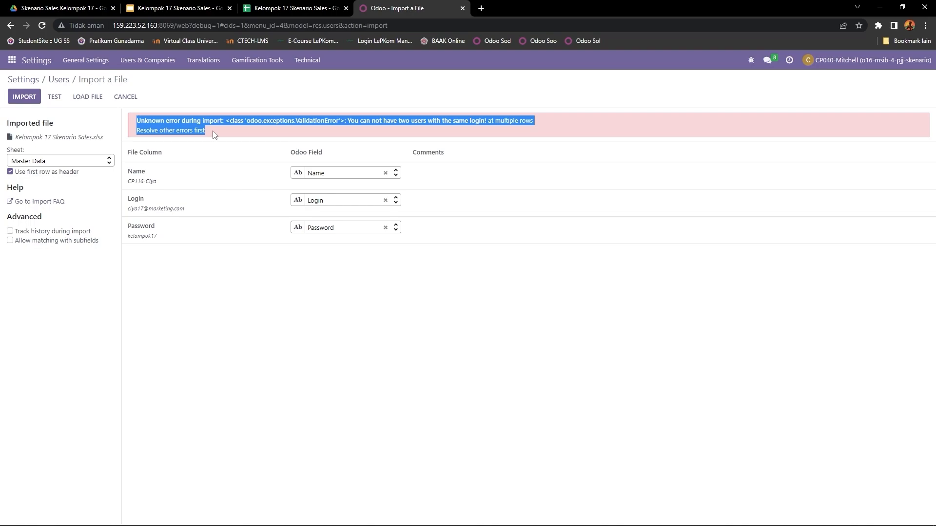
click(133, 119)
drag(139, 121, 251, 135)
click(377, 133)
drag(347, 121, 545, 128)
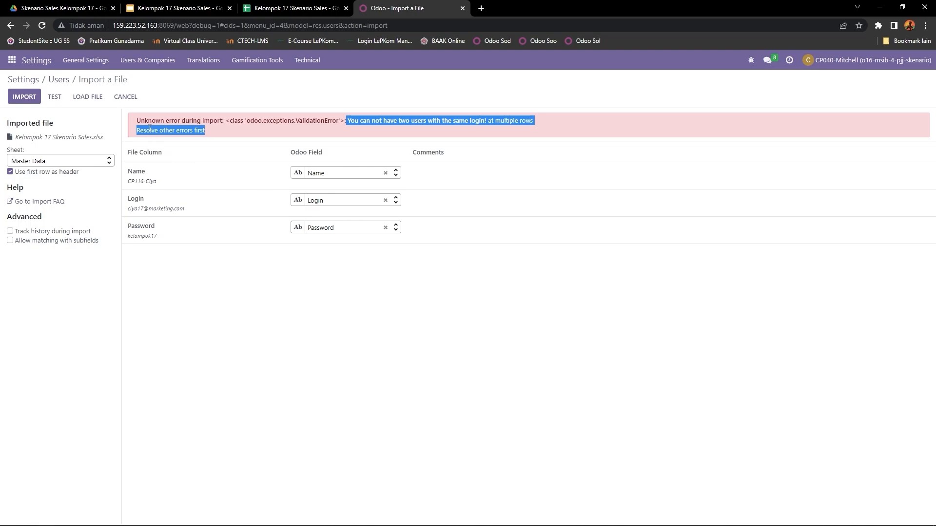
click(135, 130)
drag(204, 131, 134, 121)
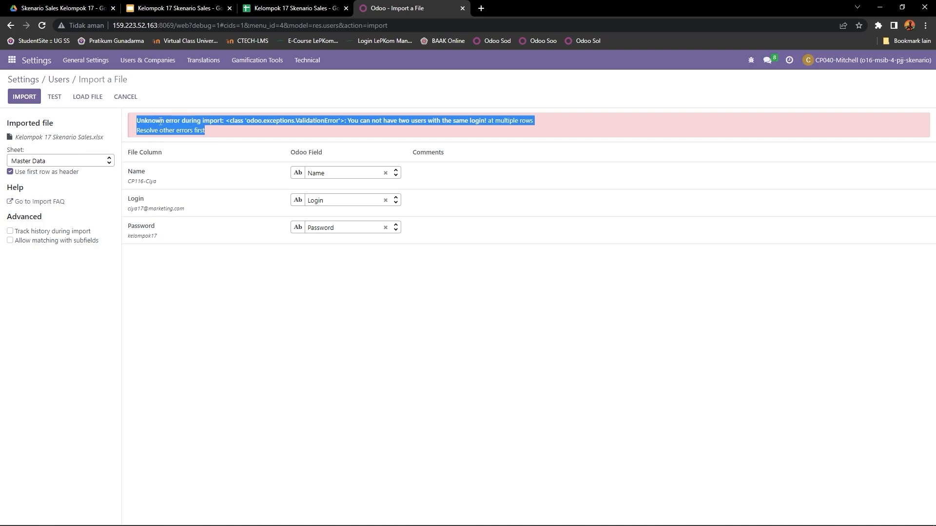
drag(133, 118, 216, 129)
- Return to the user list and search it for users matching 17
mouse_move(154, 183)
click(156, 62)
click(147, 82)
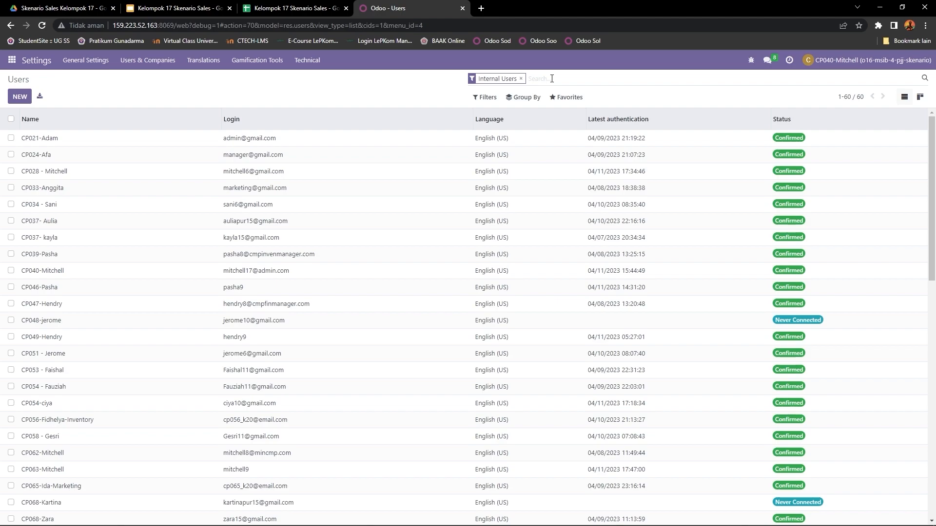
text(17)
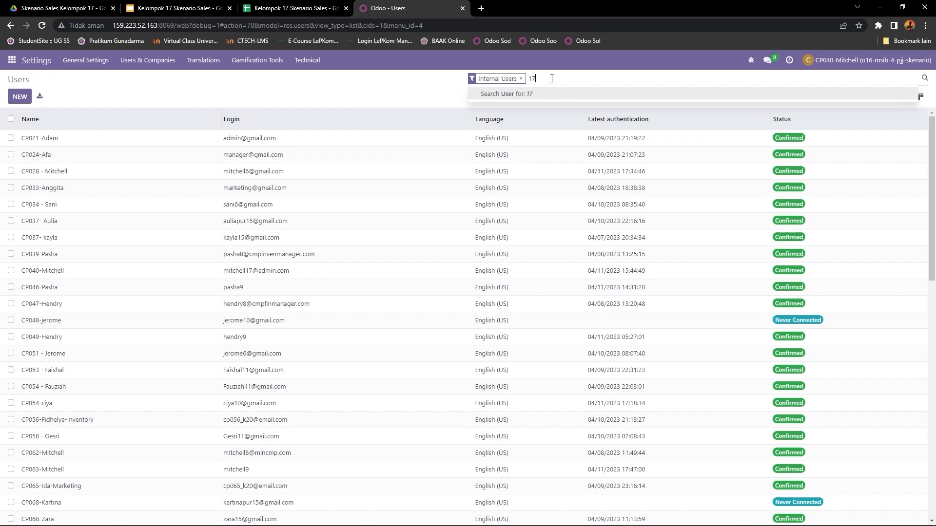
key(Return)
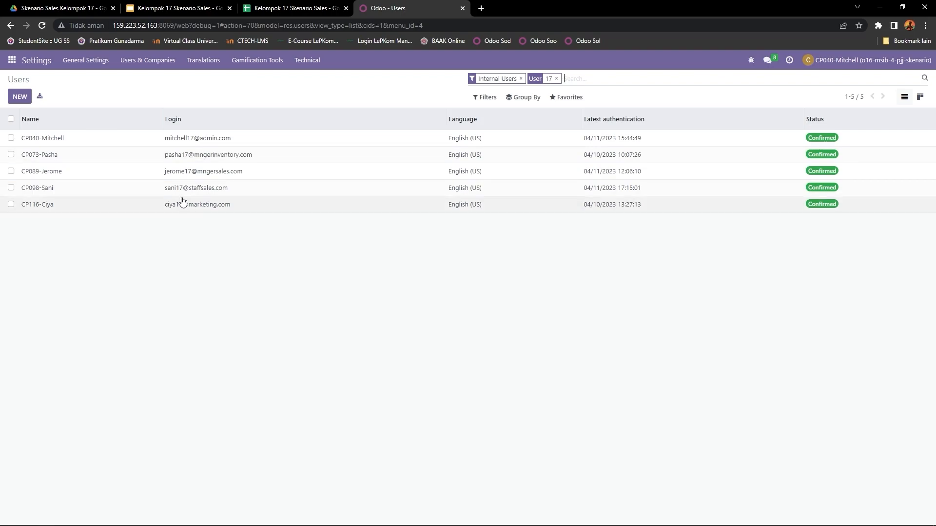
- Open the first listed user's record and examine the name and the selected user type
click(66, 144)
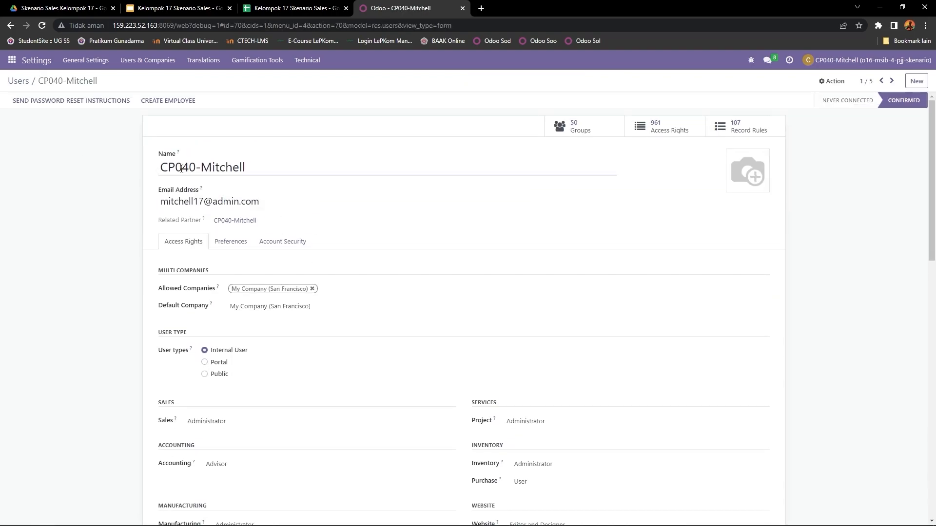
drag(164, 167, 258, 167)
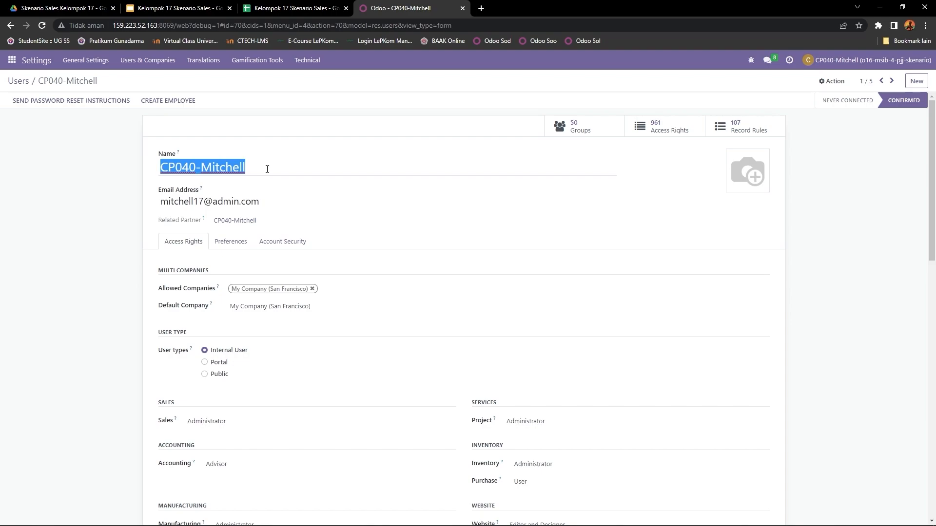
scroll(243, 171, down, 1)
scroll(195, 167, up, 1)
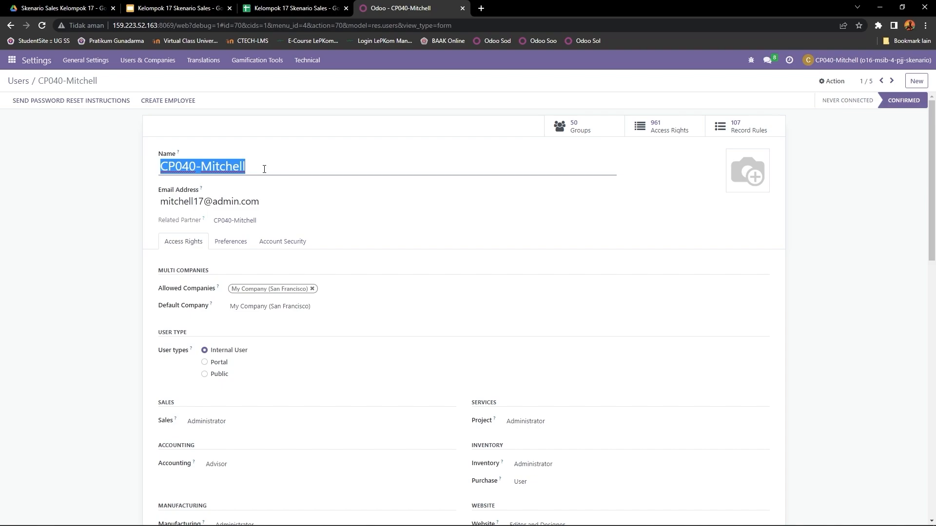
scroll(324, 223, down, 2)
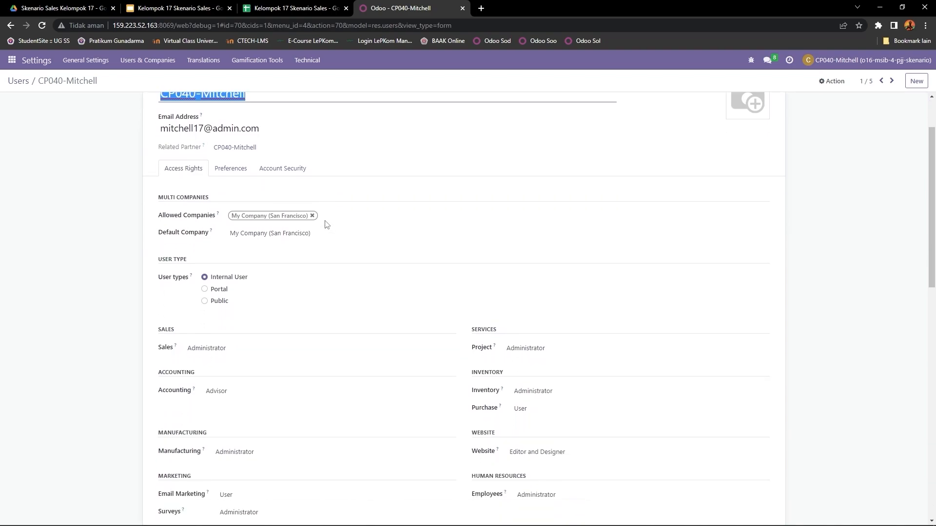
scroll(322, 222, down, 2)
scroll(322, 221, up, 3)
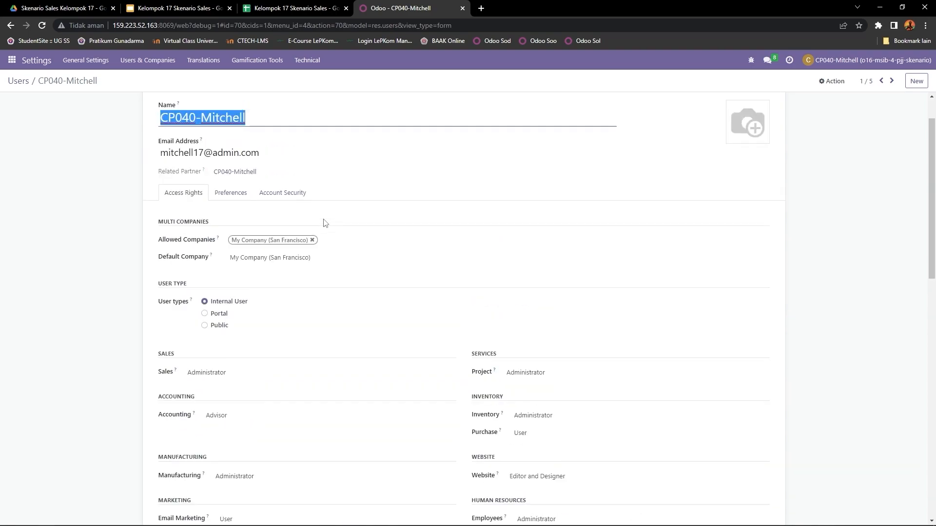
drag(158, 305, 190, 303)
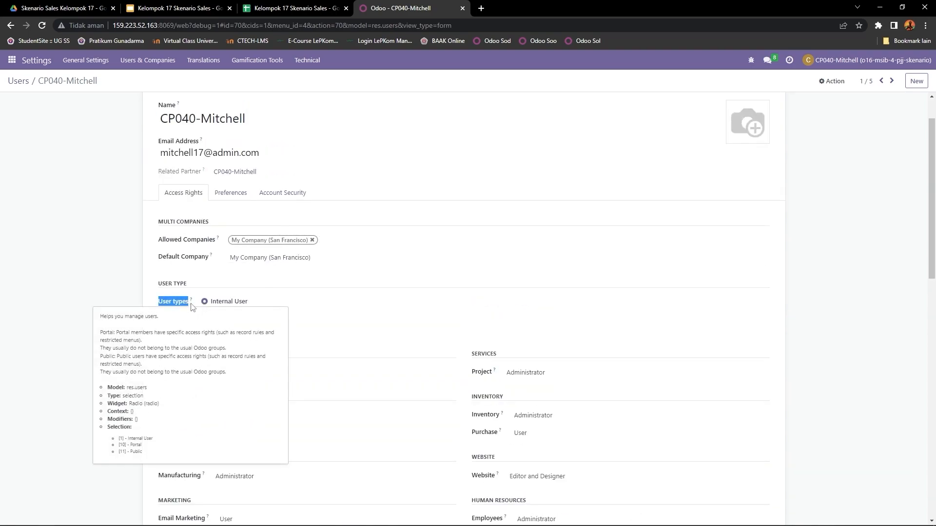
click(261, 305)
drag(261, 305, 214, 305)
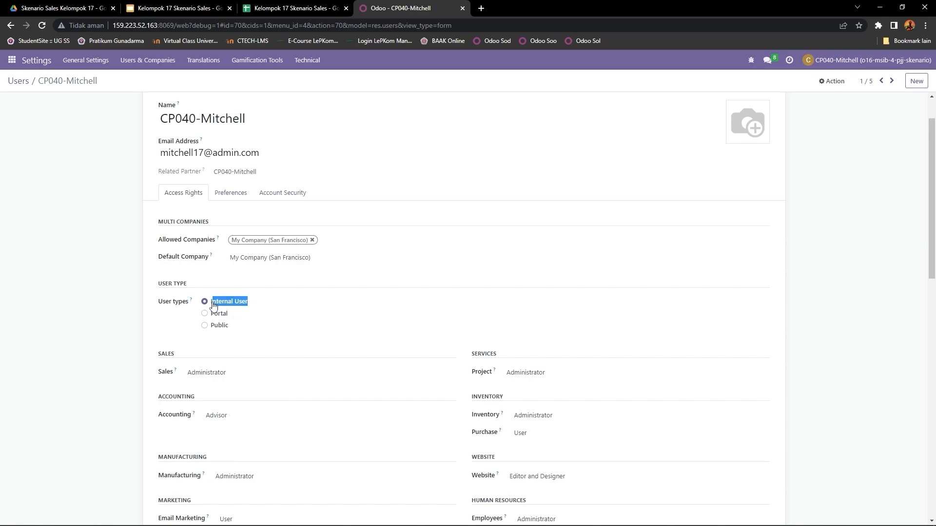
- Review the user's access rights for Sales, Accounting, Manufacturing, Marketing, Administration, Services, Inventory, Website and Human Resources
scroll(282, 299, down, 2)
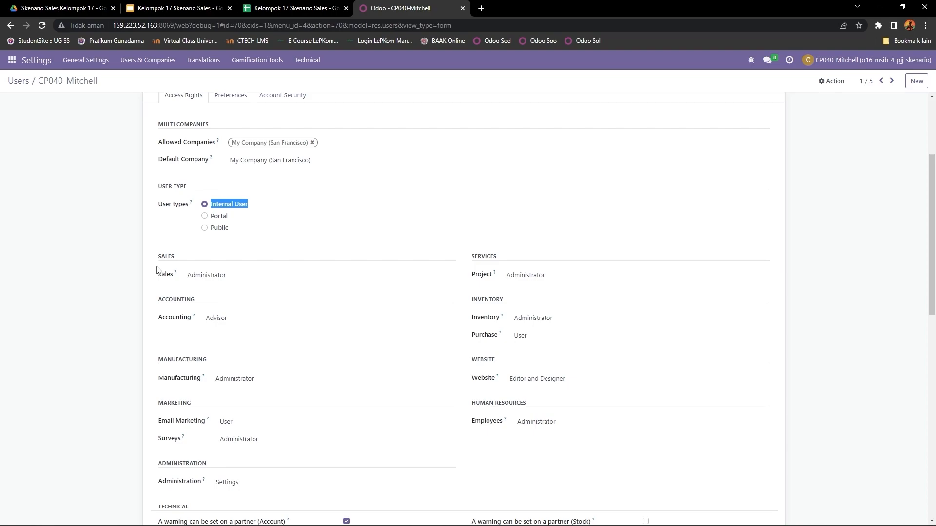
drag(157, 262, 179, 260)
drag(157, 299, 191, 300)
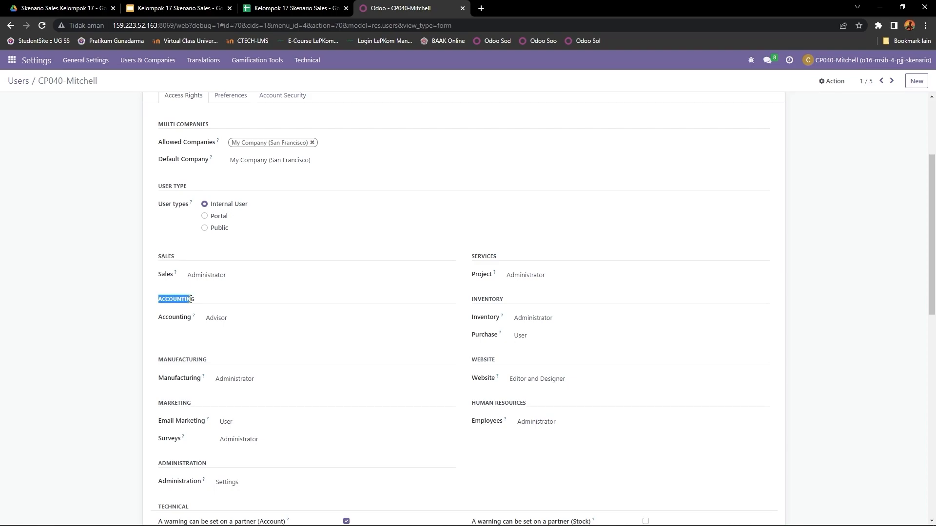
drag(161, 362, 213, 366)
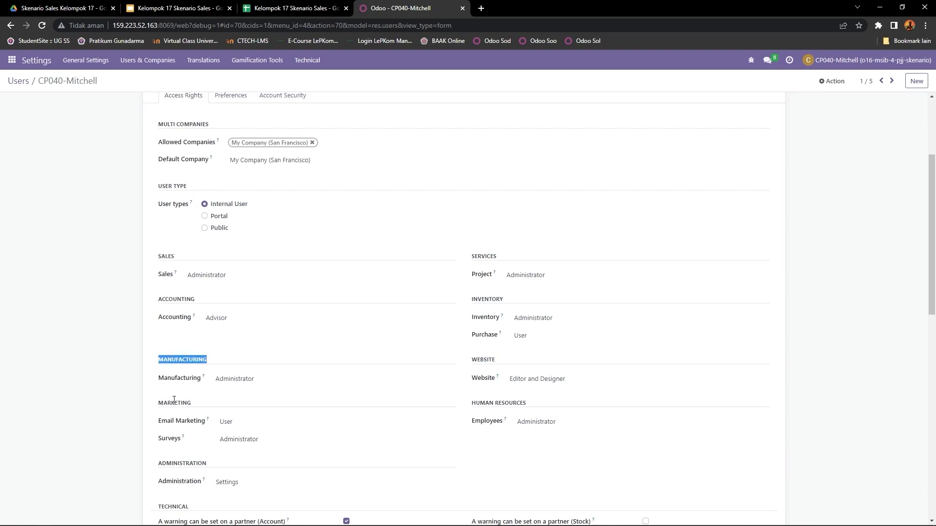
drag(159, 409, 207, 407)
drag(158, 466, 214, 466)
drag(470, 256, 502, 257)
drag(470, 300, 503, 300)
drag(471, 360, 496, 360)
drag(475, 403, 536, 405)
- Review the user's Technical options and the Contact Creation setting under Extra Rights
scroll(540, 404, down, 1)
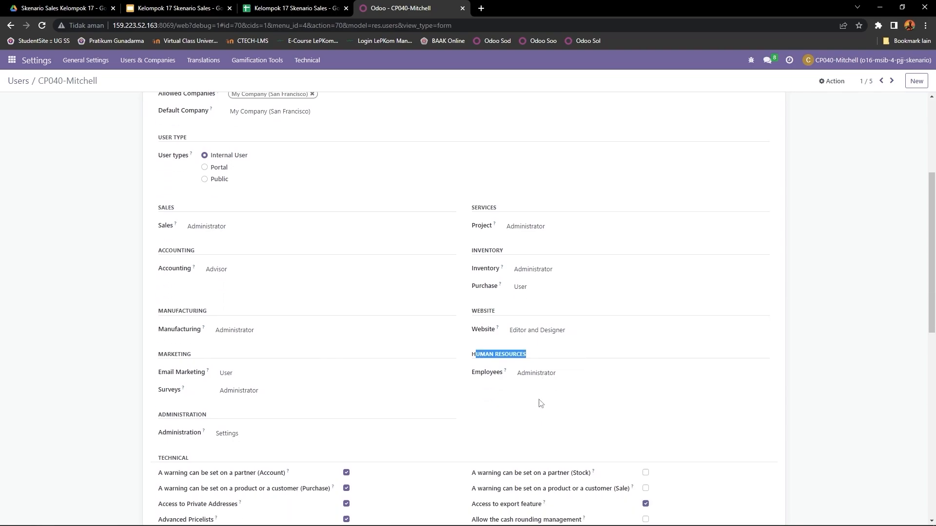
scroll(540, 404, down, 10)
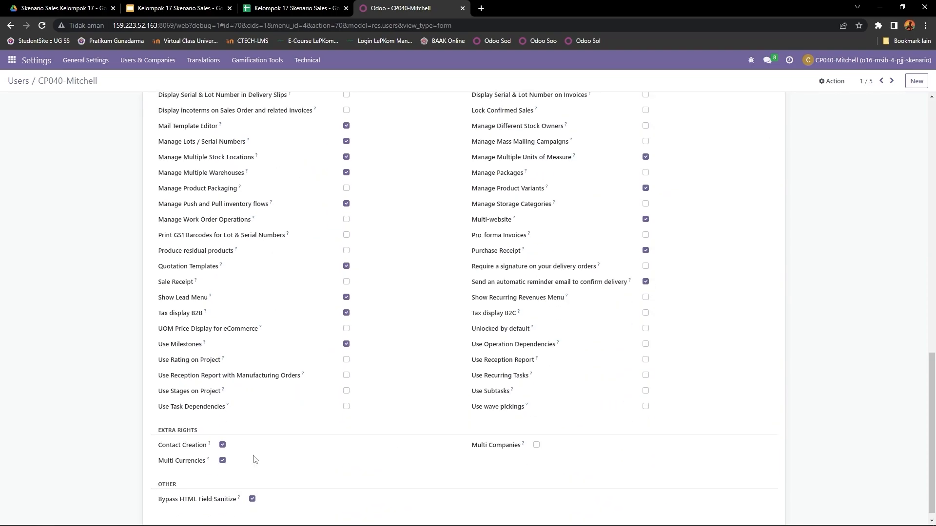
drag(159, 449, 207, 450)
scroll(208, 451, up, 10)
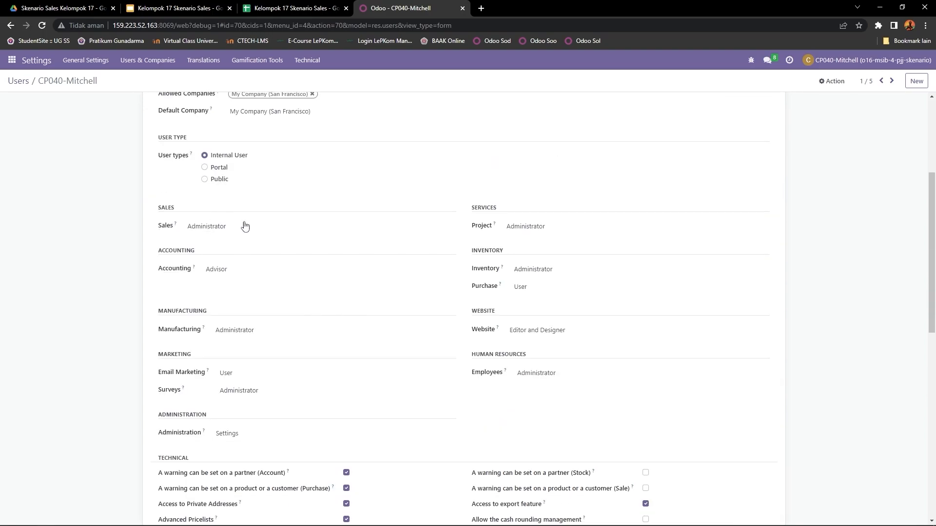
- Check the access level options for Sales, Accounting, Manufacturing, Email Marketing, Surveys and Administration, keeping each selected level
click(245, 225)
click(245, 265)
click(247, 269)
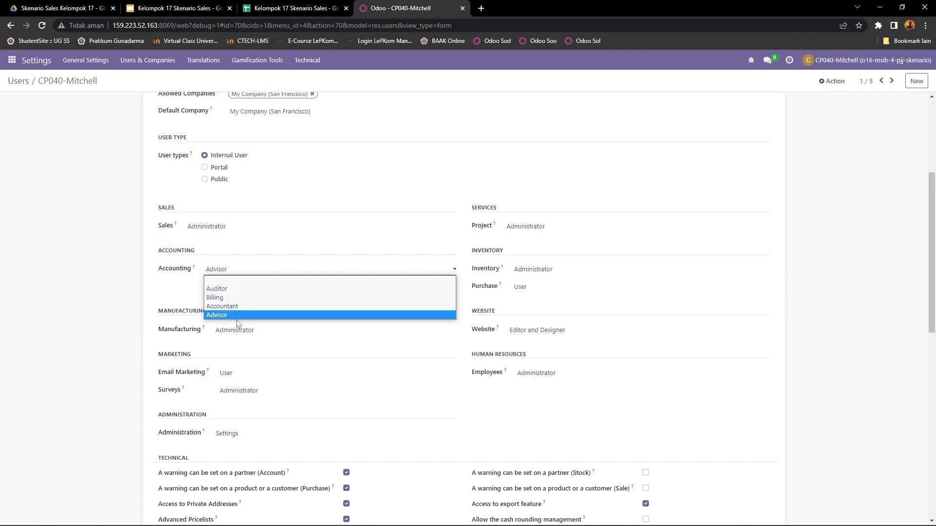
click(238, 316)
click(258, 332)
click(249, 362)
click(249, 375)
click(246, 394)
click(264, 393)
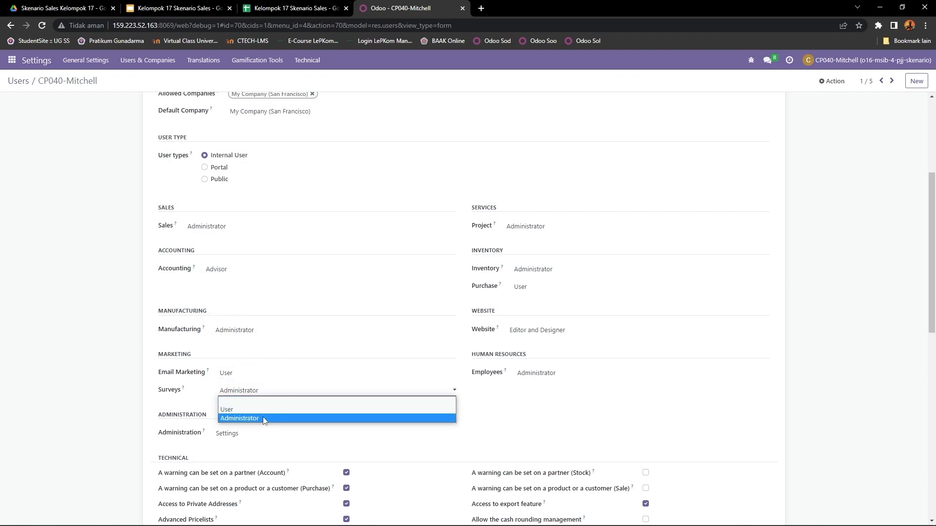
click(262, 417)
click(245, 436)
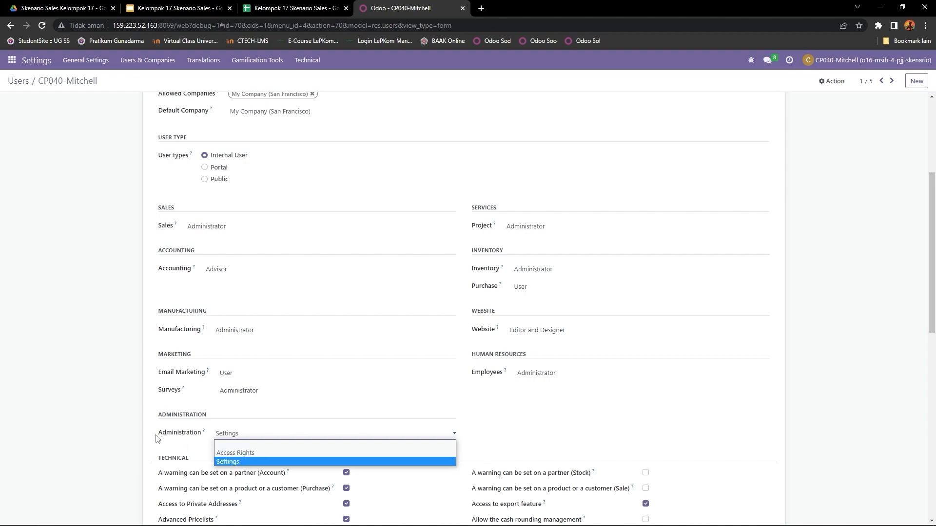
click(237, 462)
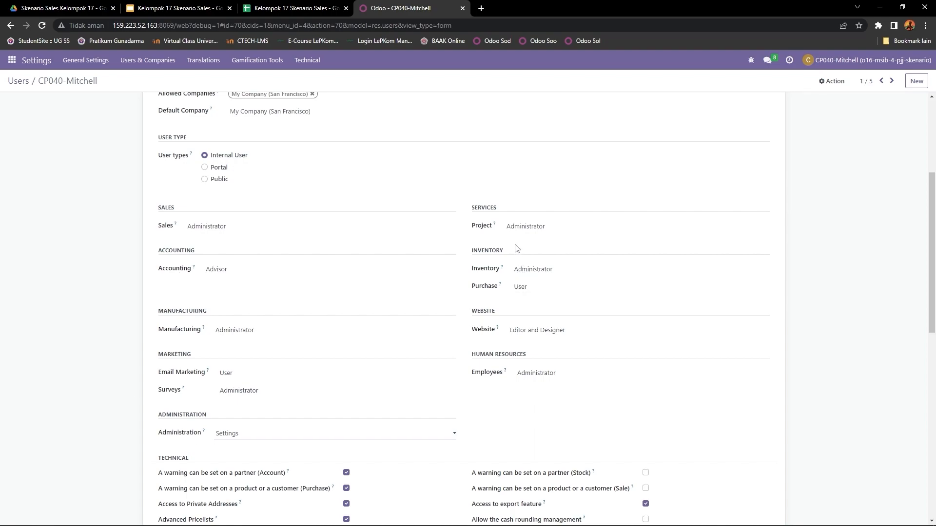
- Check the access level options for Project under Services and for Inventory and Purchase under Inventory
drag(472, 210, 517, 213)
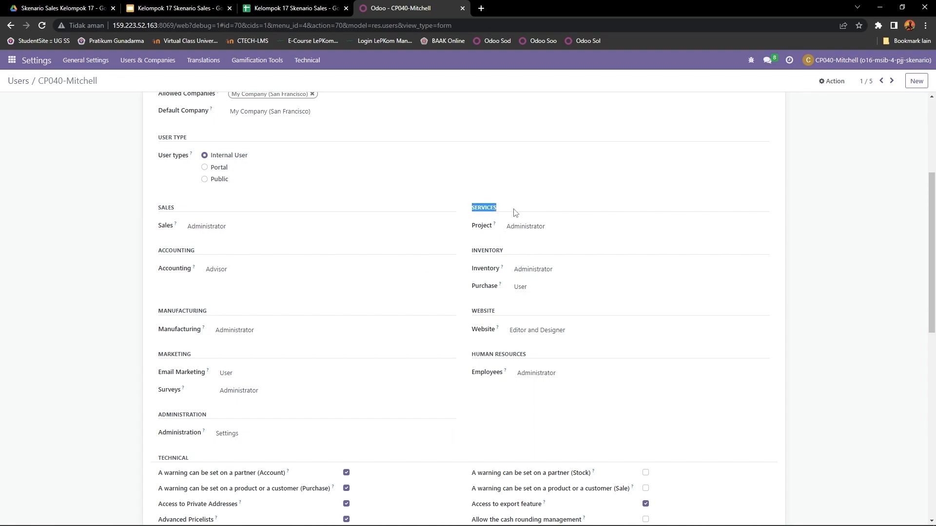
click(576, 228)
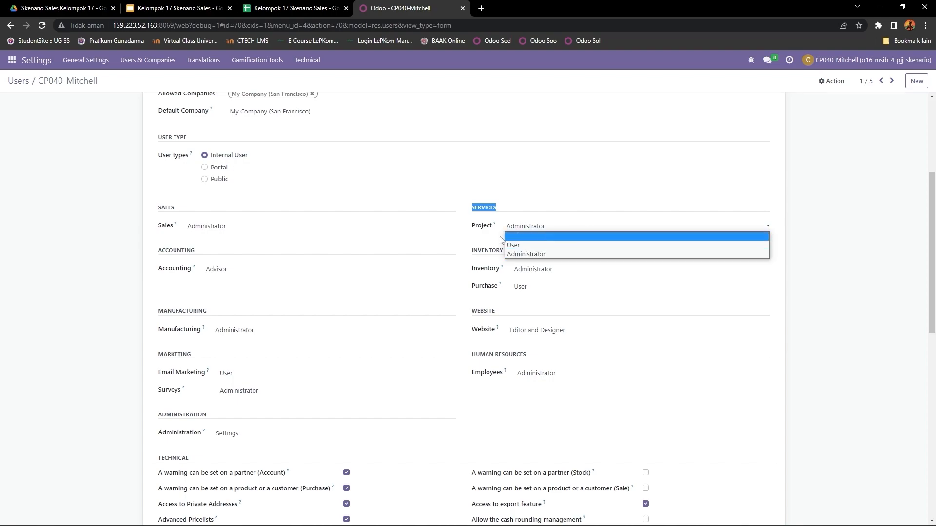
click(540, 255)
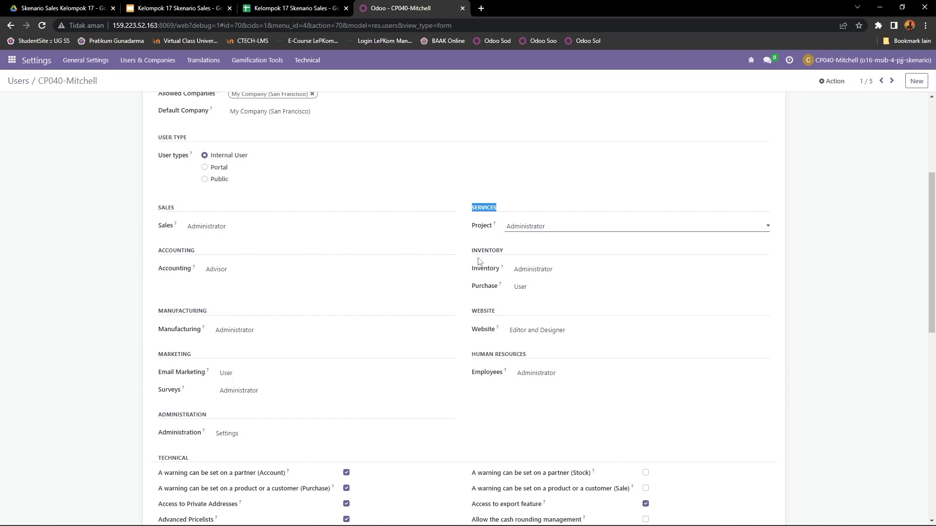
drag(471, 250, 521, 257)
click(535, 272)
click(542, 296)
drag(471, 286, 502, 287)
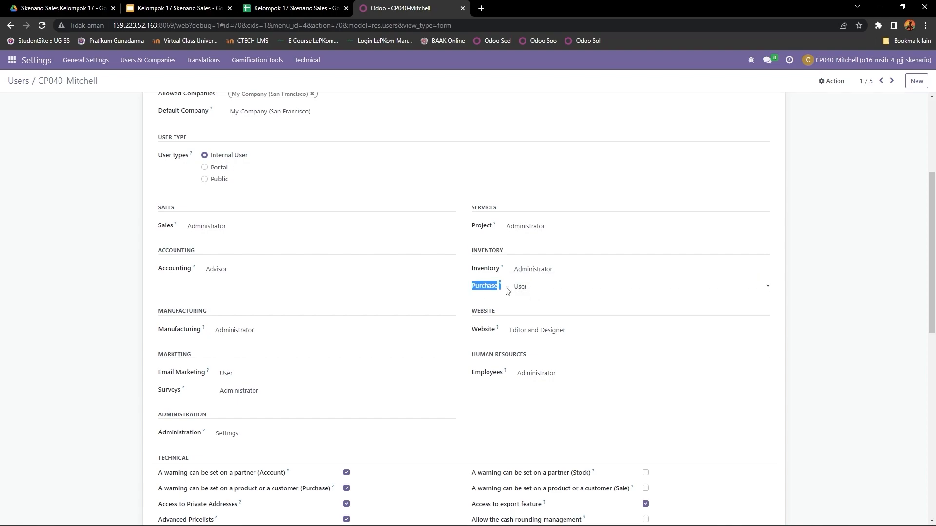
click(542, 289)
click(535, 314)
- Examine the user's Website and Human Resources access rights
drag(472, 315, 510, 315)
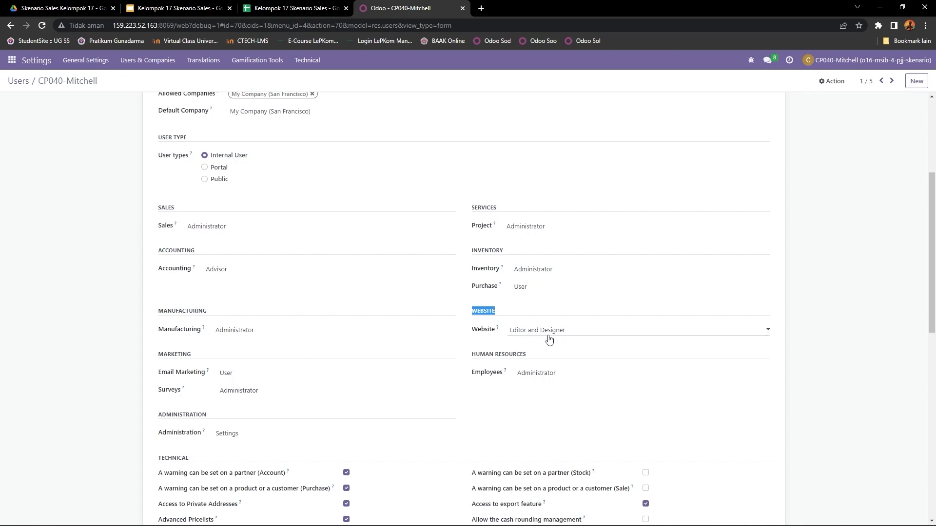
scroll(490, 355, down, 1)
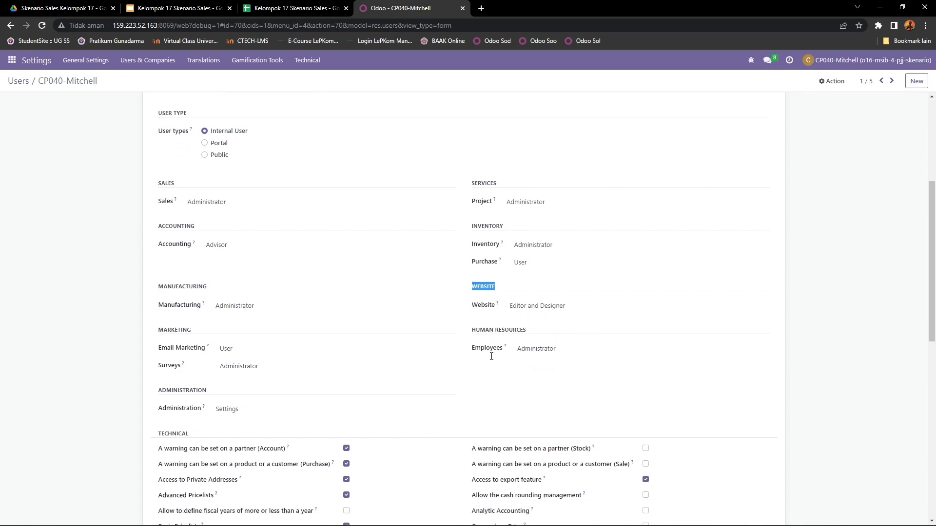
scroll(507, 368, up, 3)
scroll(500, 409, down, 1)
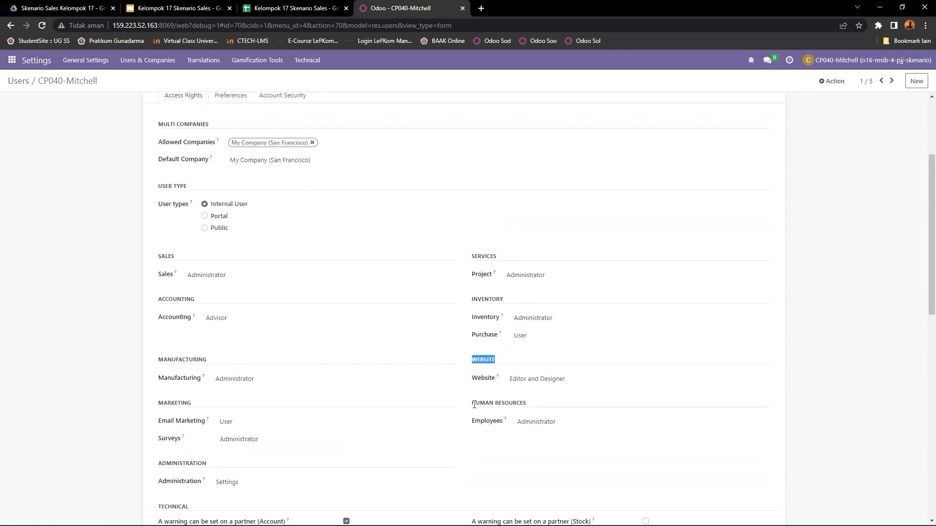
drag(473, 404, 544, 409)
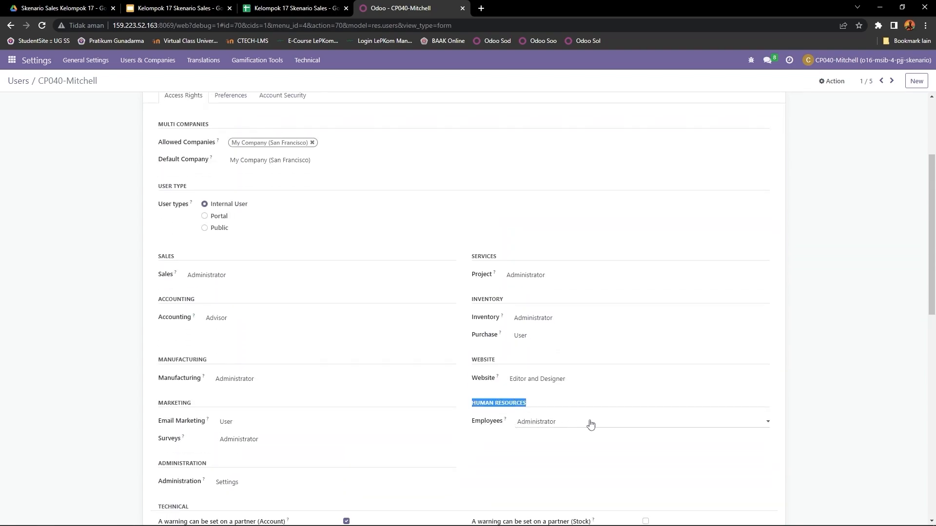
- Go to the second user's record and examine the e-mail address and the selected user type
scroll(611, 424, up, 3)
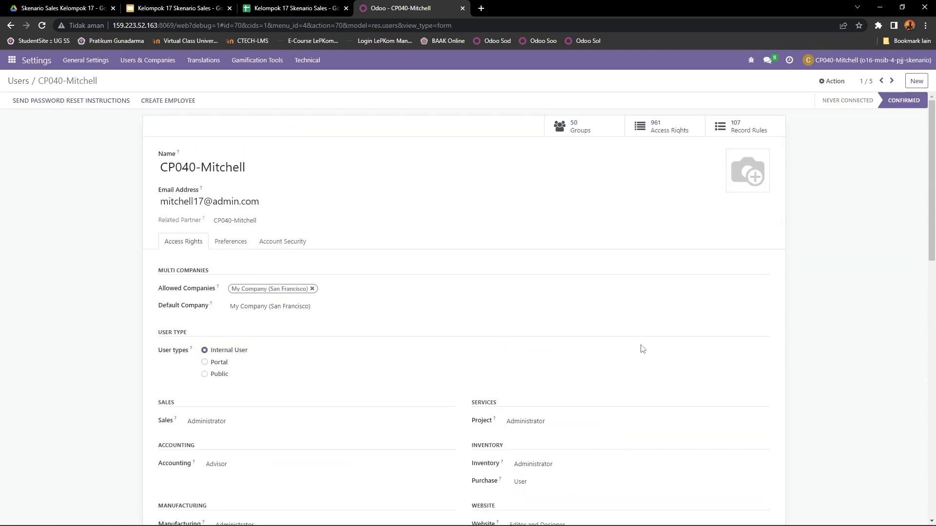
click(892, 81)
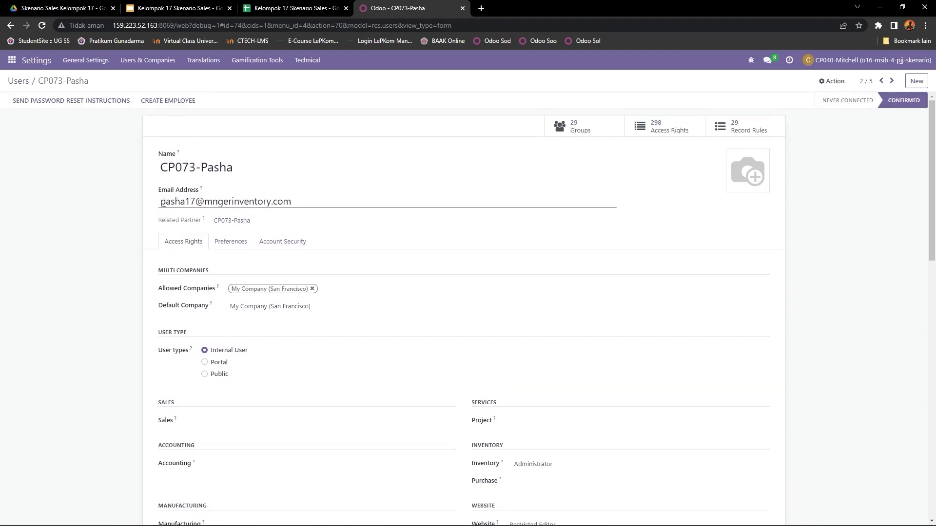
drag(161, 201, 309, 202)
click(129, 277)
scroll(162, 275, down, 2)
drag(160, 256, 268, 259)
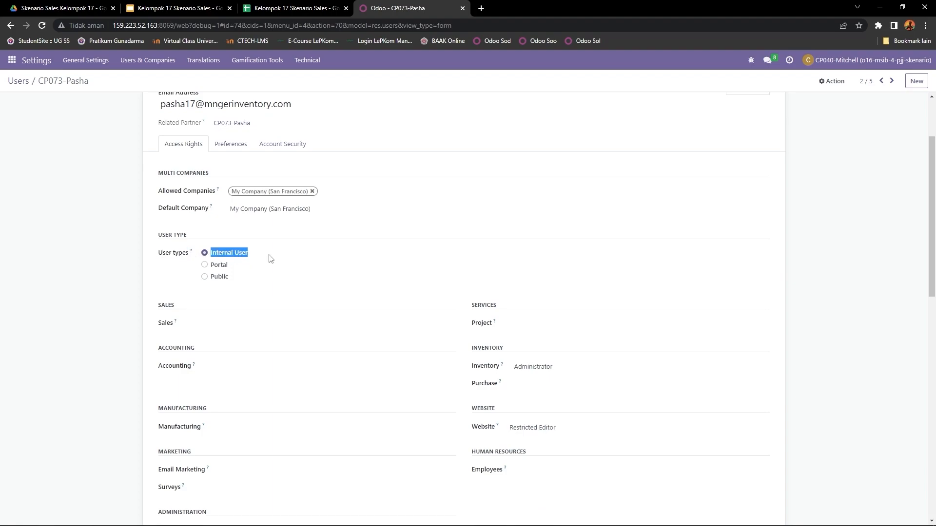
- Review the second user's Sales, Manufacturing, Marketing and Administration access rights
scroll(269, 258, down, 1)
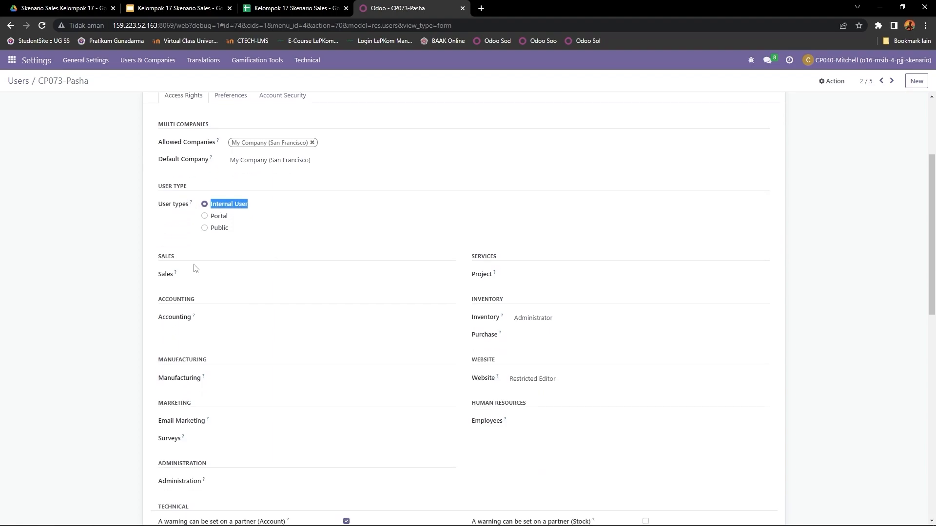
drag(160, 261, 212, 254)
scroll(195, 259, down, 1)
drag(159, 312, 214, 315)
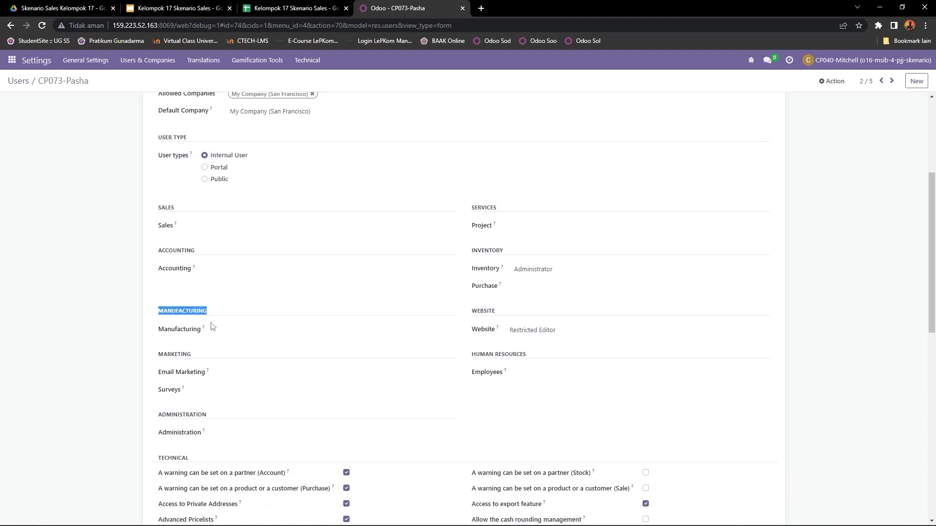
drag(157, 355, 208, 361)
drag(159, 415, 213, 420)
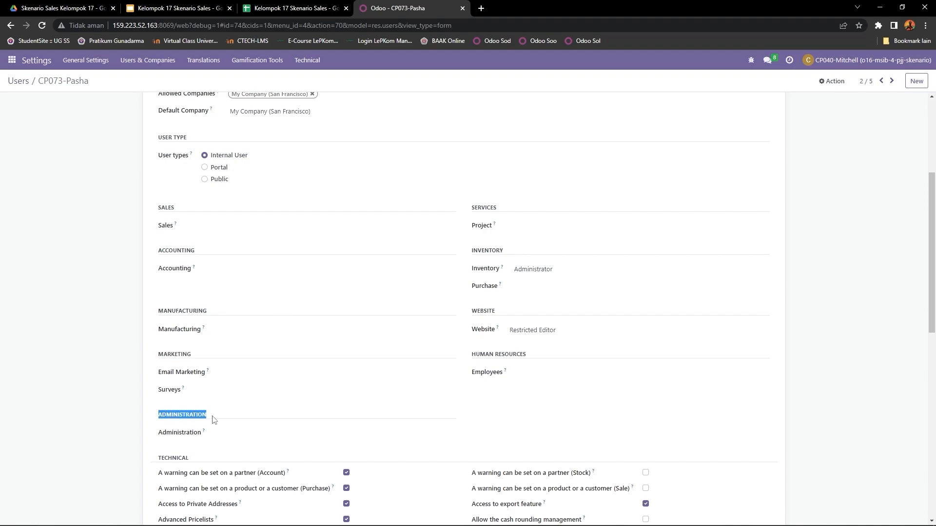
- Review the second user's Services access and the access level options for Inventory
drag(471, 210, 515, 213)
drag(472, 252, 503, 275)
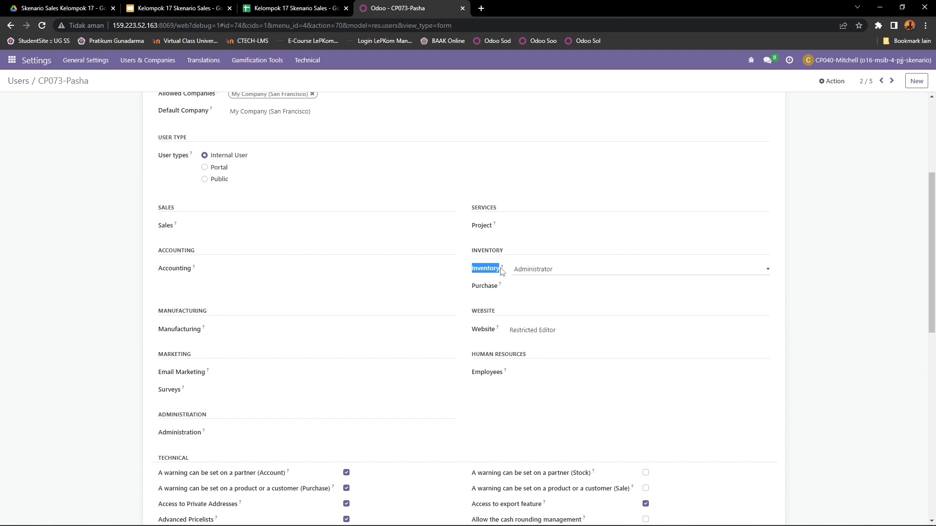
click(572, 273)
click(550, 299)
scroll(497, 291, up, 4)
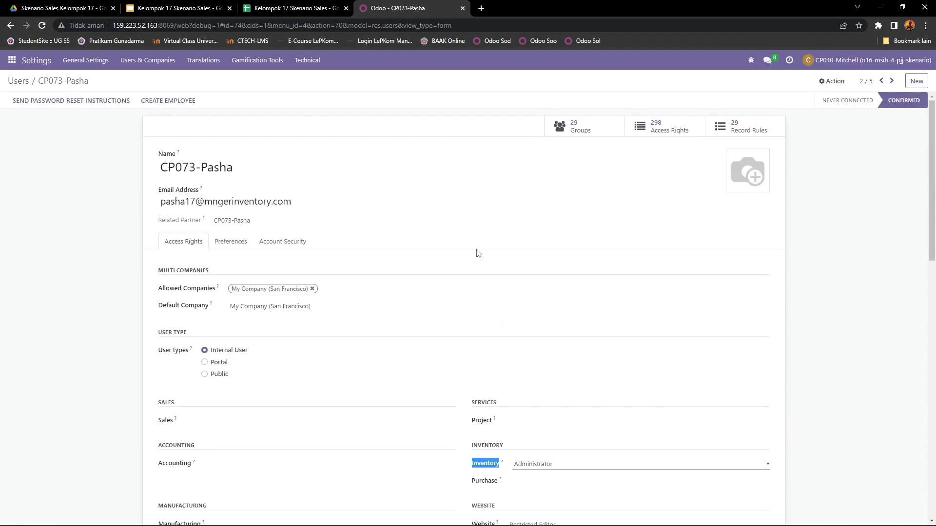
scroll(478, 253, down, 6)
click(551, 190)
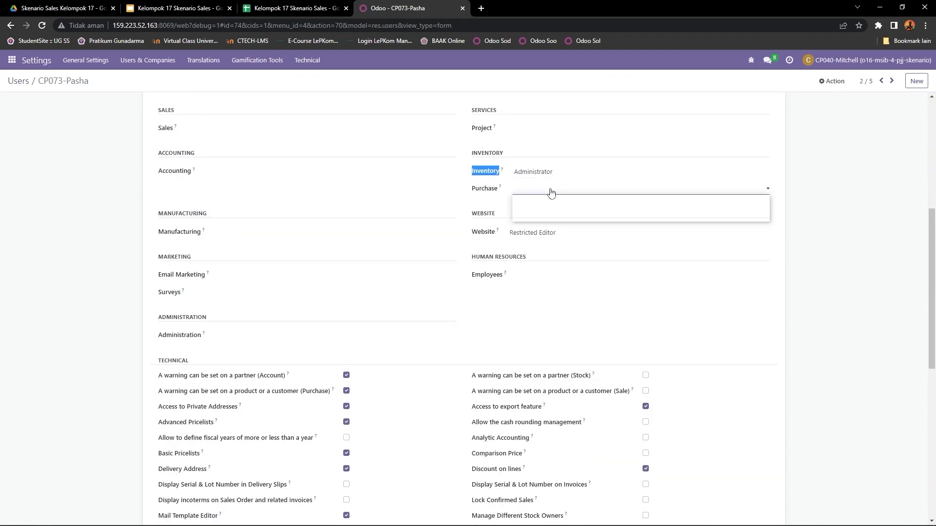
click(536, 217)
click(554, 191)
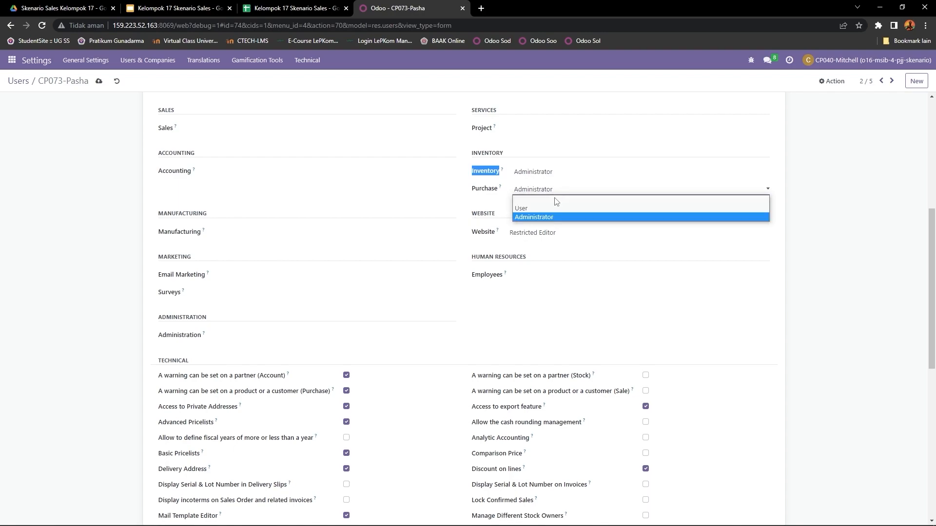
click(555, 201)
- Review the second user's Website and Human Resources rights and the Contact Creation setting under Extra Rights
drag(473, 215, 520, 218)
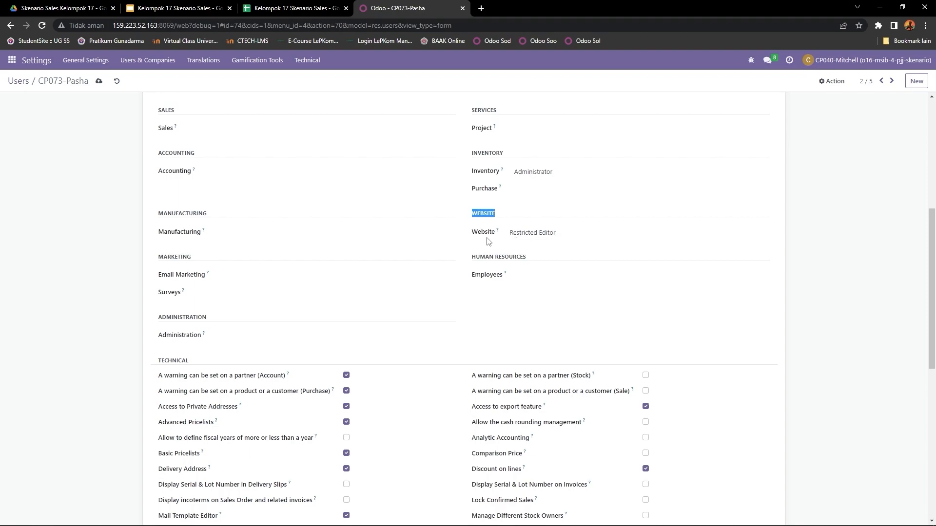
drag(472, 233, 537, 259)
click(537, 279)
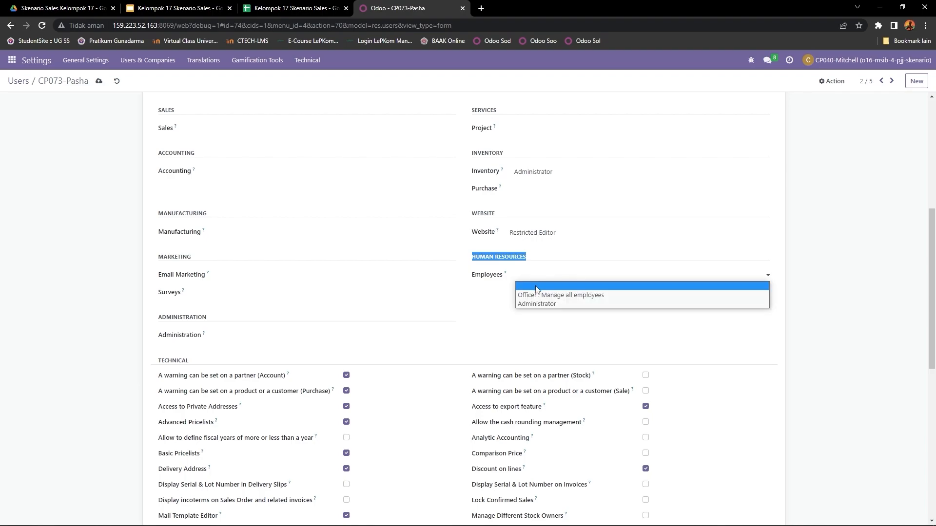
click(536, 286)
scroll(174, 424, down, 8)
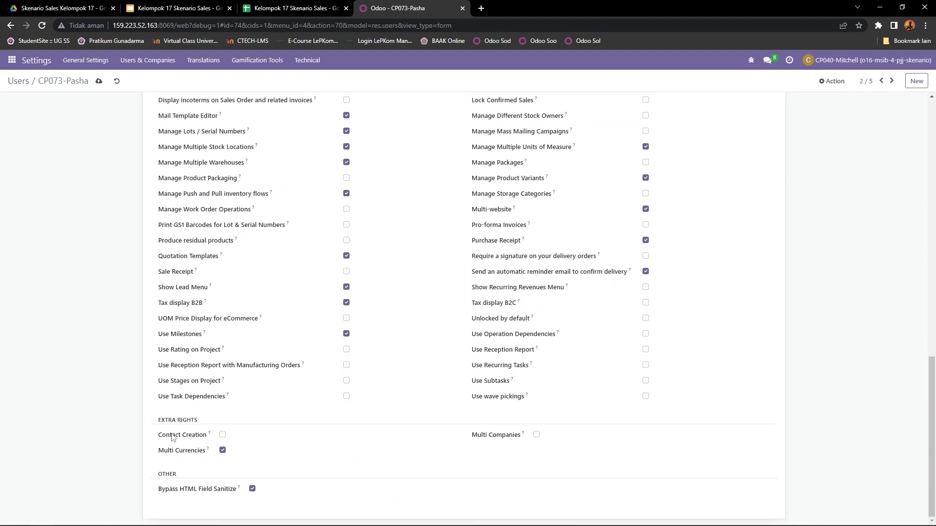
drag(161, 441, 202, 439)
- Go to the third user's record and examine the e-mail address and the selected user type
scroll(359, 422, up, 15)
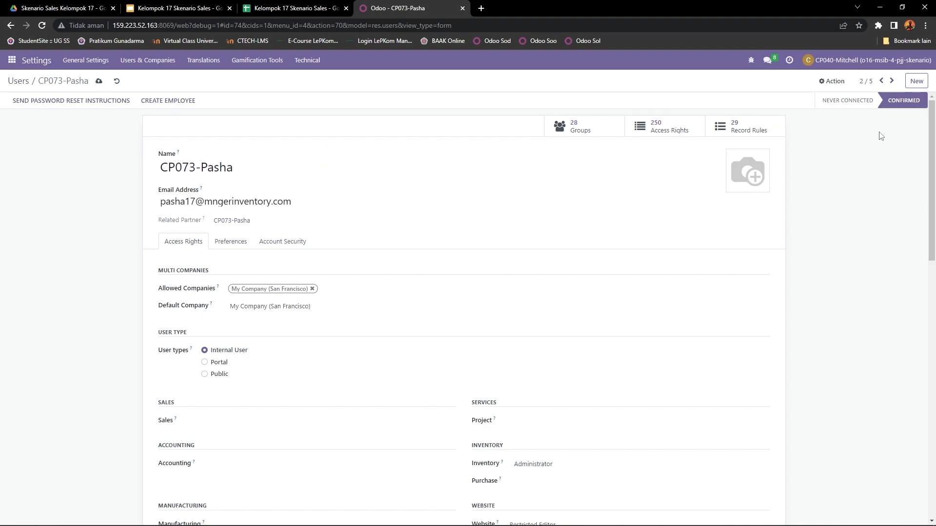
click(892, 81)
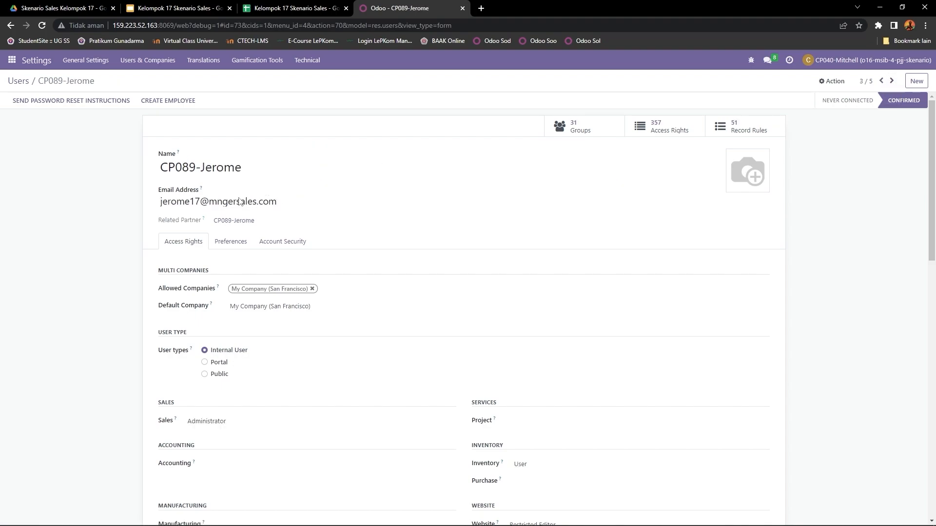
drag(162, 201, 292, 201)
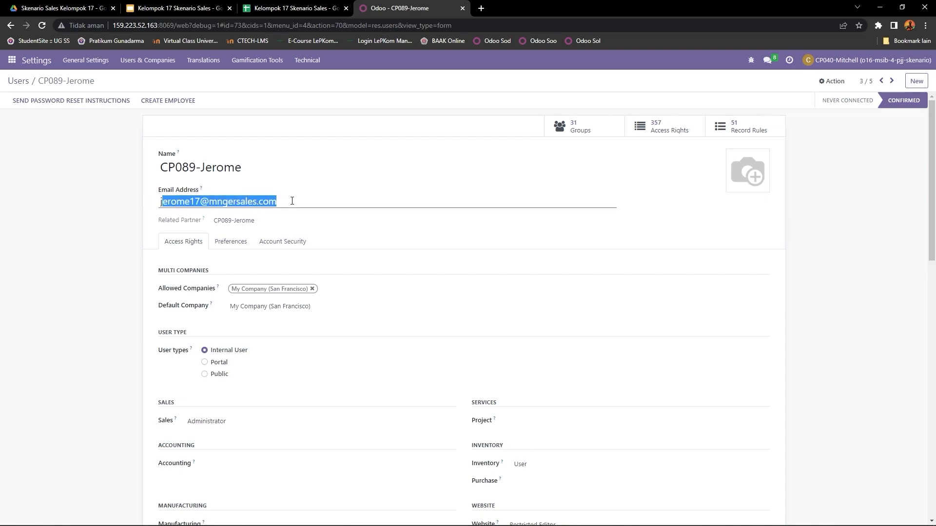
scroll(40, 230, down, 3)
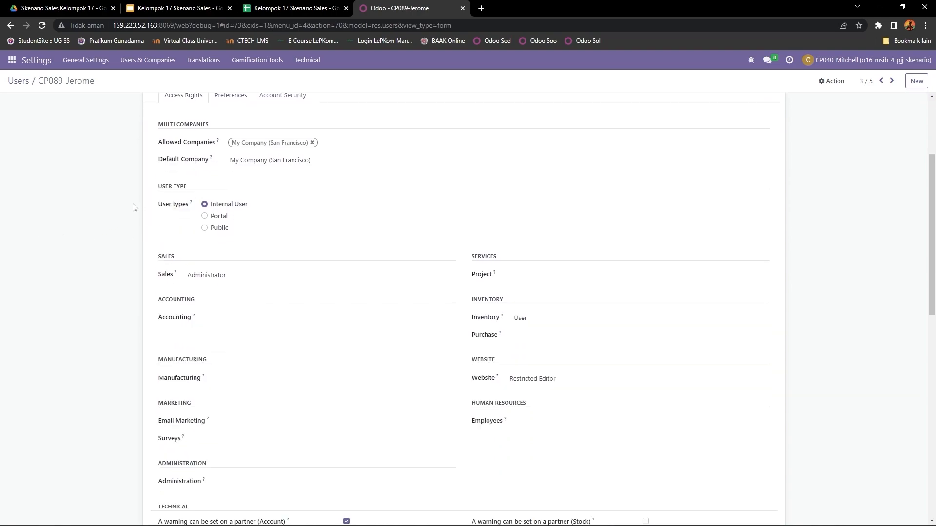
drag(159, 210, 270, 206)
- Review the third user's Sales access level options and the Accounting, Manufacturing, Marketing and Administration rights
drag(156, 259, 190, 260)
click(186, 279)
click(192, 314)
drag(153, 304, 212, 304)
drag(156, 363, 218, 361)
drag(157, 405, 200, 409)
drag(159, 463, 212, 468)
- Review the third user's Services access and the access level options for Inventory and Purchase
drag(465, 257, 508, 263)
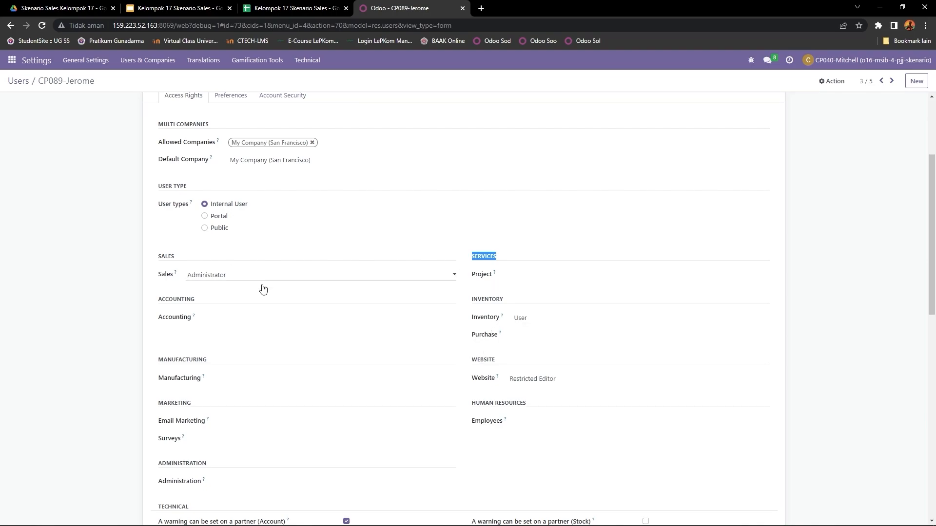
drag(473, 300, 527, 303)
drag(473, 320, 536, 323)
click(536, 322)
click(532, 337)
scroll(484, 340, down, 1)
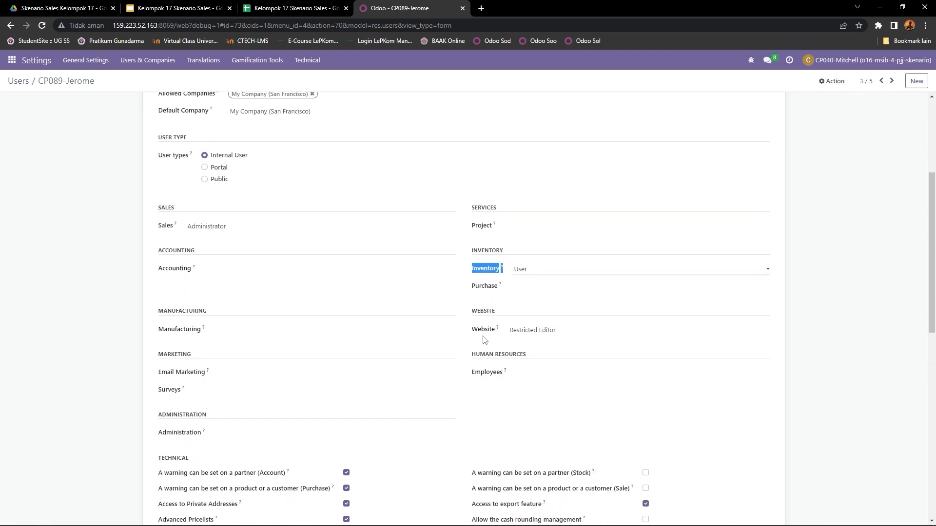
scroll(483, 307, down, 1)
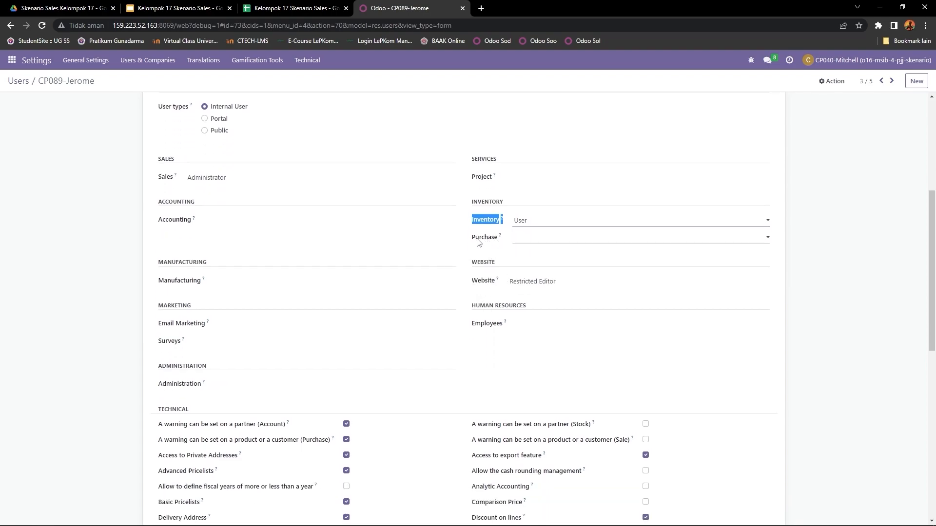
drag(476, 238, 506, 237)
click(523, 241)
click(476, 241)
click(477, 243)
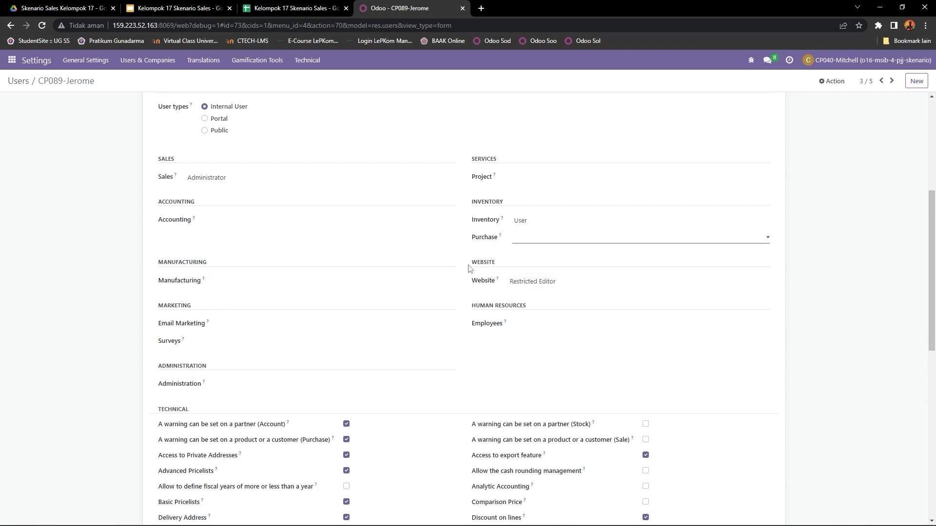
- Check the third user's Website access level options and the Human Resources section
double_click(472, 264)
drag(472, 282, 500, 285)
click(537, 286)
click(535, 303)
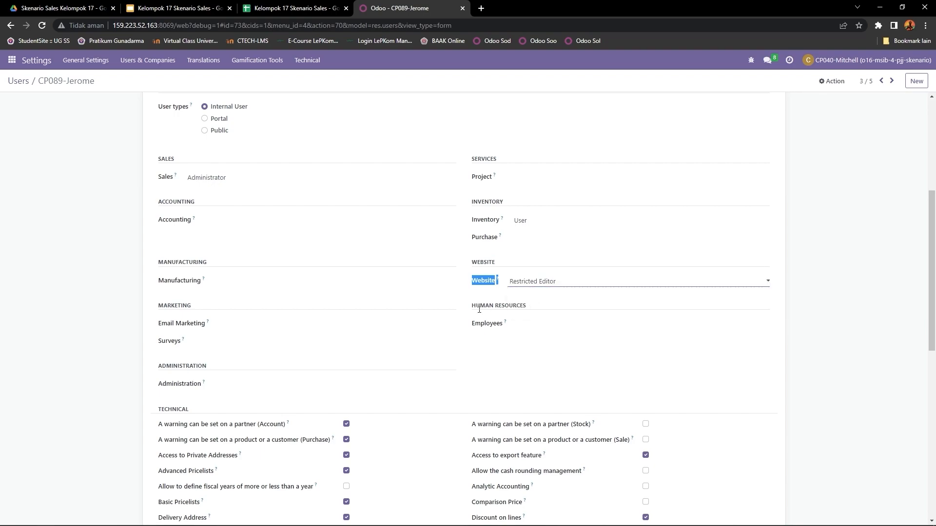
drag(474, 308, 532, 308)
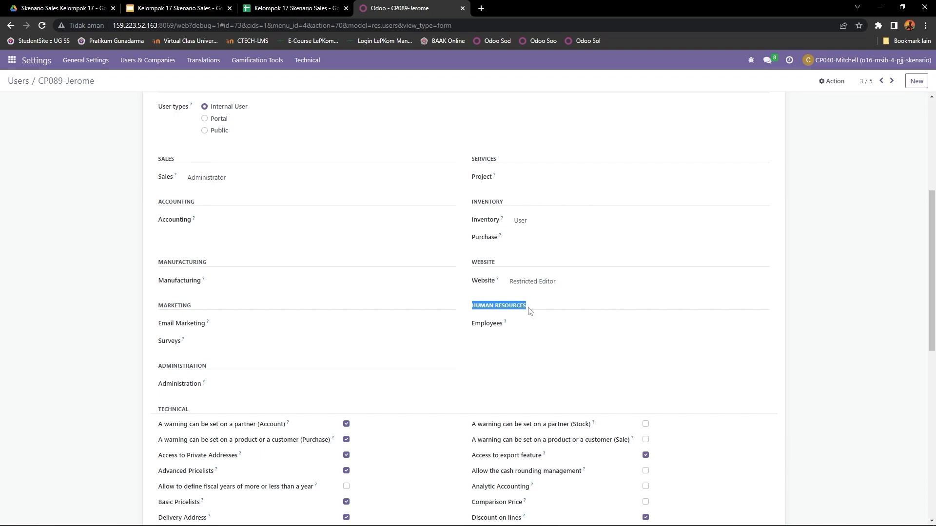
- Check the third user's Employees access level options and the Contact Creation entry under the extra rights
drag(471, 325, 515, 325)
click(532, 326)
click(537, 336)
scroll(539, 335, down, 5)
scroll(375, 402, down, 3)
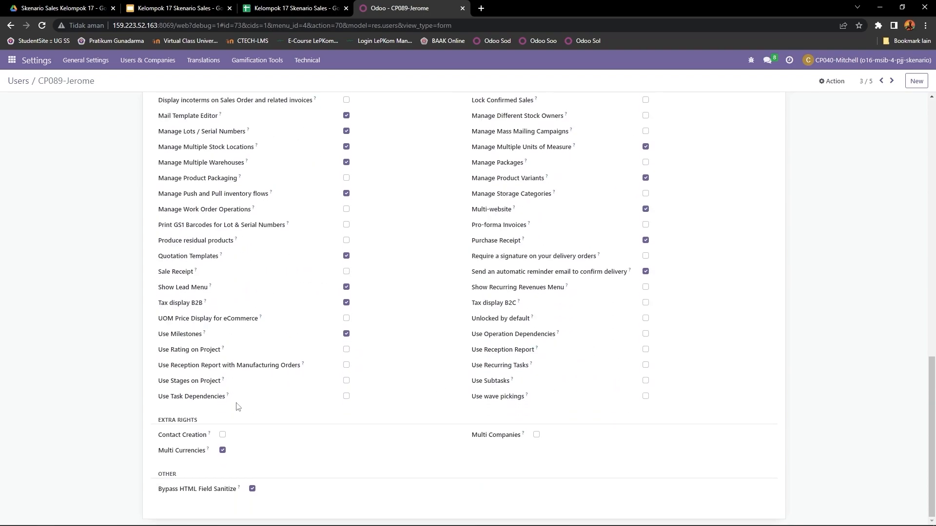
drag(161, 437, 206, 437)
scroll(208, 439, up, 15)
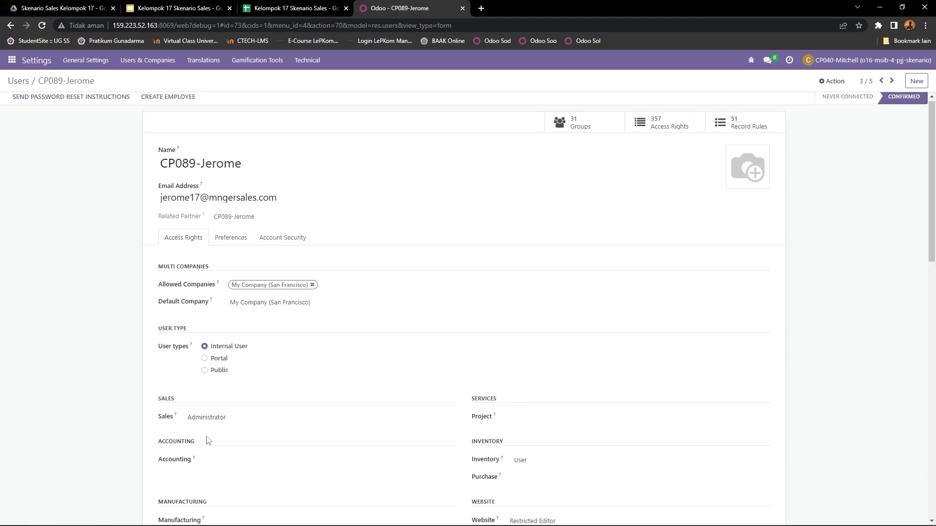
- Go to the fourth user's record and examine the selected user type and the Sales access level
click(892, 81)
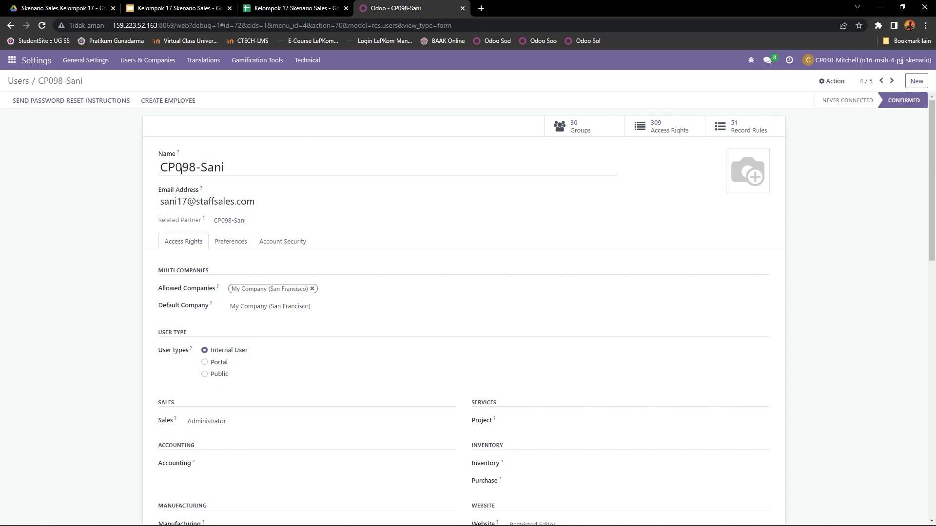
scroll(167, 182, down, 1)
scroll(167, 182, up, 1)
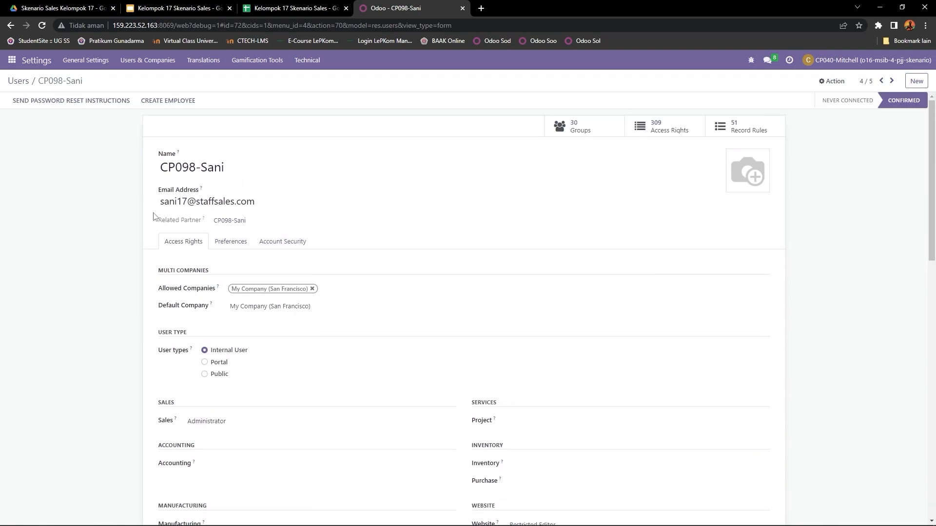
scroll(288, 218, down, 3)
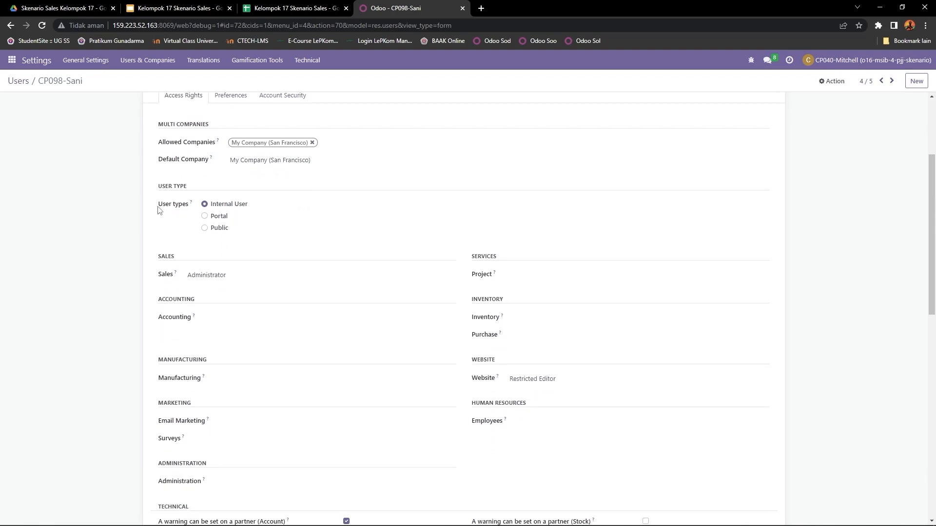
drag(161, 209, 212, 208)
scroll(185, 251, down, 1)
drag(155, 212, 177, 230)
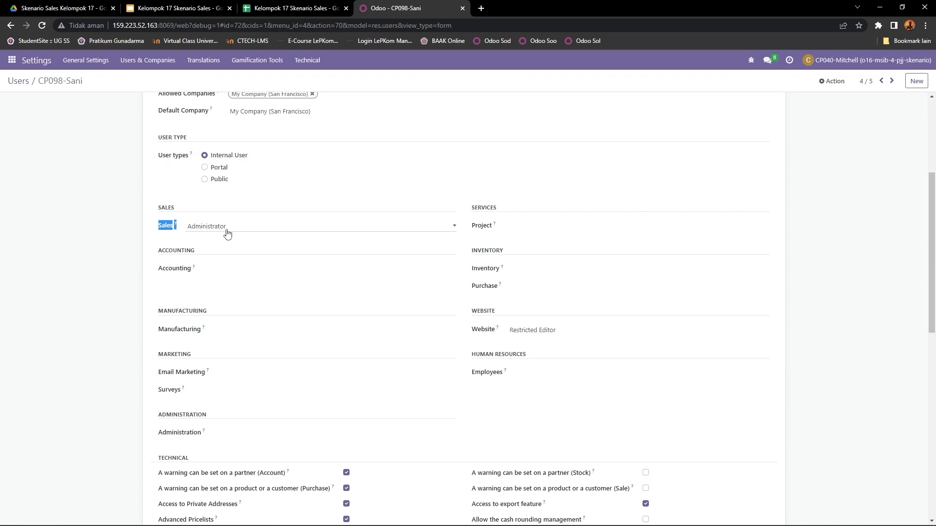
- Review the fourth user's Accounting, Manufacturing, Marketing and Administration rights
scroll(186, 219, down, 1)
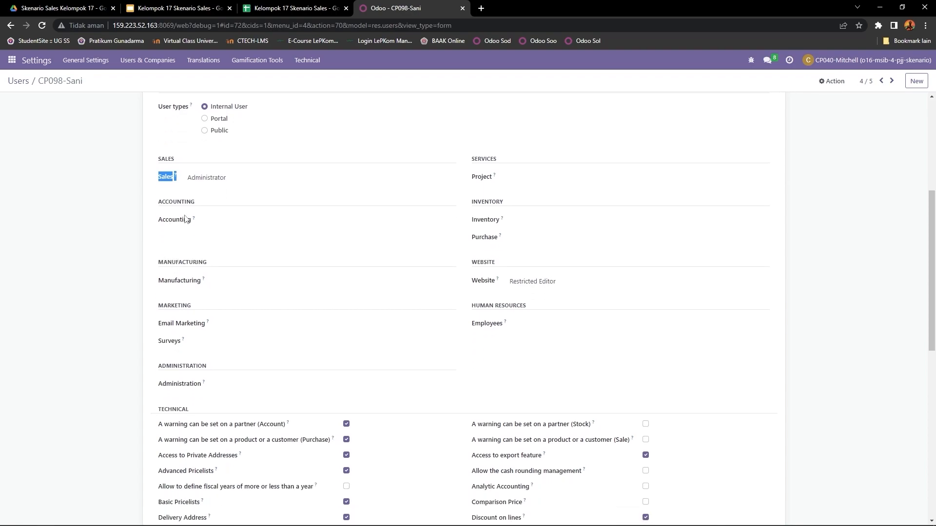
drag(156, 207, 205, 204)
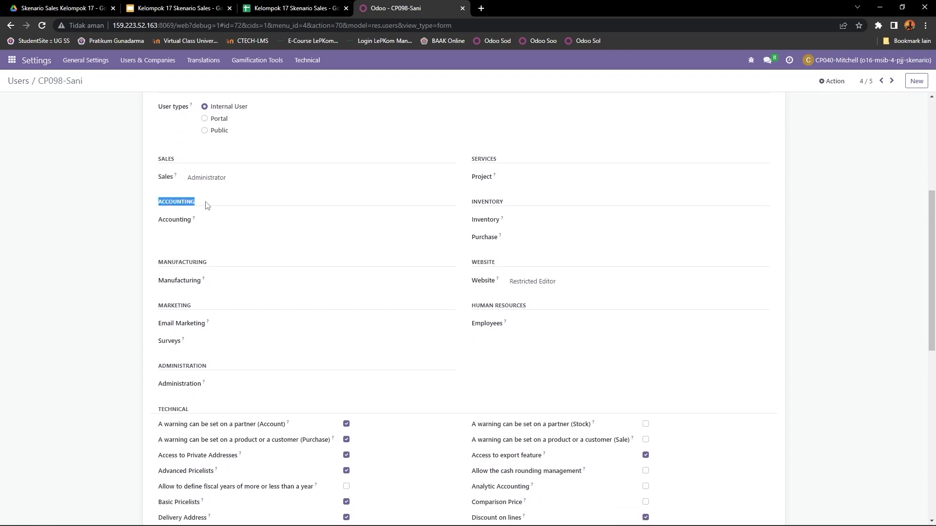
drag(157, 265, 219, 266)
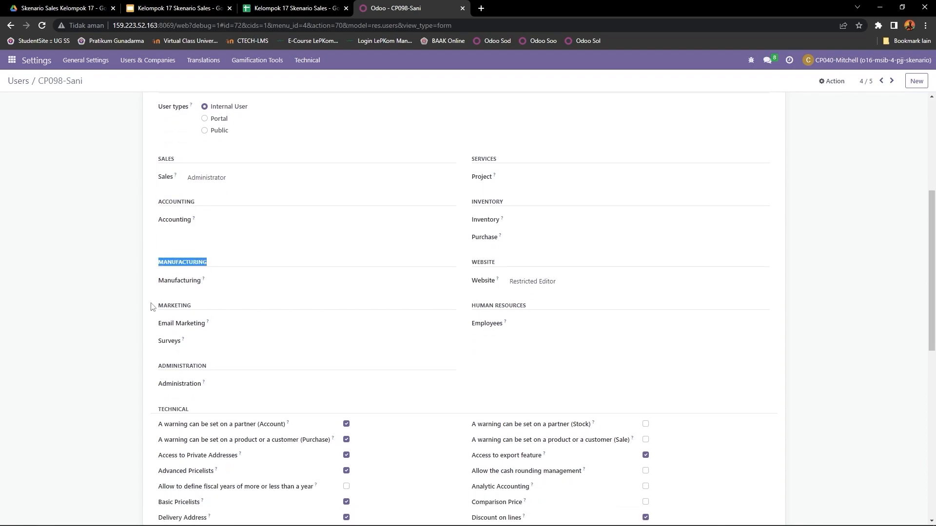
drag(151, 306, 204, 316)
drag(154, 372, 207, 372)
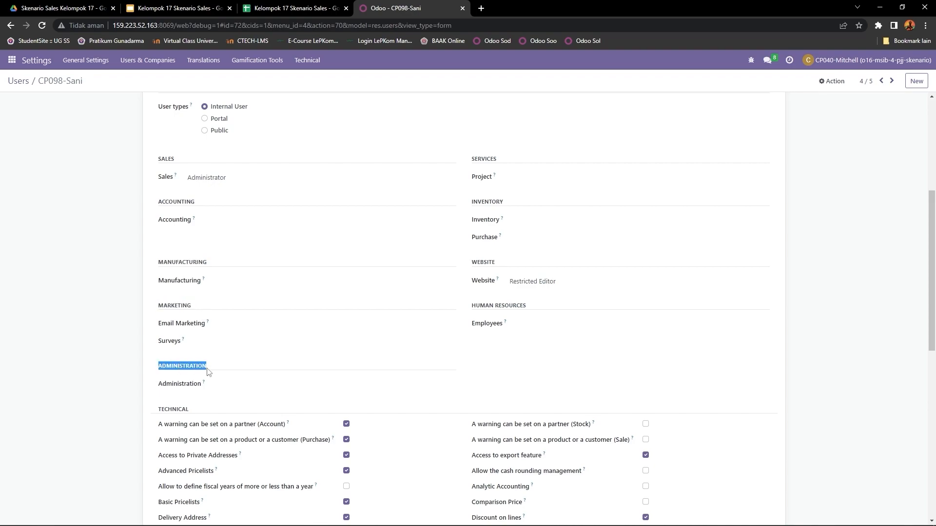
- Review the fourth user's Services, Inventory and Website access rights
click(474, 158)
drag(474, 158, 507, 176)
drag(474, 205, 528, 206)
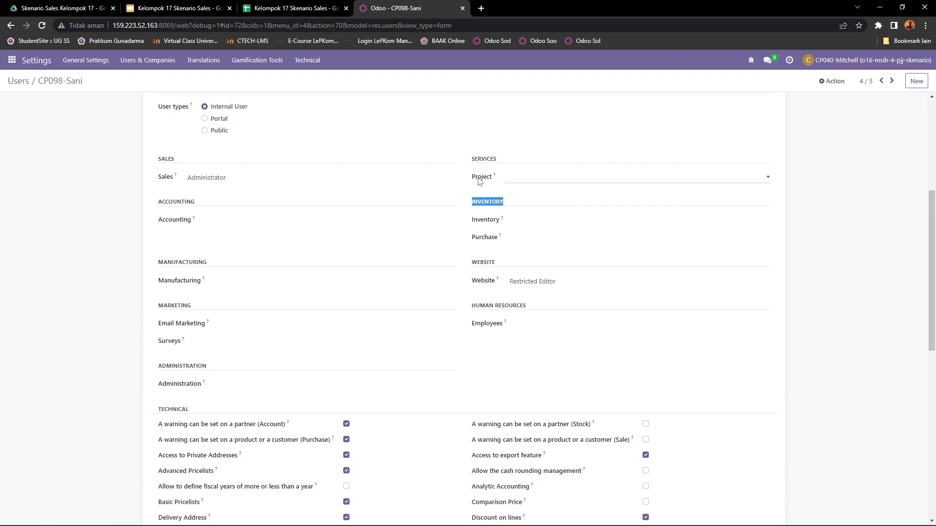
drag(474, 263, 500, 265)
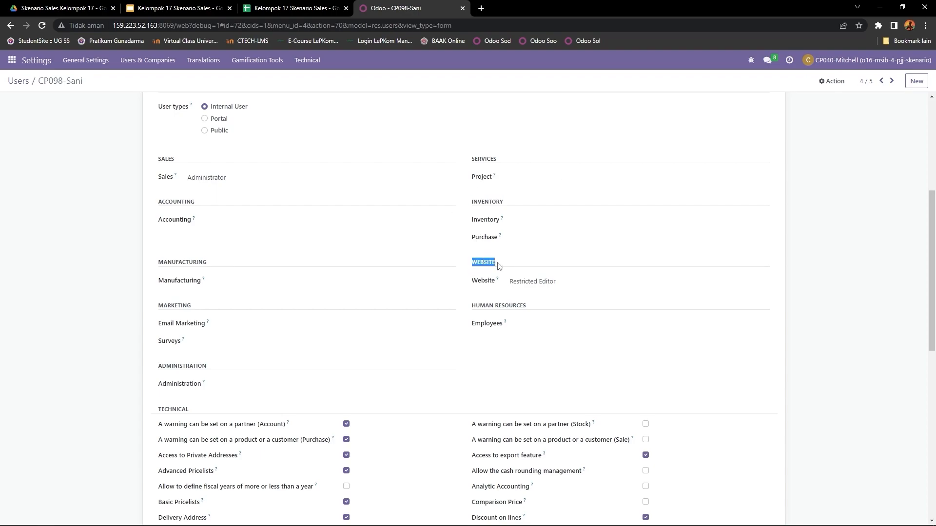
- Check the fourth user's Employees access level options under Human Resources and the Contact Creation extra right
scroll(557, 288, down, 1)
scroll(557, 289, down, 1)
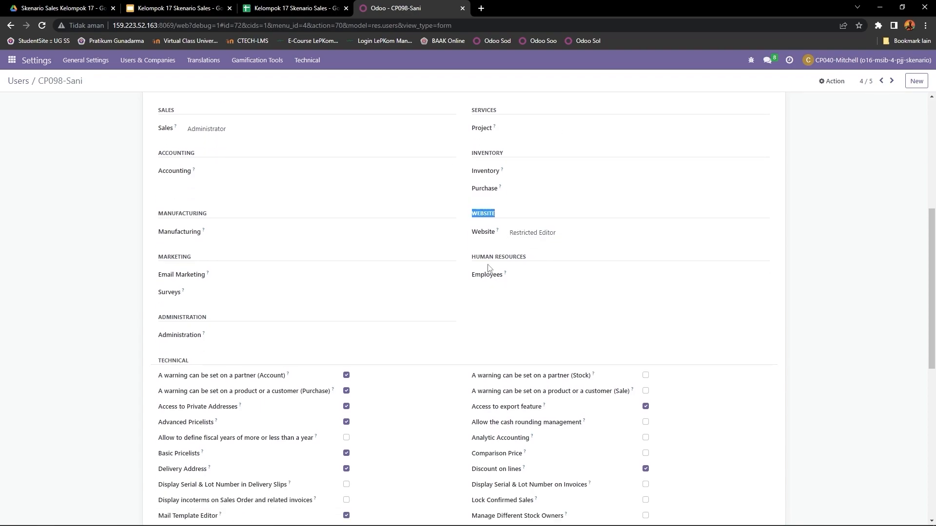
drag(476, 258, 542, 265)
click(539, 278)
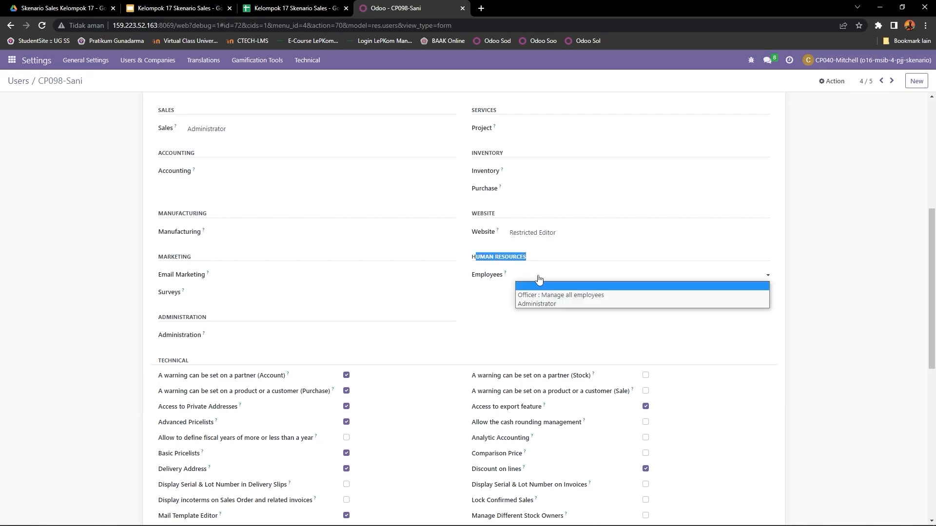
scroll(377, 327, down, 9)
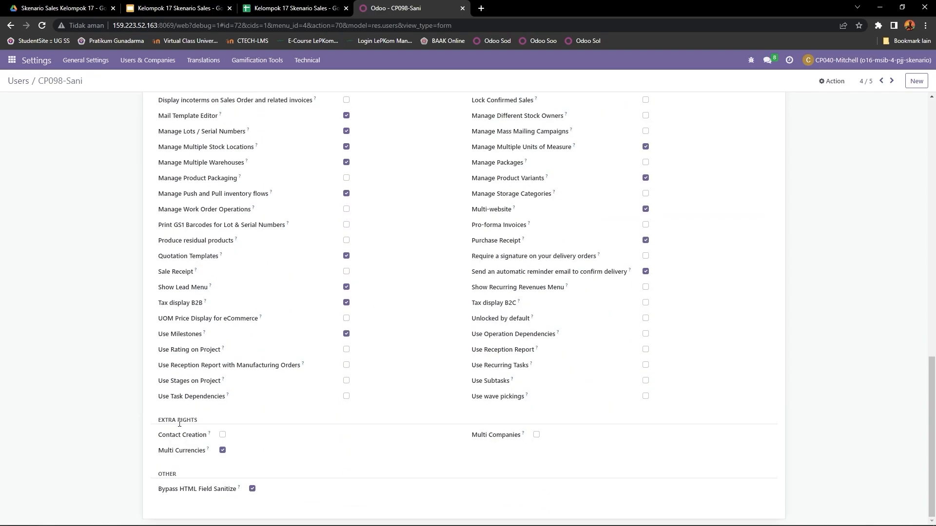
drag(156, 441, 207, 442)
scroll(238, 411, up, 10)
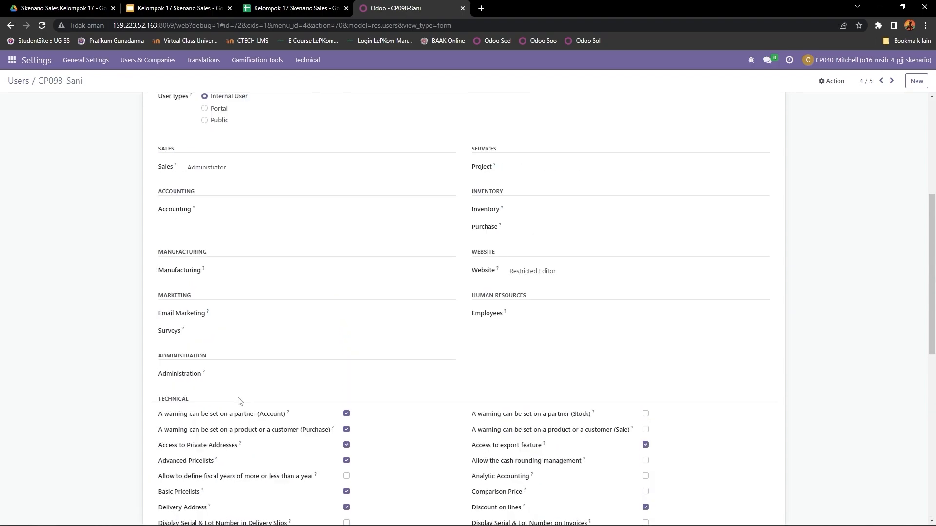
- Go to the fifth user's record and examine the selected user type
click(891, 82)
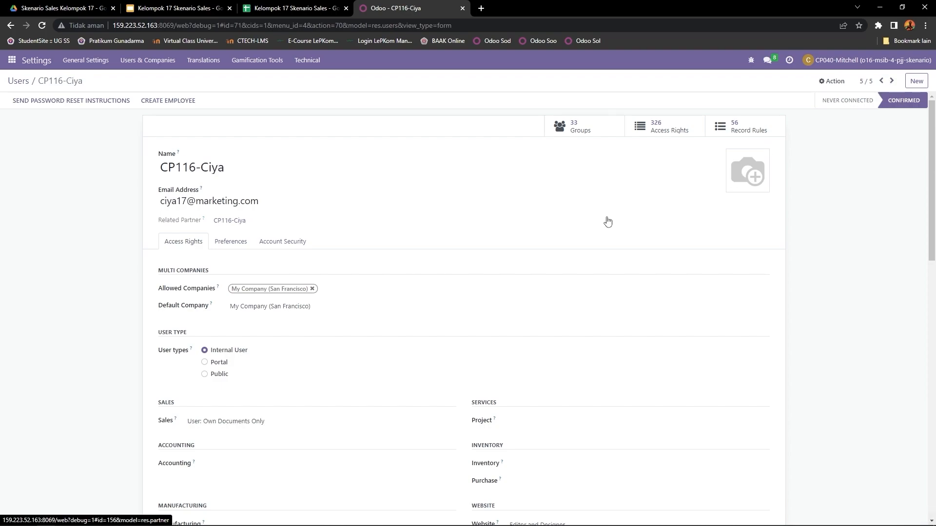
scroll(264, 205, down, 1)
scroll(264, 205, down, 4)
scroll(266, 200, up, 3)
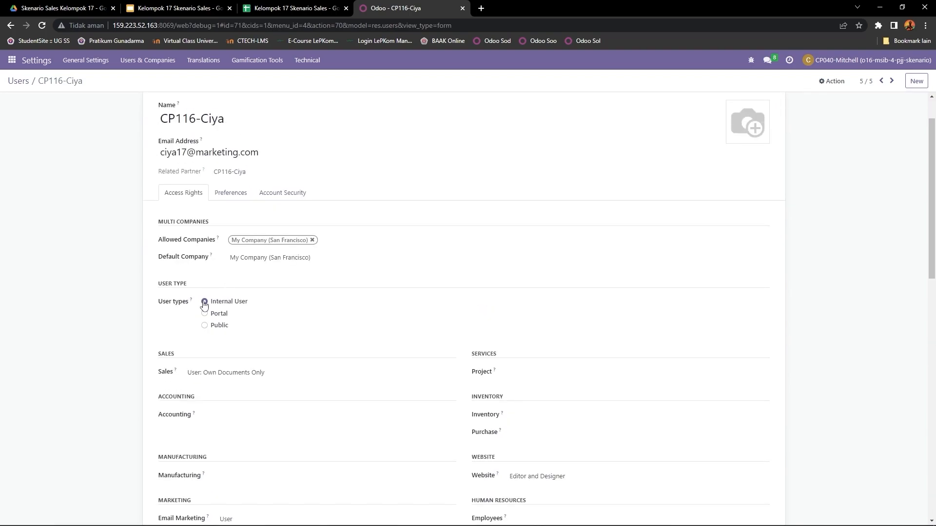
drag(156, 303, 214, 309)
click(213, 308)
scroll(305, 308, down, 3)
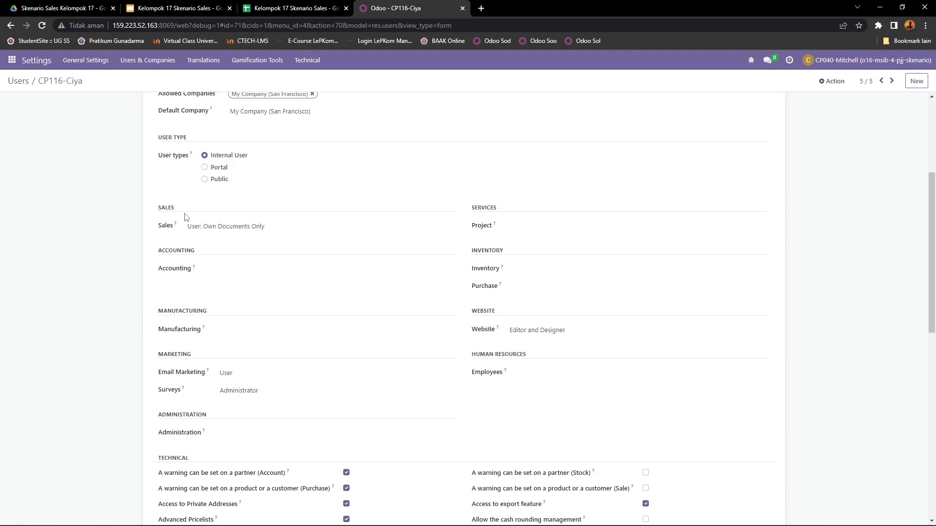
- Review the fifth user's Sales access level and the Accounting and Manufacturing rights
drag(155, 213, 201, 206)
drag(157, 234, 183, 230)
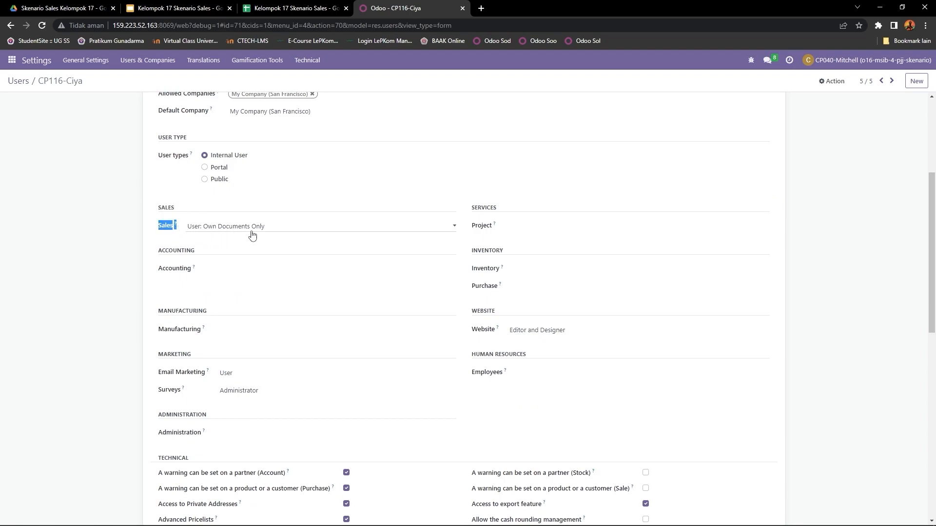
drag(149, 251, 220, 256)
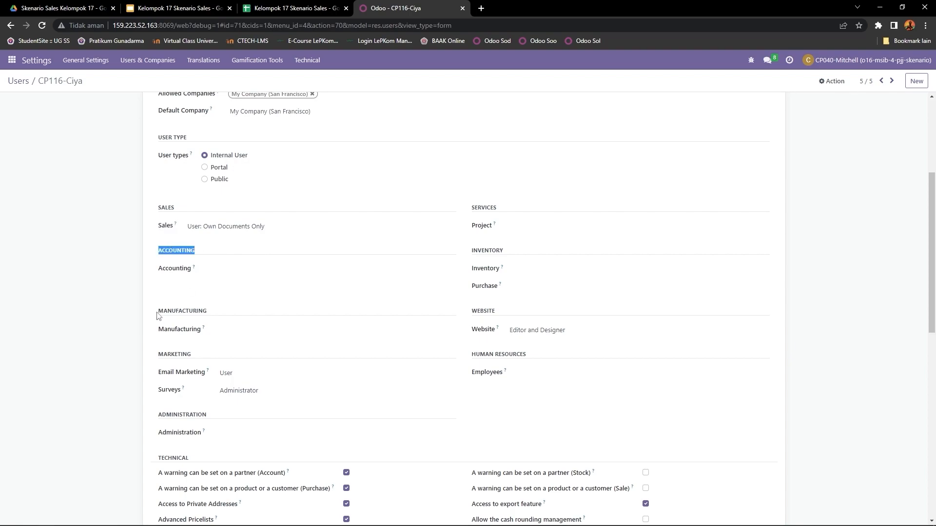
drag(157, 316, 228, 316)
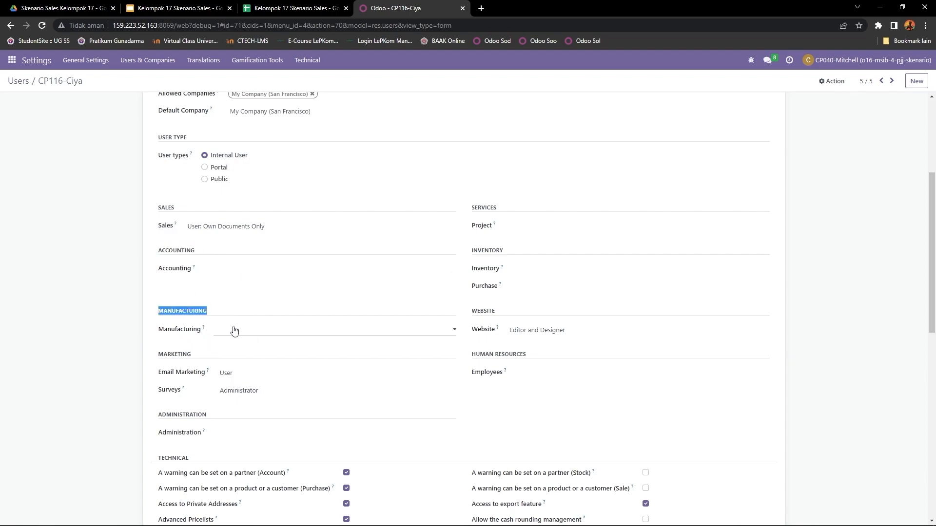
- Review the fifth user's Email Marketing and Surveys access level options and the Administration section
drag(157, 360, 194, 355)
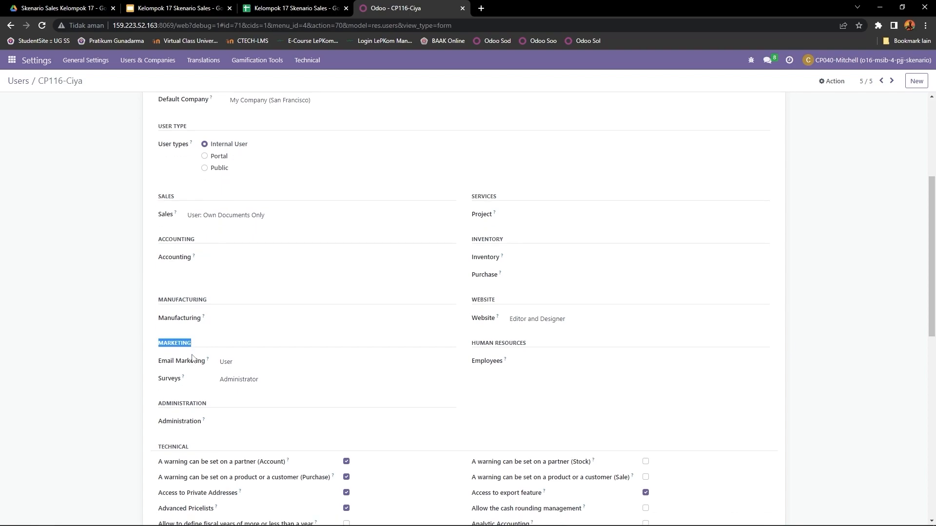
scroll(195, 341, down, 1)
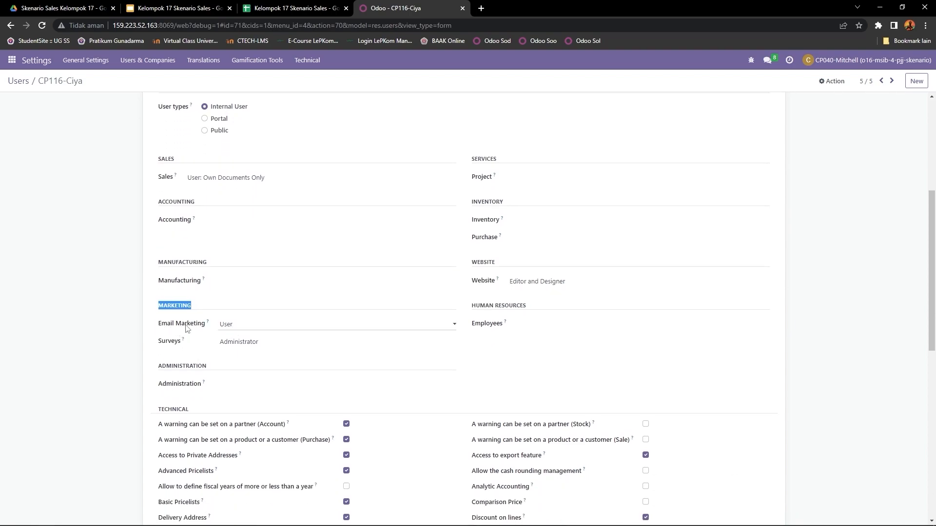
click(249, 326)
click(229, 345)
drag(159, 343, 195, 343)
click(283, 344)
click(257, 369)
drag(157, 366, 215, 370)
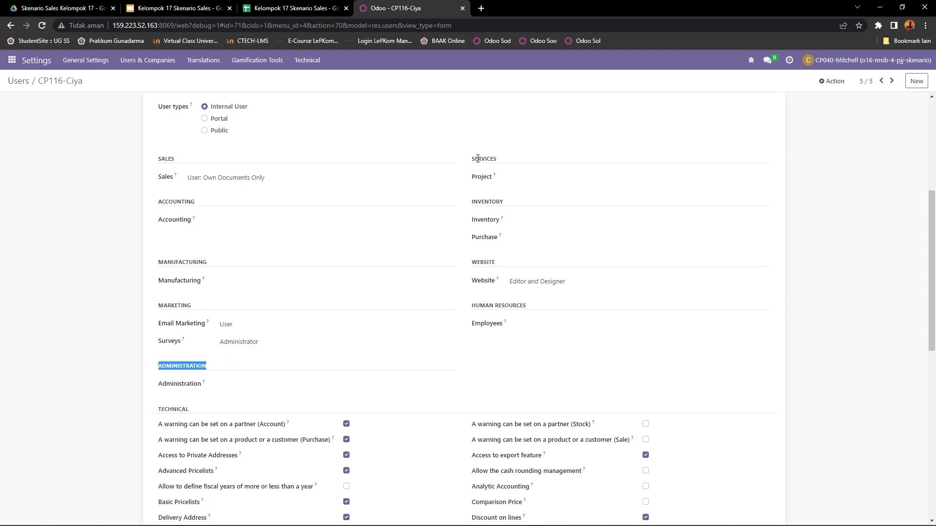
- Review the fifth user's Services, Inventory and Website access and the Employees access level options under Human Resources
drag(478, 158, 521, 164)
double_click(482, 202)
double_click(483, 263)
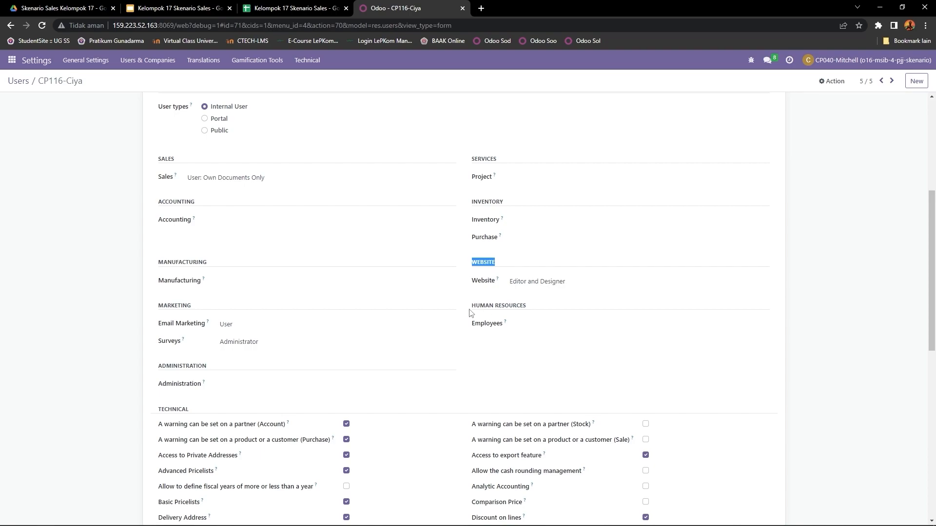
drag(472, 307, 530, 312)
drag(472, 324, 518, 325)
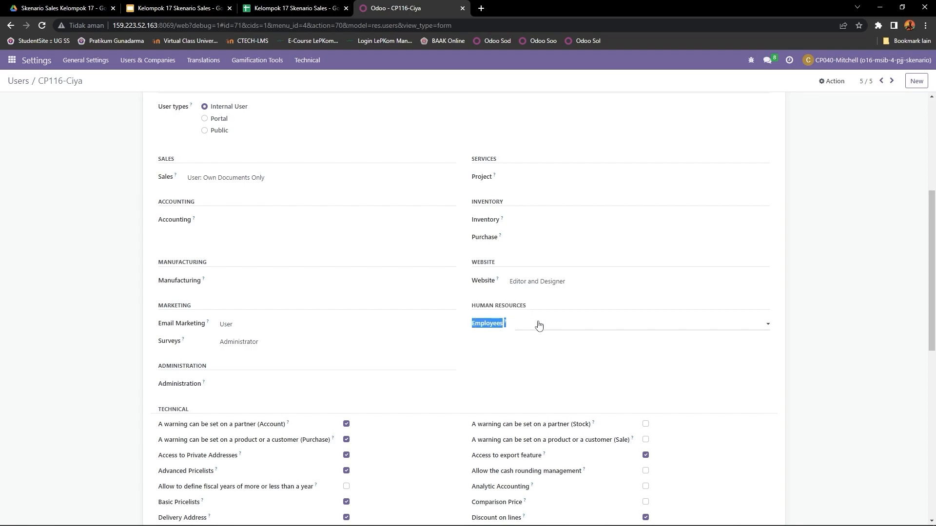
click(558, 324)
click(552, 339)
- Turn off Contact Creation in the fifth user's extra rights and save the record
scroll(551, 339, down, 10)
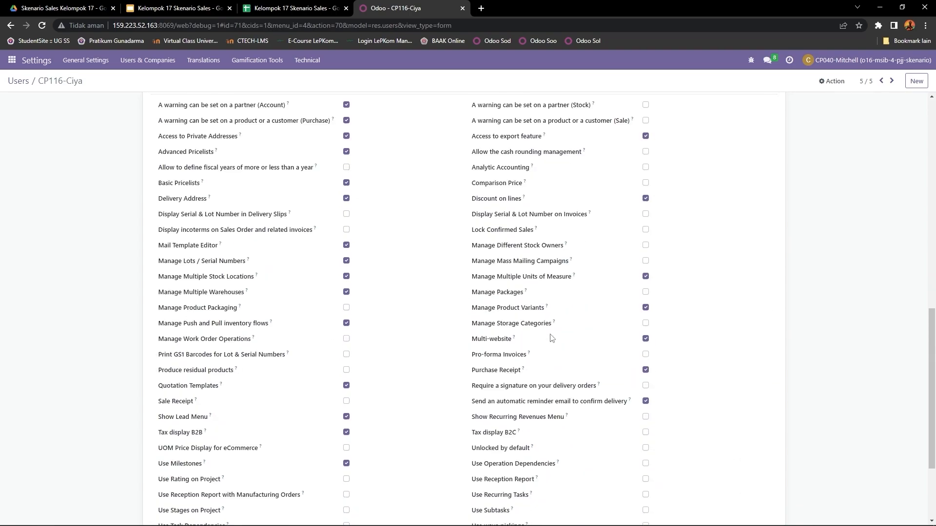
click(222, 435)
drag(158, 440, 210, 440)
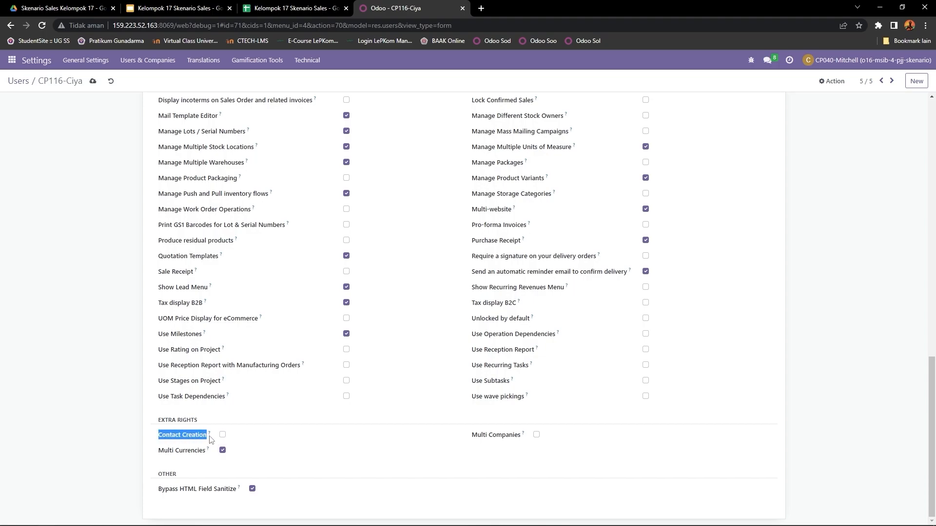
scroll(210, 437, up, 20)
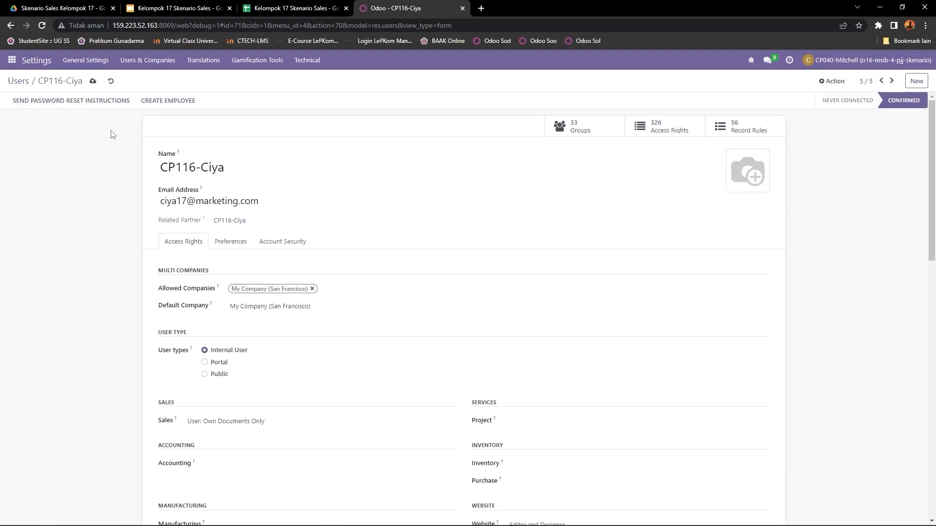
click(94, 82)
- Return to the users list and open the Sales section of the system settings
click(21, 82)
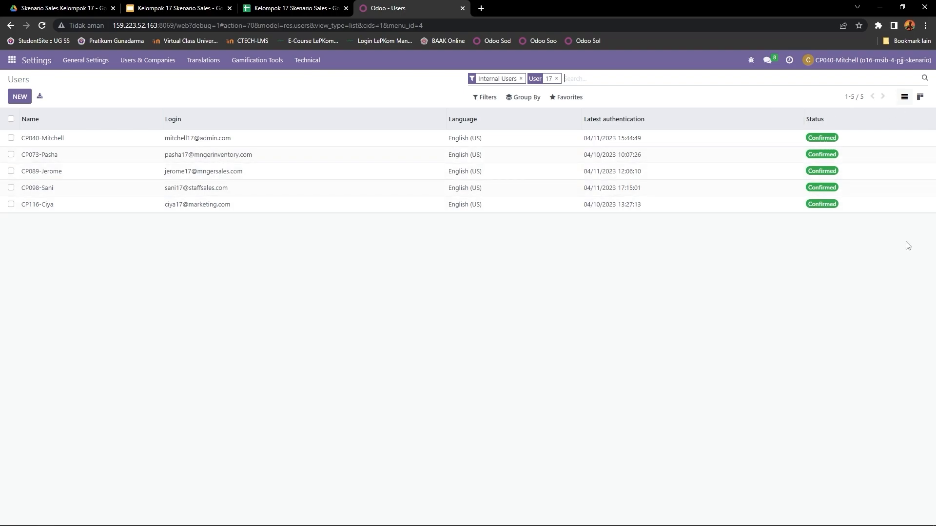
click(12, 59)
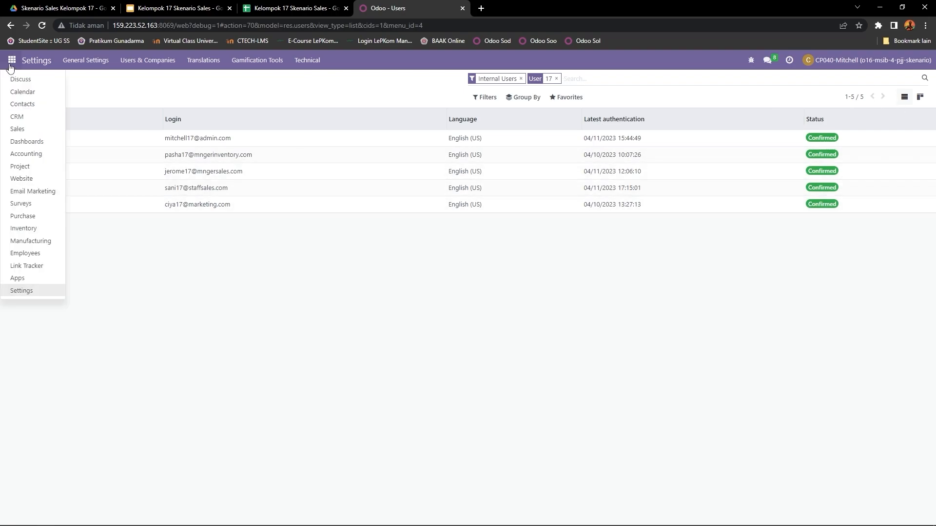
click(42, 292)
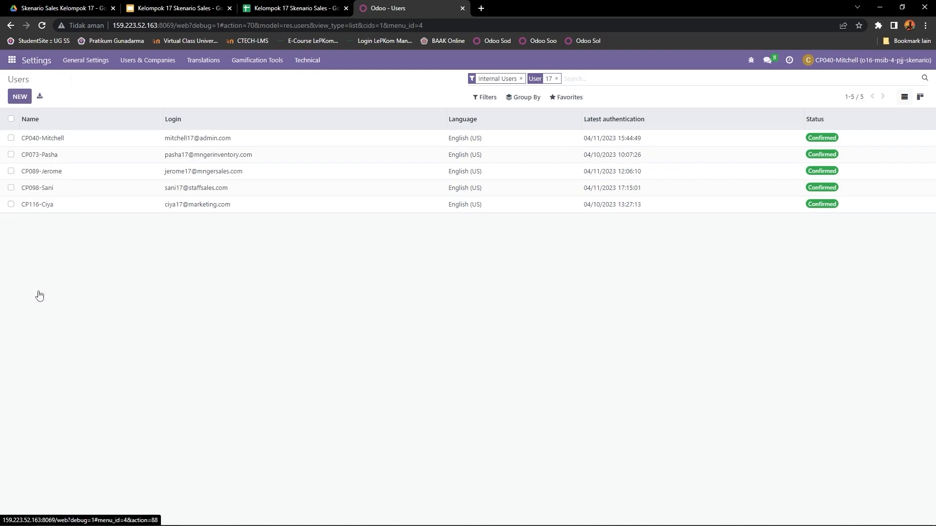
click(12, 62)
click(42, 291)
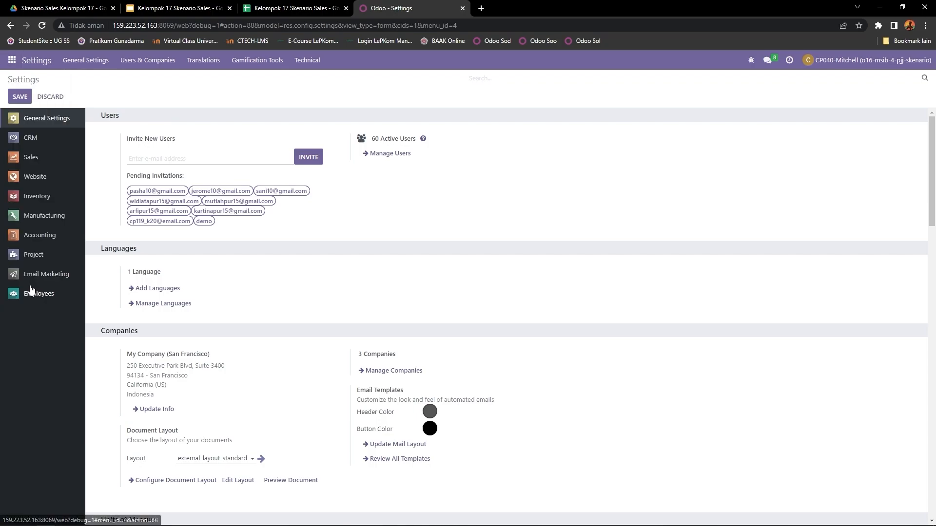
click(29, 164)
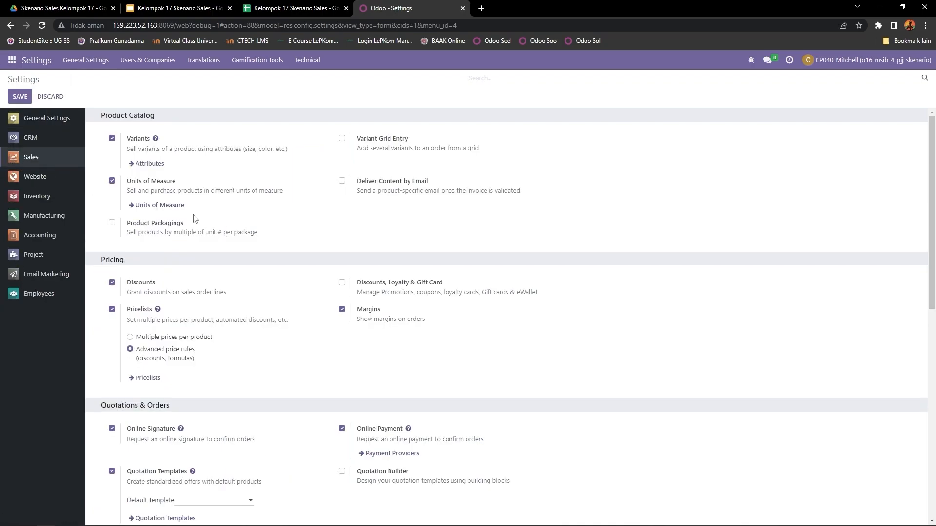
- Review the Pricing, Shipping and Invoicing options of the Sales settings, including Pricelists, Margins, Delivery Methods and Invoicing Policy
scroll(214, 121, down, 2)
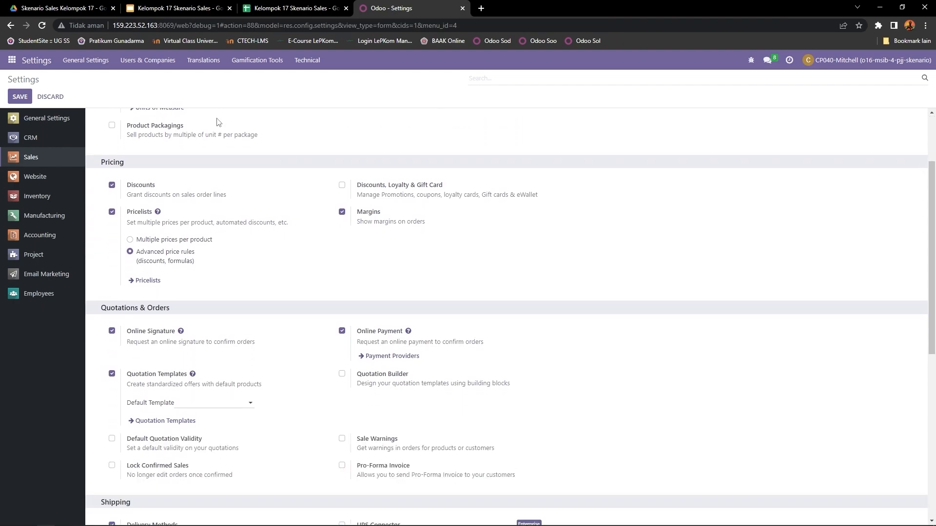
drag(127, 217, 155, 219)
drag(356, 216, 386, 215)
scroll(284, 242, down, 4)
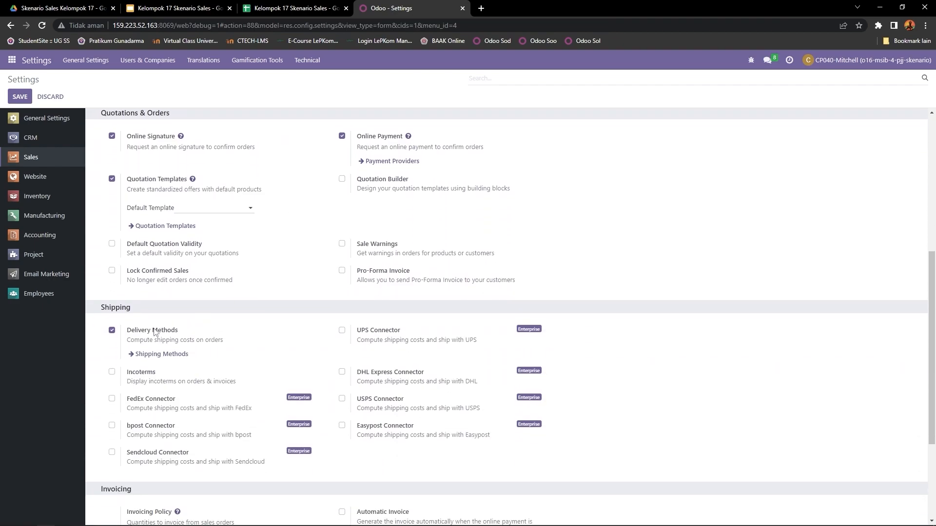
drag(126, 333, 181, 333)
scroll(184, 334, down, 3)
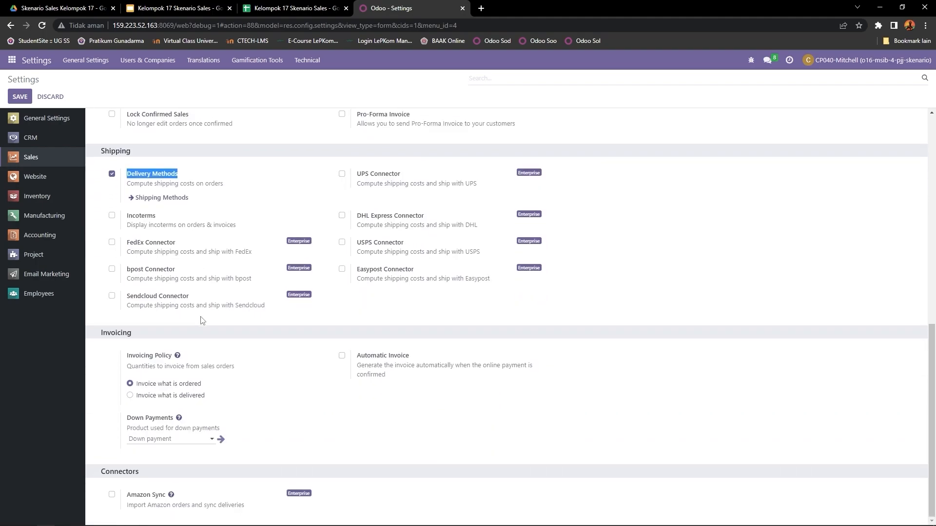
drag(126, 356, 172, 356)
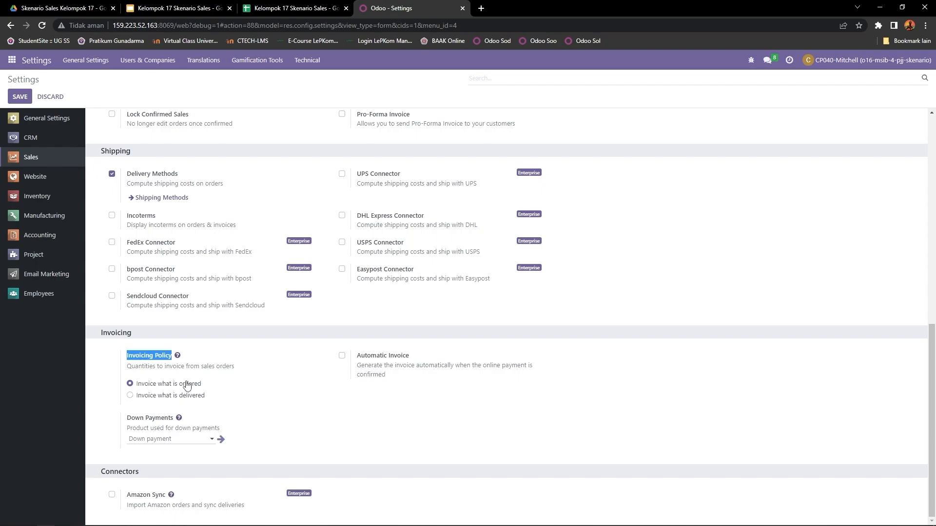
- Examine the Variants and Units of Measure options in the Product Catalog section of the Sales settings
scroll(188, 381, up, 3)
scroll(187, 381, up, 6)
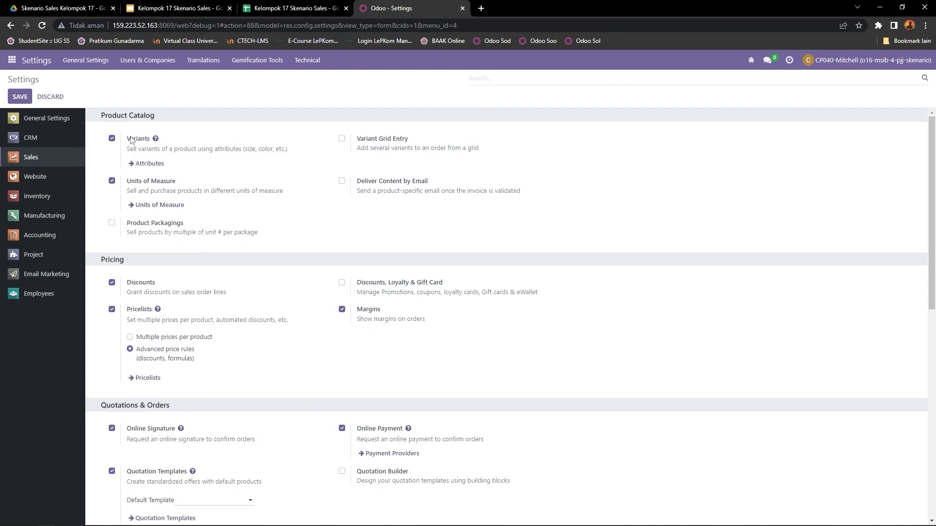
drag(126, 139, 153, 142)
mouse_move(129, 184)
mouse_down()
mouse_move(183, 184)
mouse_move(130, 186)
mouse_up()
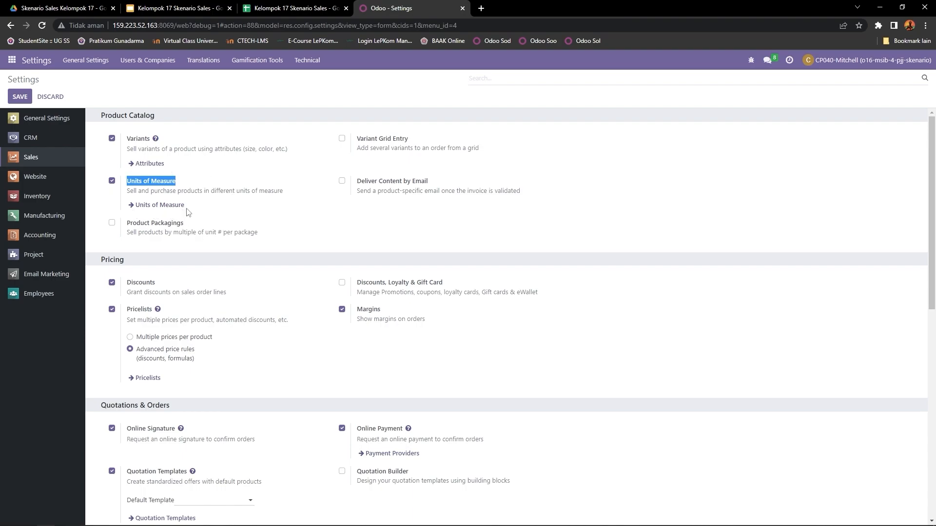
scroll(307, 225, down, 8)
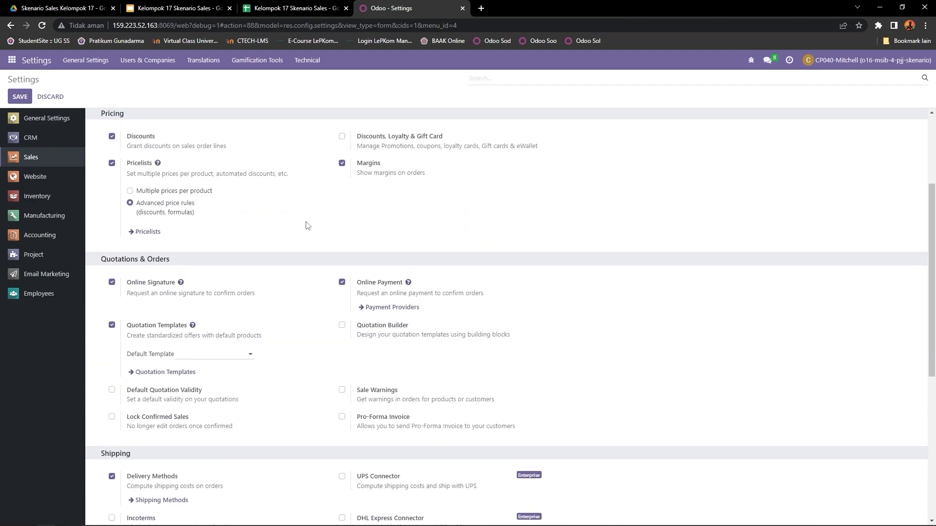
scroll(312, 222, up, 5)
scroll(313, 220, up, 3)
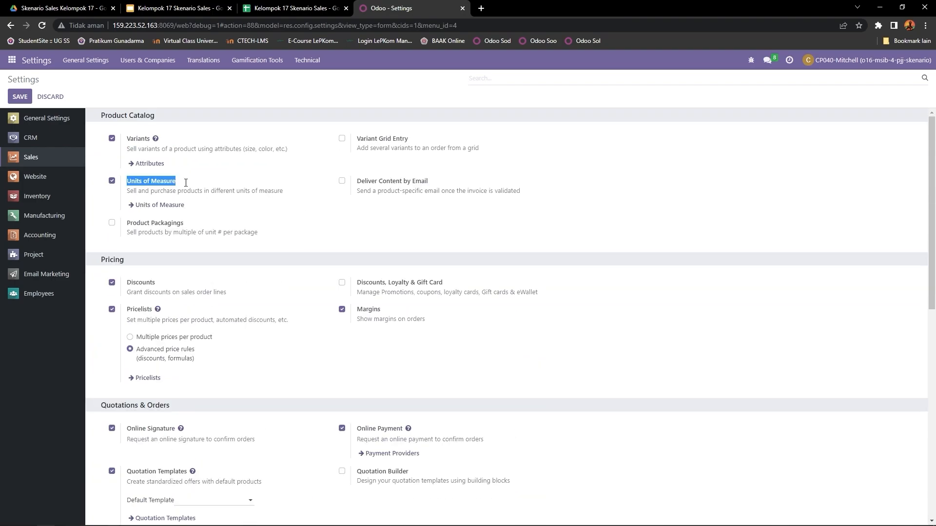
- Review Leads, Lead Enrichment and Lead Mining in the CRM settings and save the settings
click(38, 141)
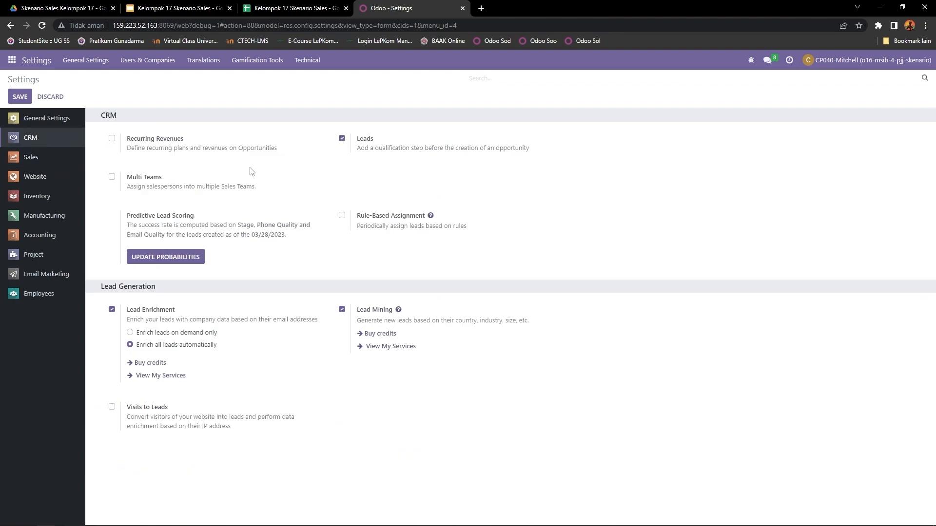
drag(355, 140, 392, 142)
drag(128, 314, 176, 312)
drag(358, 315, 395, 313)
click(18, 96)
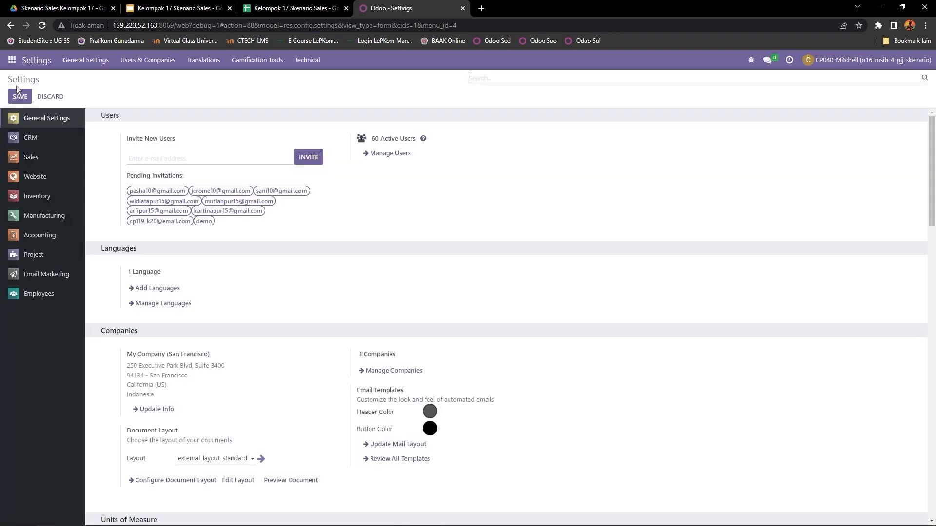
- Go to Discuss and view the messages in the Kelompok 17 - Skenario and general channels
click(12, 60)
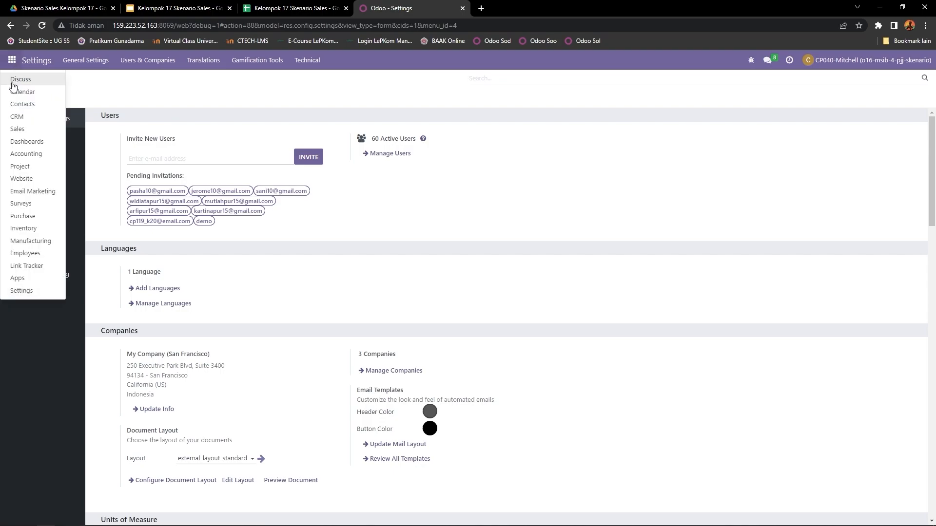
click(19, 79)
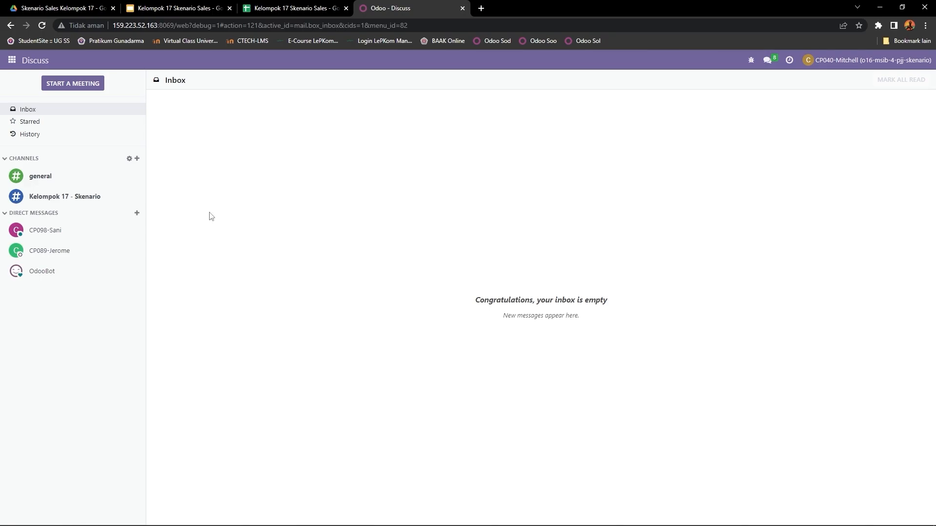
click(78, 203)
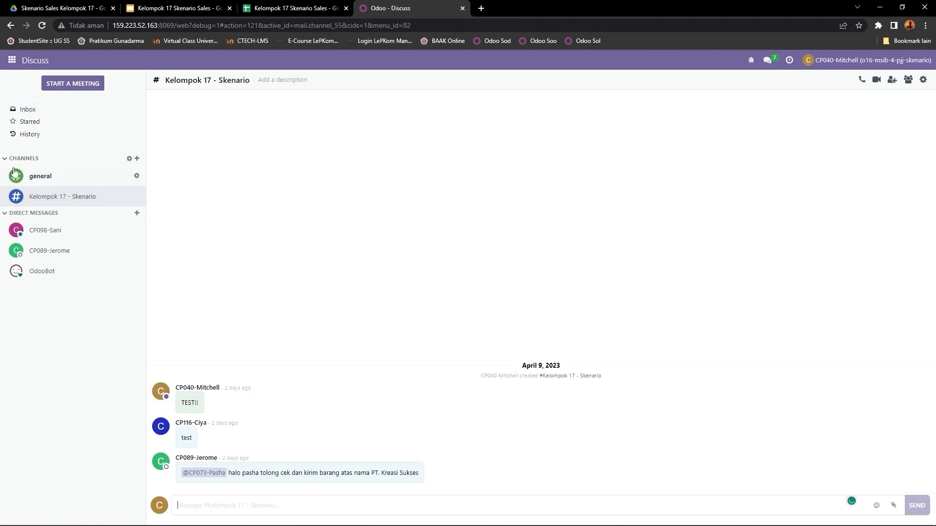
click(49, 176)
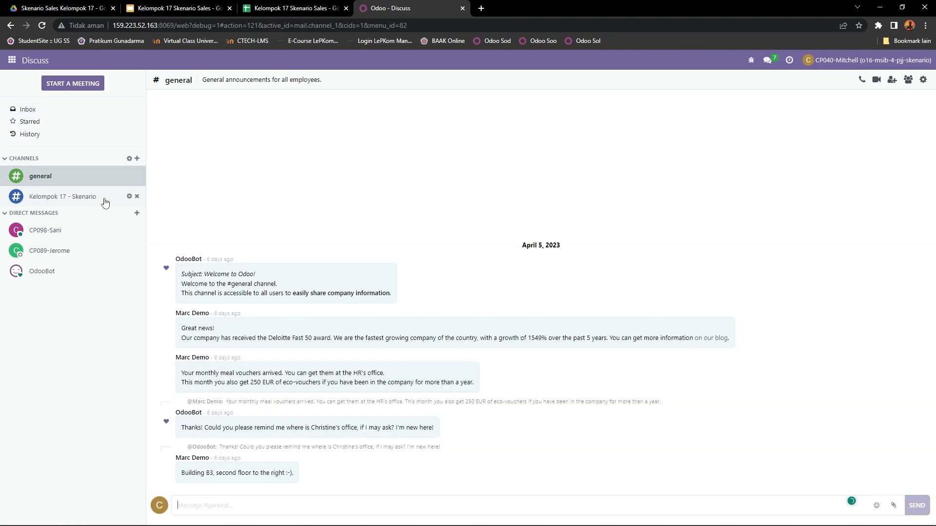
- Create a new Discuss channel named 17
click(137, 159)
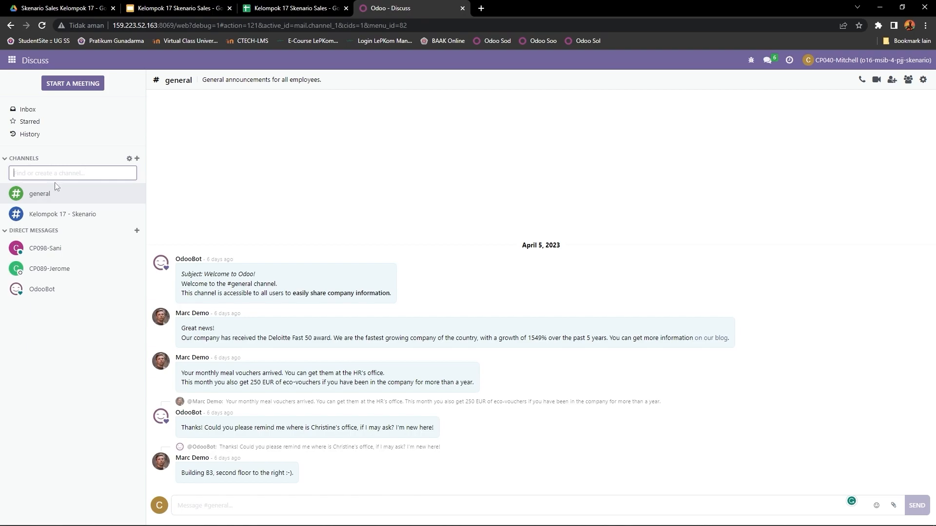
text(17)
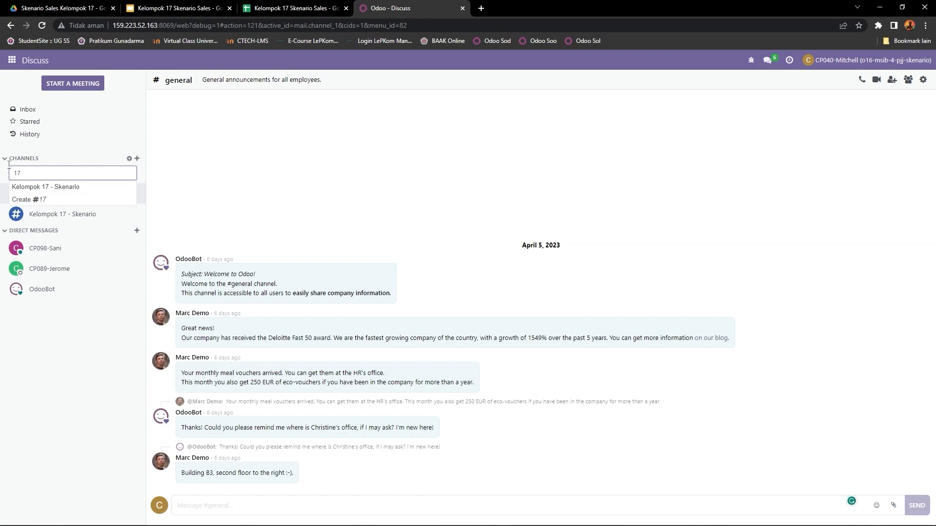
click(54, 199)
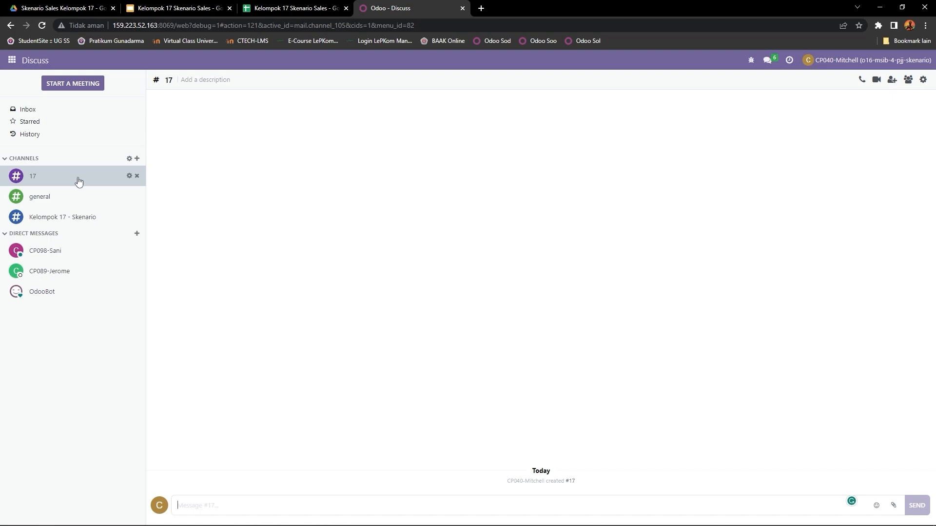
- Open channel 17's settings and add the second user listed in the HAK AKSES sheet as a member
click(129, 179)
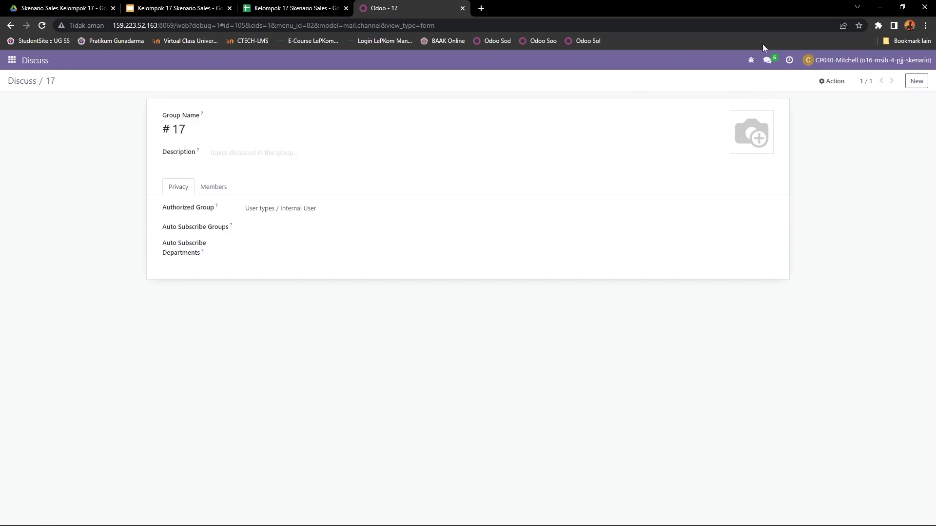
click(218, 194)
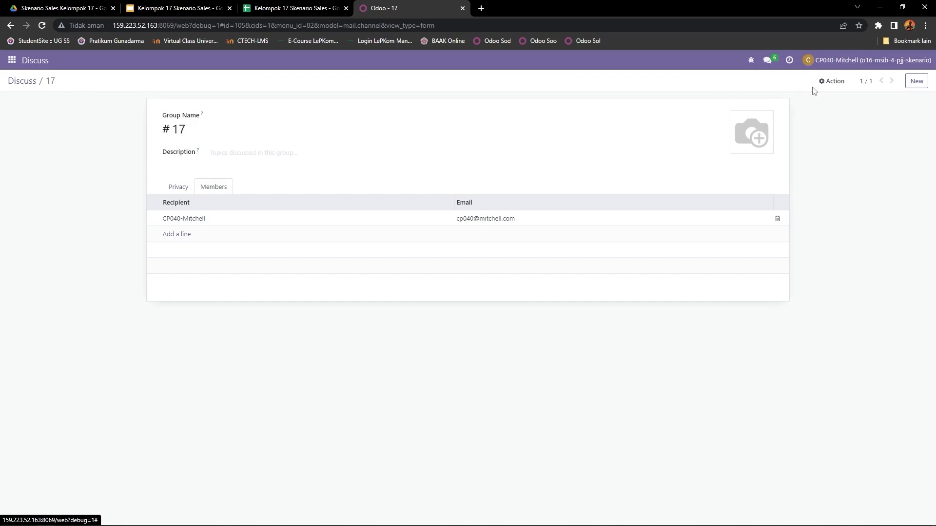
click(171, 237)
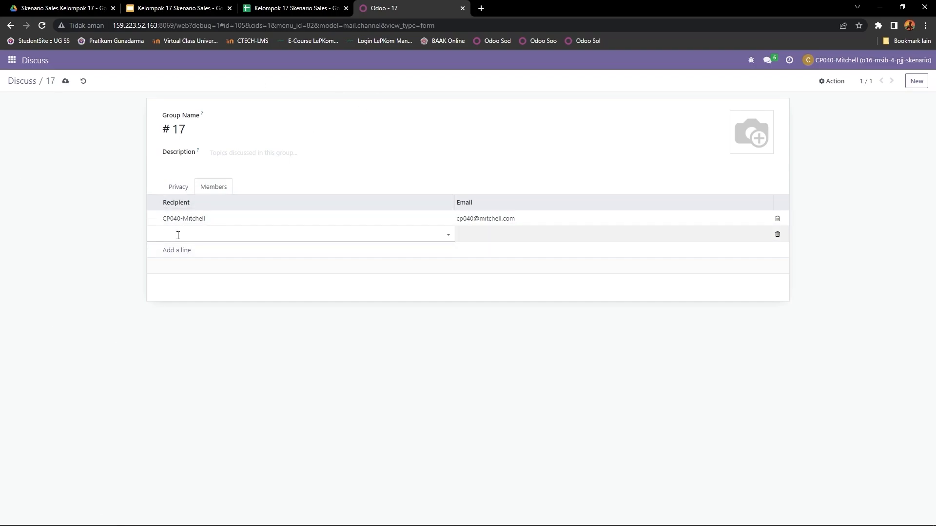
click(292, 8)
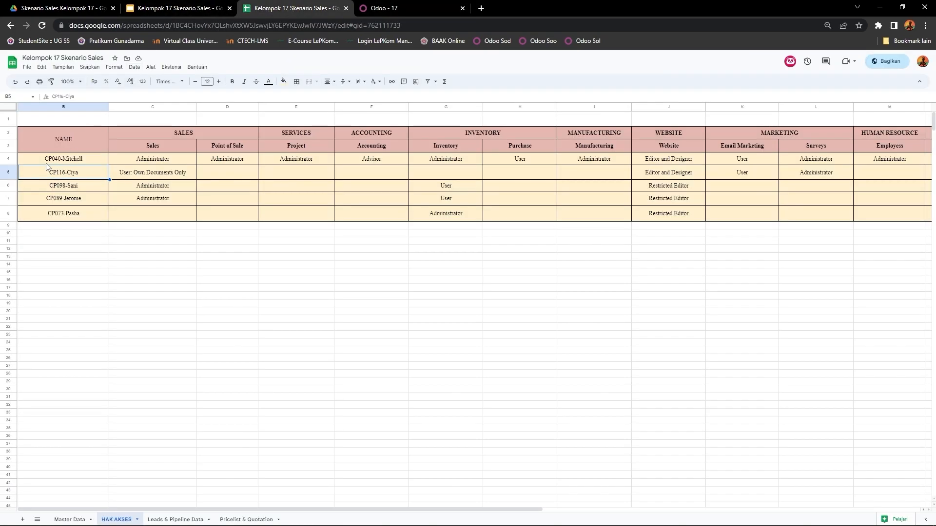
click(394, 9)
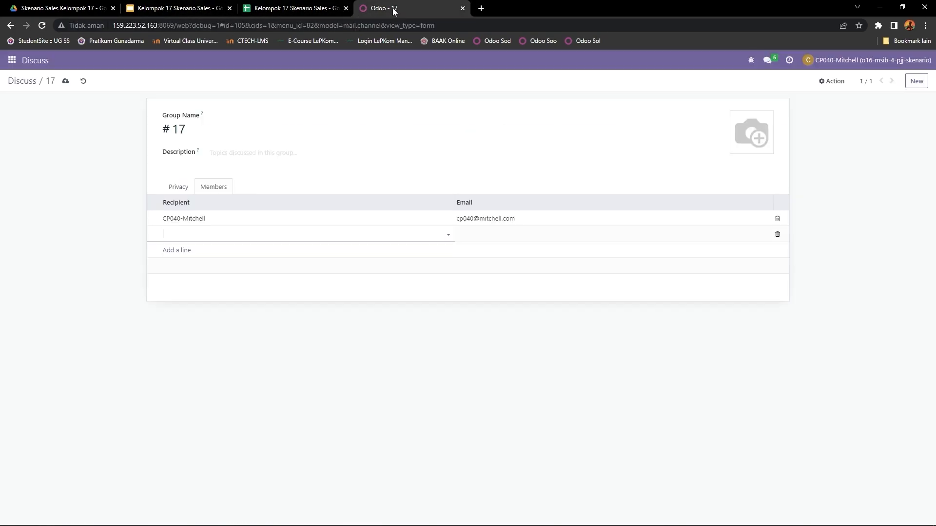
text(cp116)
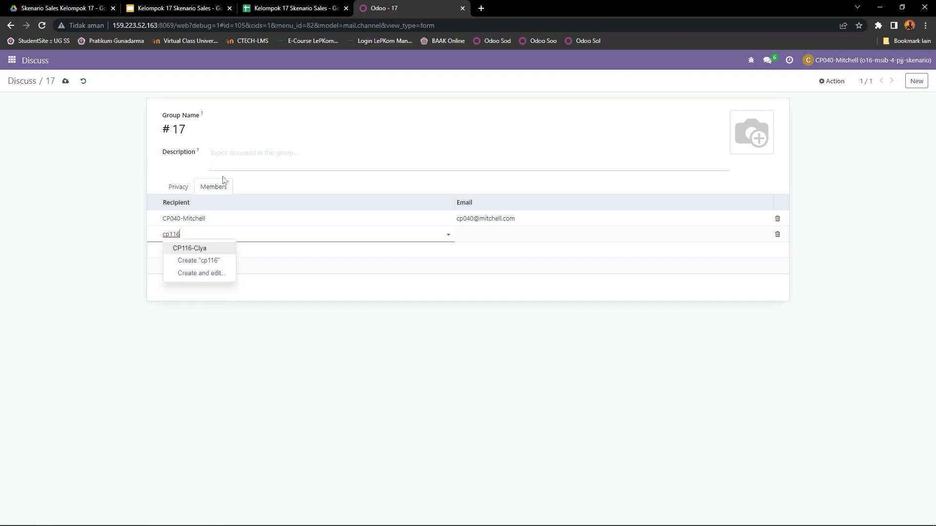
click(191, 249)
- Check the HAK AKSES sheet and add its third listed user to channel 17's members
click(188, 250)
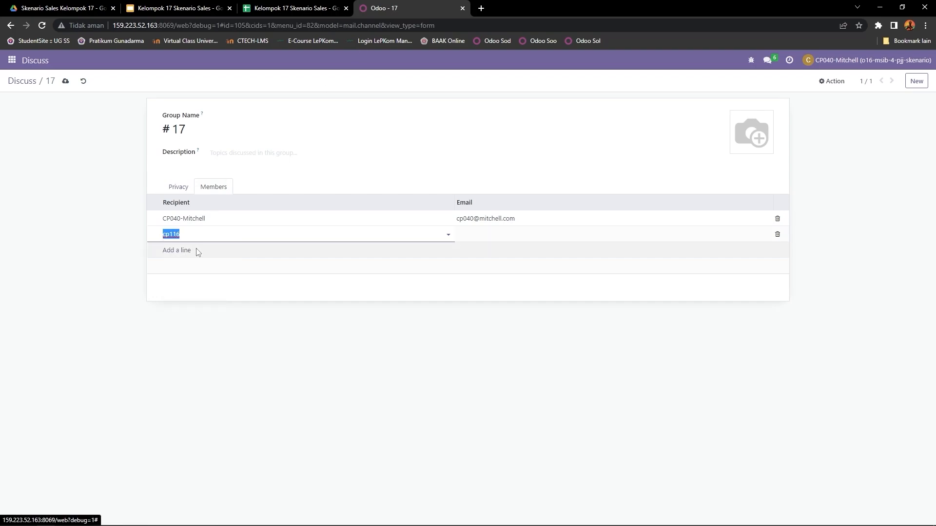
click(298, 8)
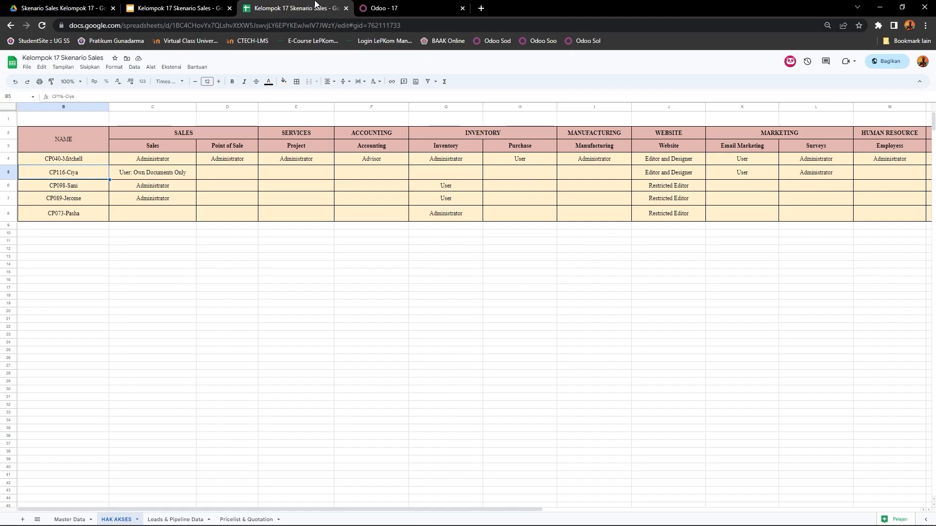
click(408, 5)
text(cp098)
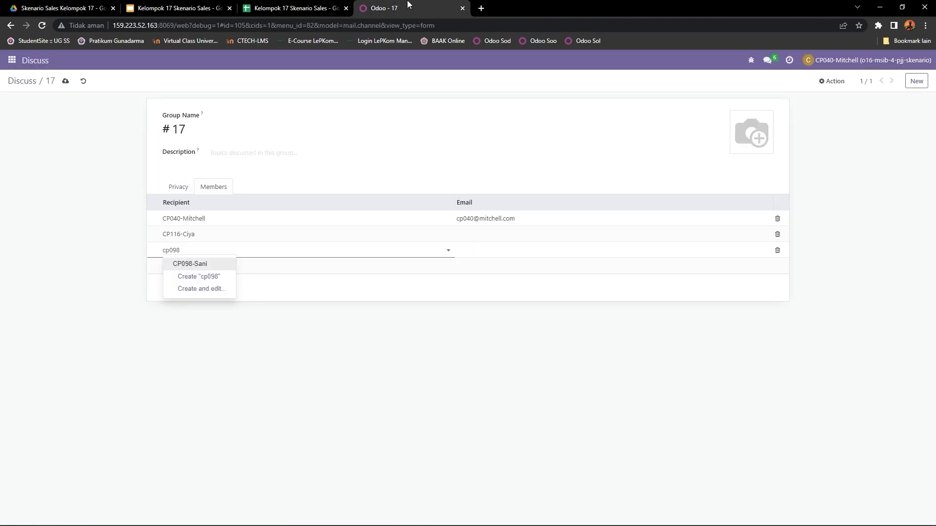
click(198, 264)
- Look up the fourth user in the HAK AKSES sheet and add that user to channel 17's members
click(294, 8)
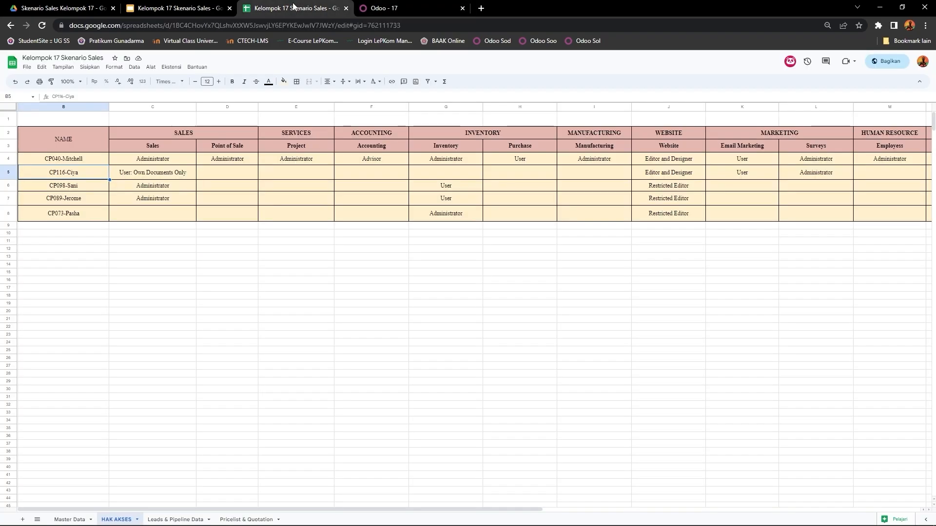
click(385, 8)
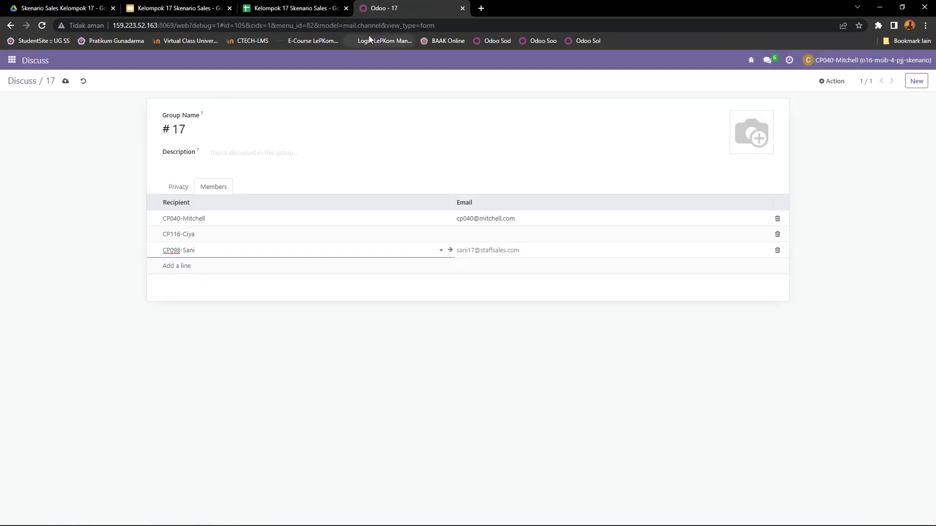
click(169, 266)
text(cp)
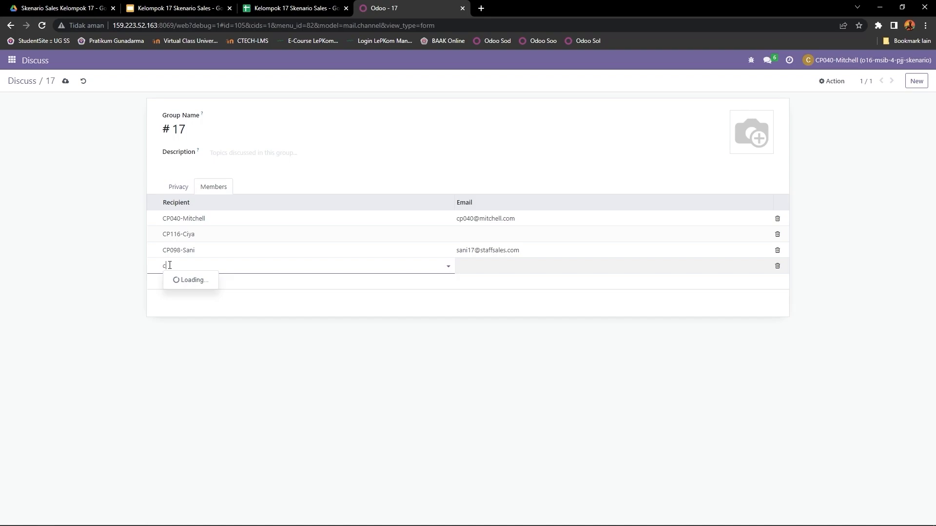
text(98)
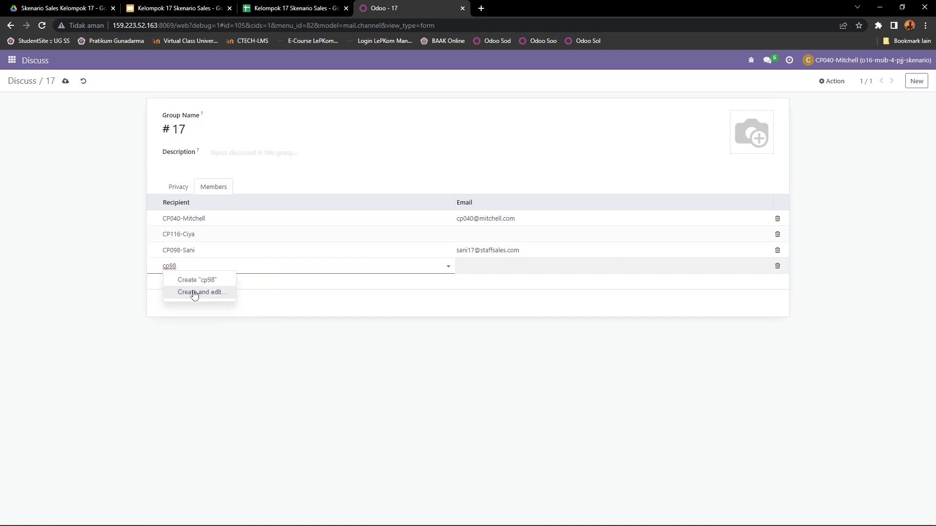
key(BackSpace)
key(BackSpace)
text(089)
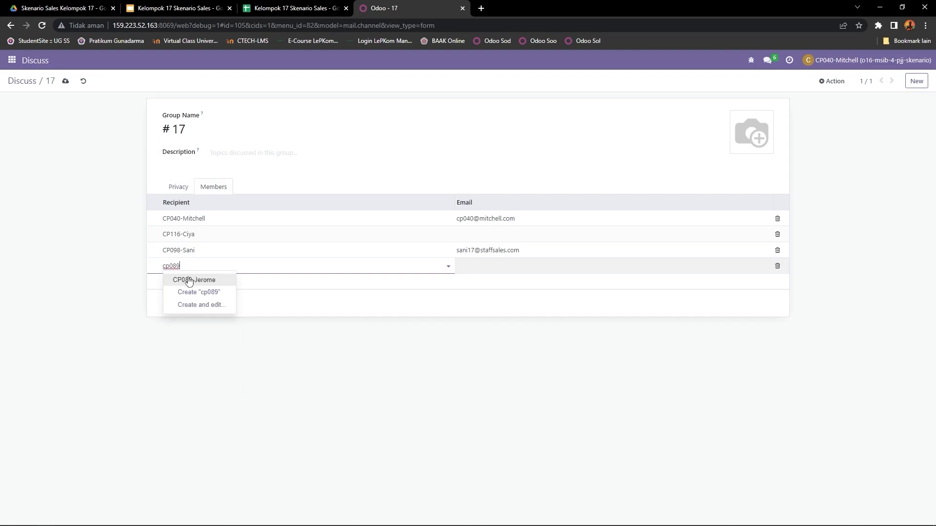
click(176, 280)
- Add the fourth and fifth users listed in the HAK AKSES sheet to channel 17's members
click(175, 282)
click(291, 8)
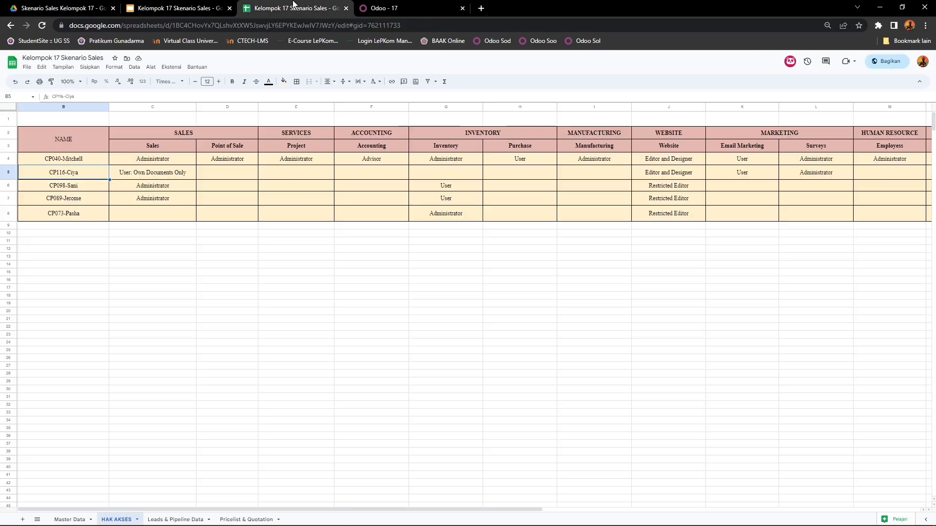
click(422, 6)
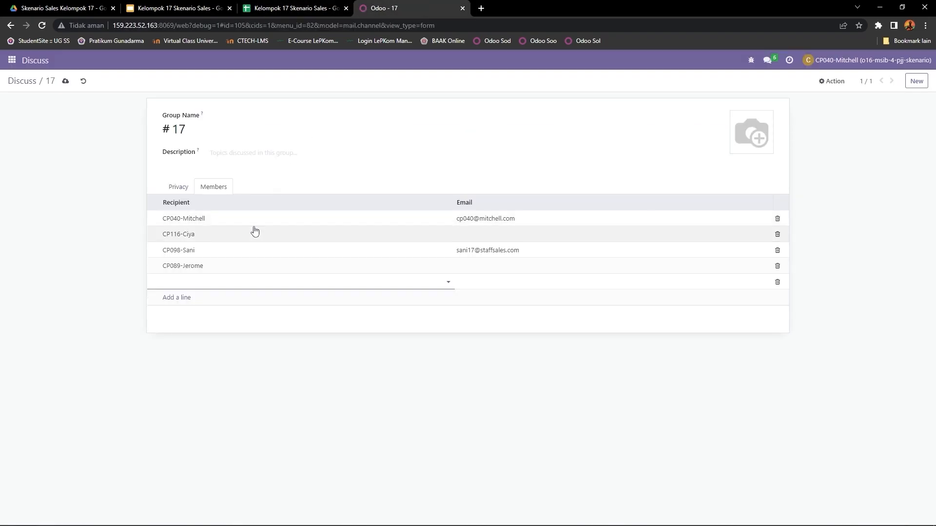
text(c)
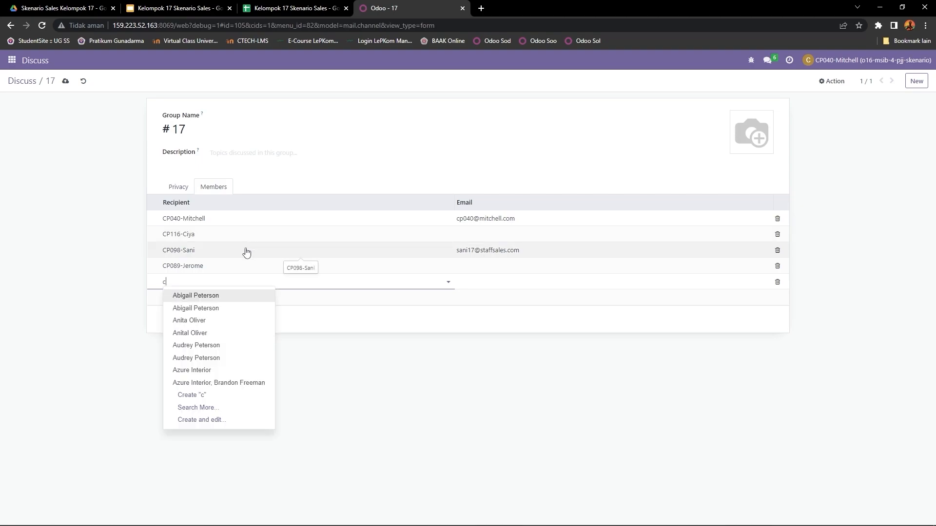
text(p7)
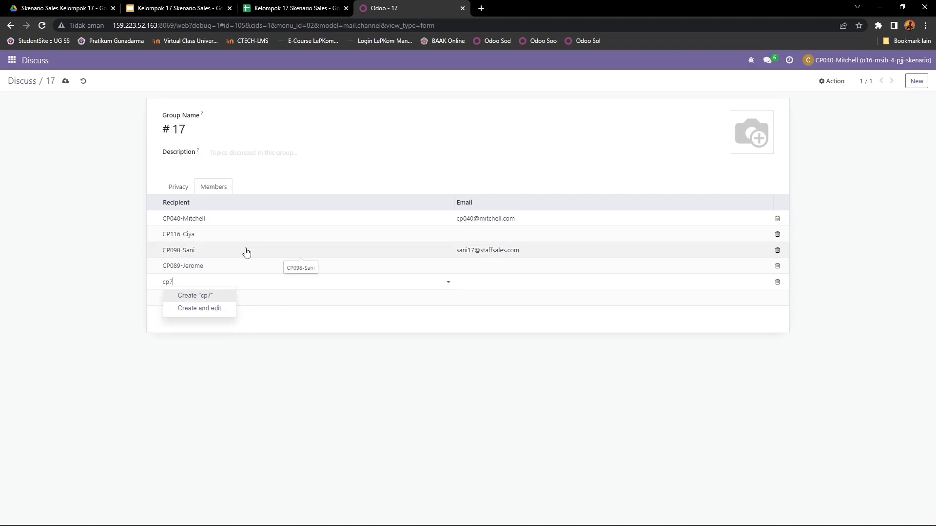
text(3)
key(BackSpace)
key(BackSpace)
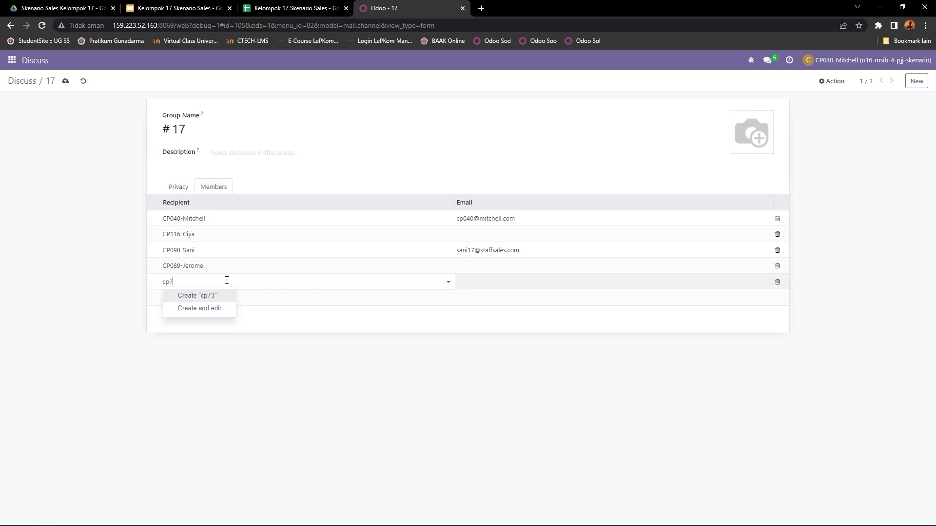
text(073)
click(195, 296)
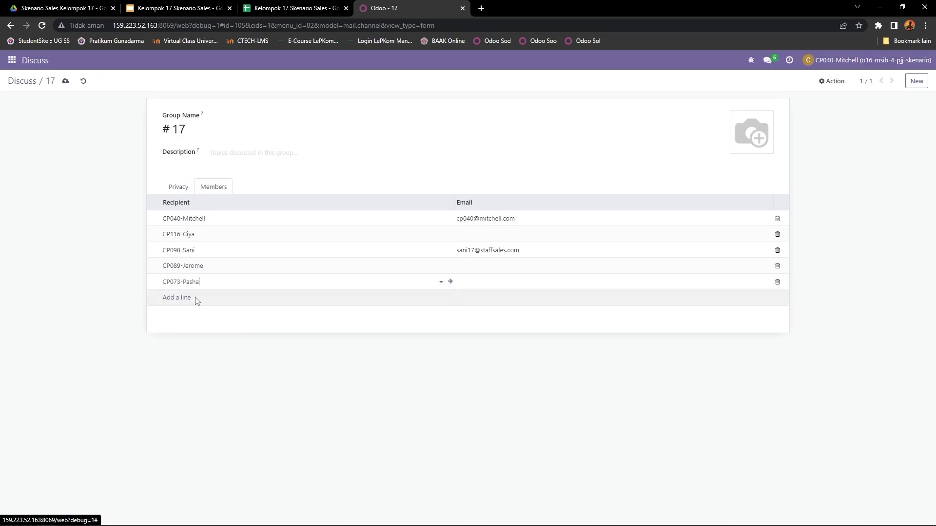
click(209, 348)
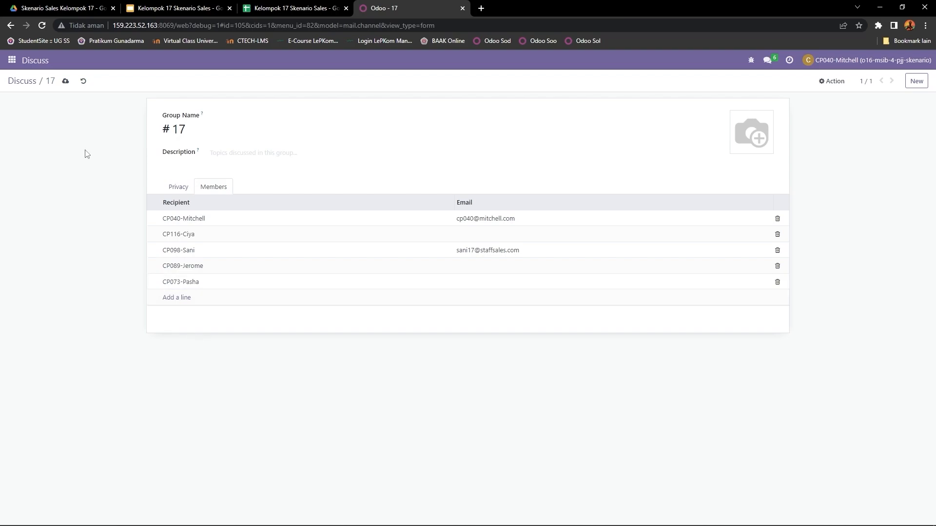
- Save channel 17's member list and return to a refreshed Discuss view
click(65, 83)
click(26, 84)
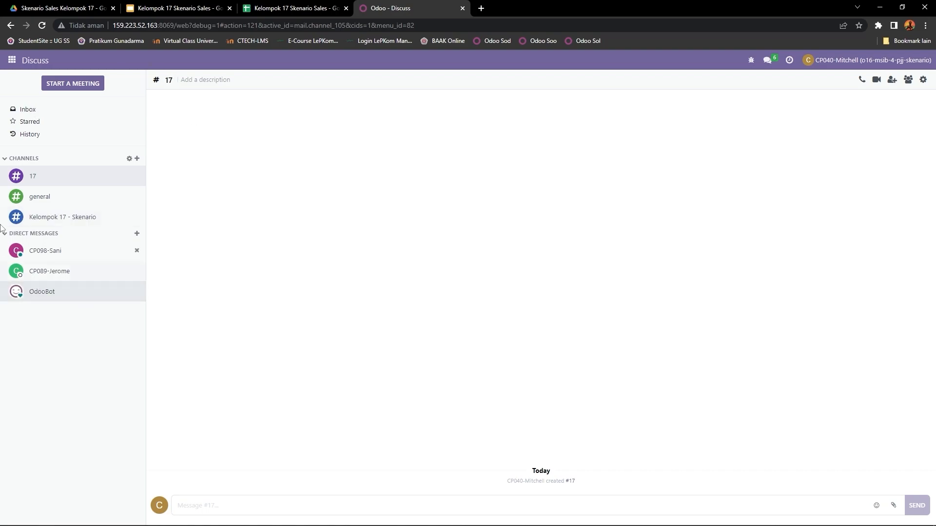
click(42, 26)
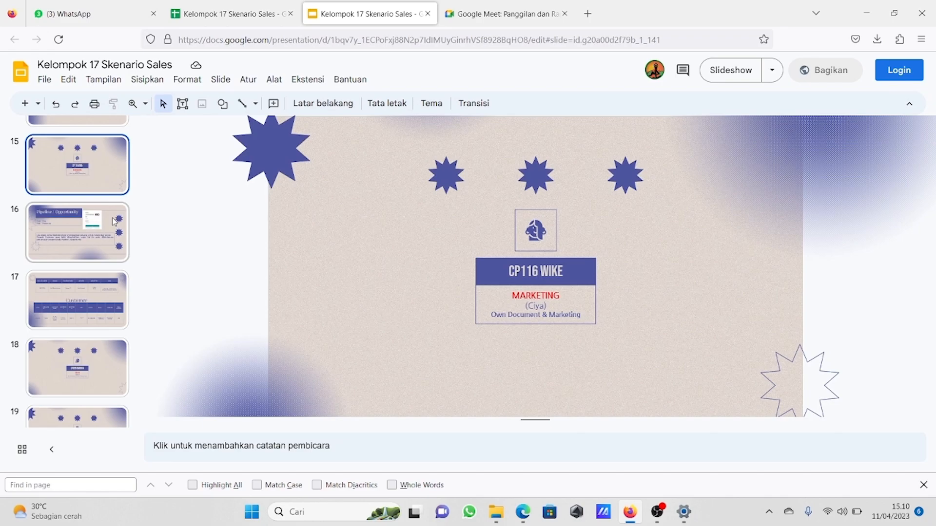
- Review the Pipeline / Opportunity scenario slide and the following slide's marketing role and customer data tables
click(114, 222)
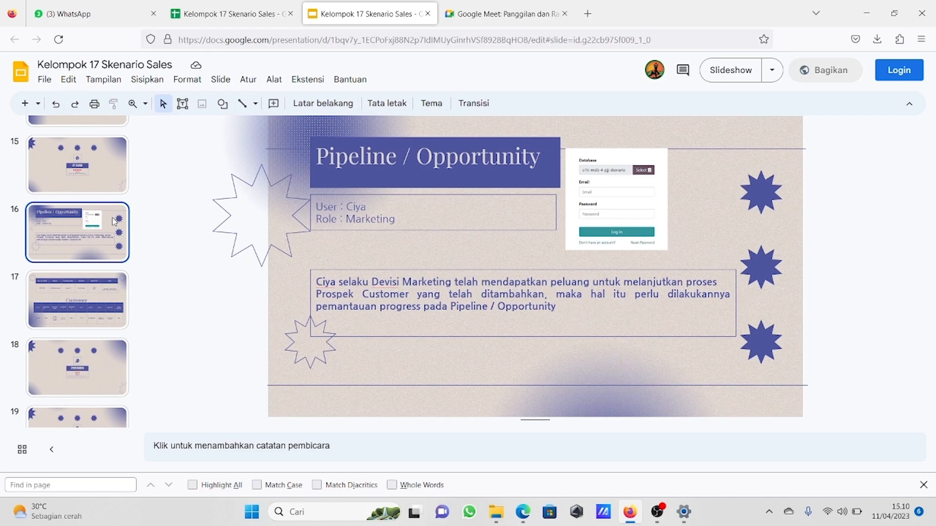
key(Down)
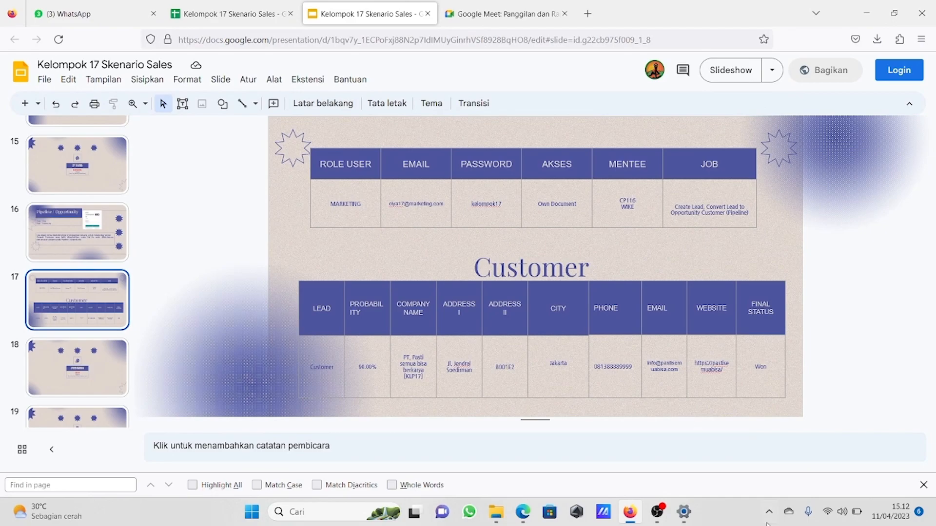
- Switch to Odoo in Edge and start a new lead from the CRM leads list
click(523, 512)
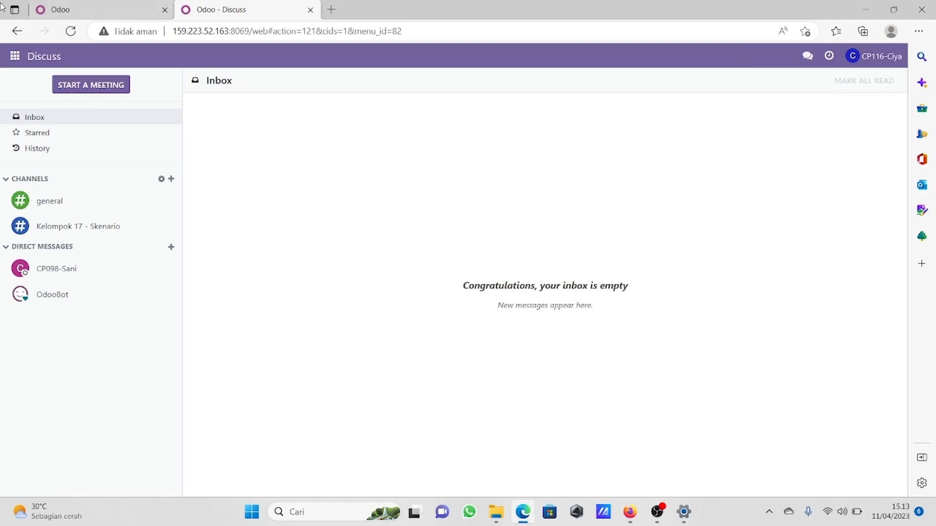
click(15, 56)
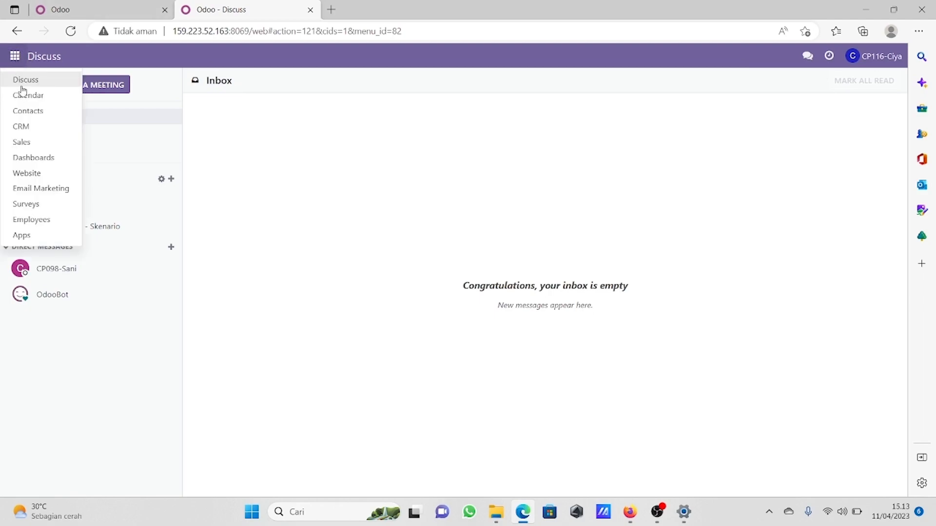
click(22, 127)
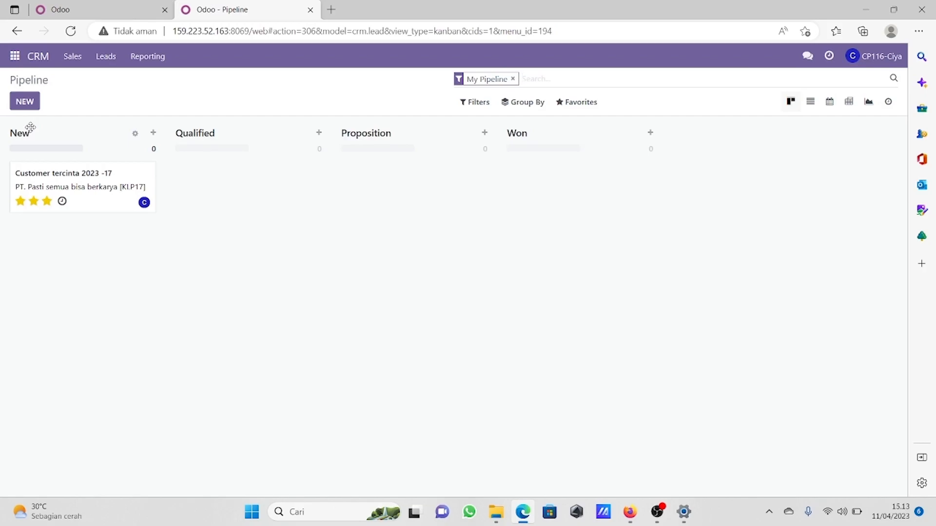
click(103, 56)
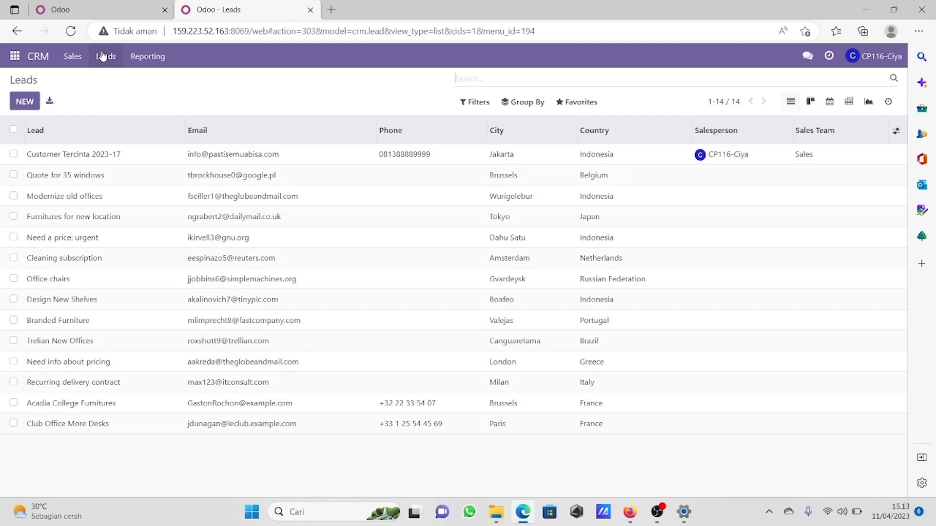
click(19, 103)
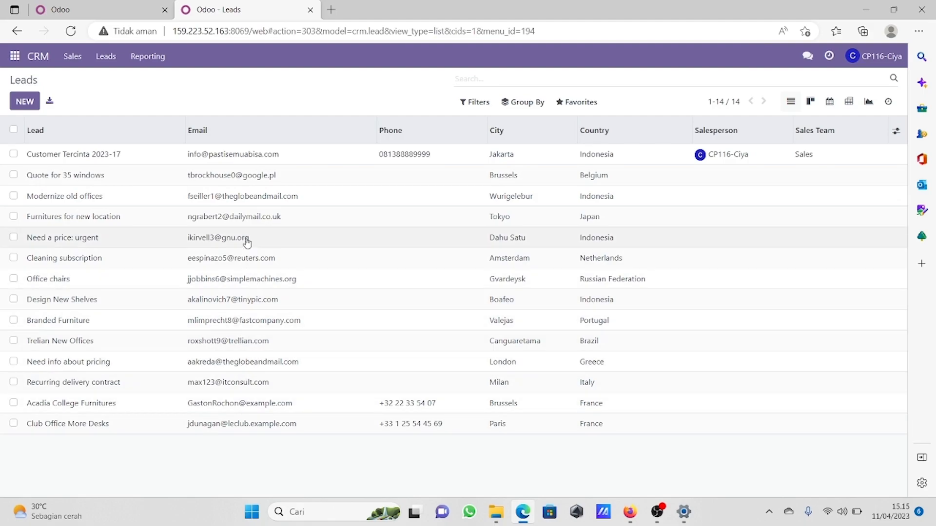
- Convert the lead Customer Tercinta 2023-17 to an opportunity without merging, creating a new customer for it
click(219, 161)
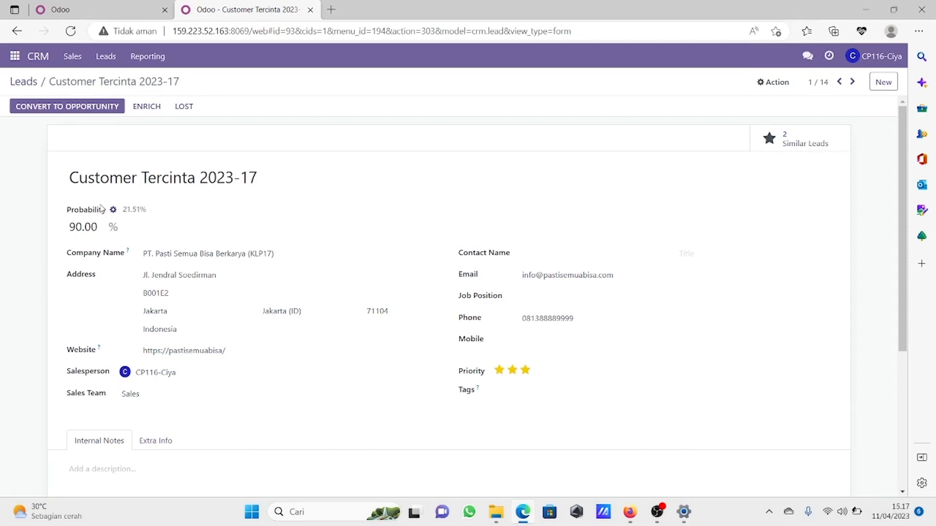
click(75, 111)
click(75, 113)
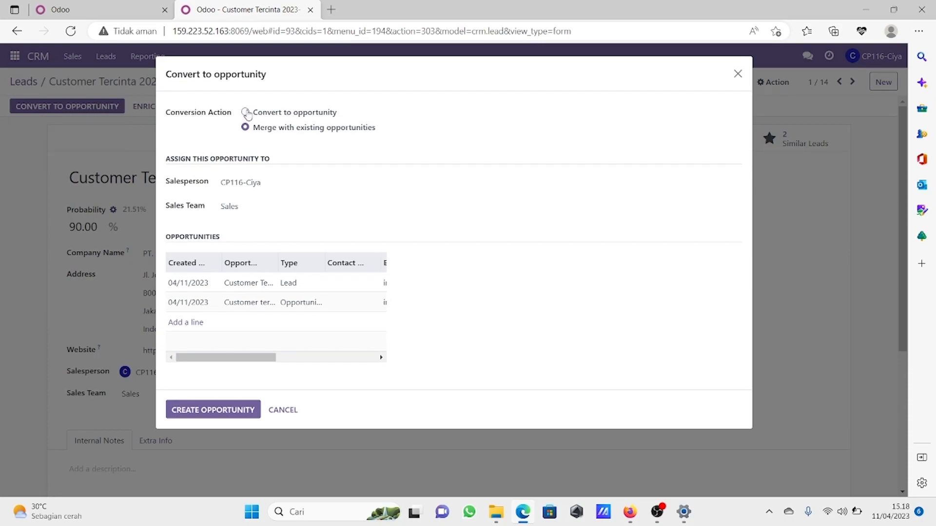
click(246, 113)
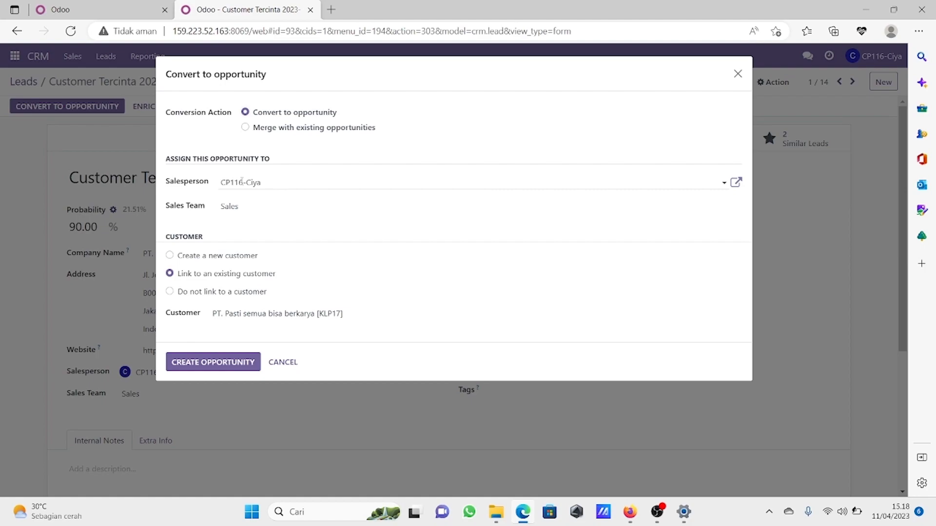
click(170, 256)
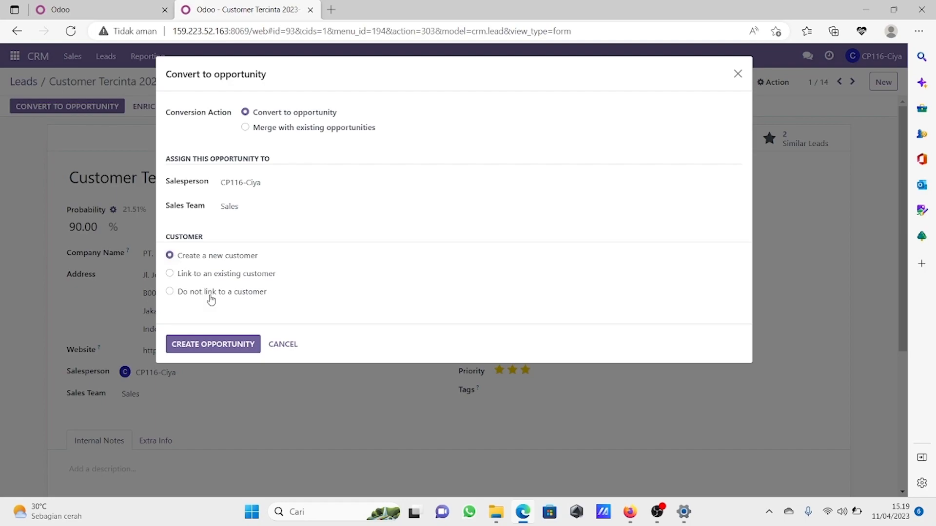
click(223, 346)
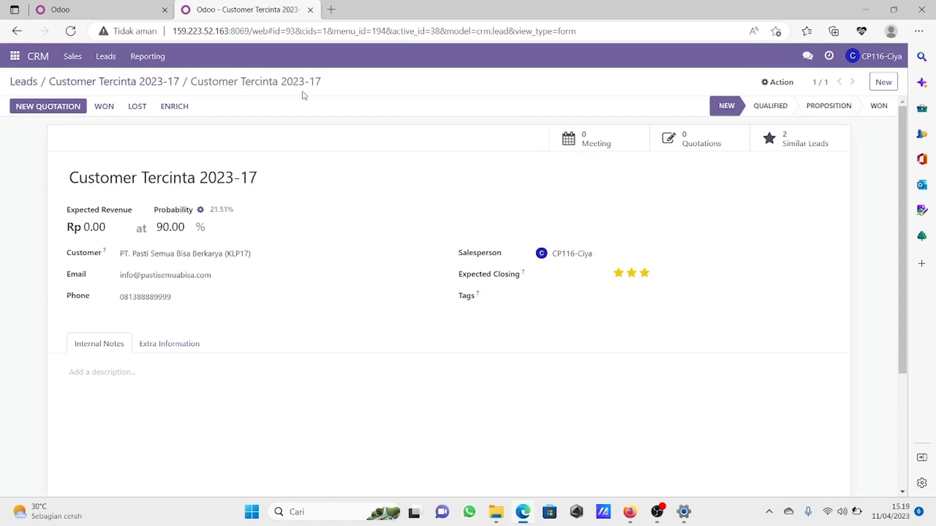
- Move the Customer tercinta 2023 -17 opportunity in My Pipeline from New through Qualified and Proposition to Won
click(78, 53)
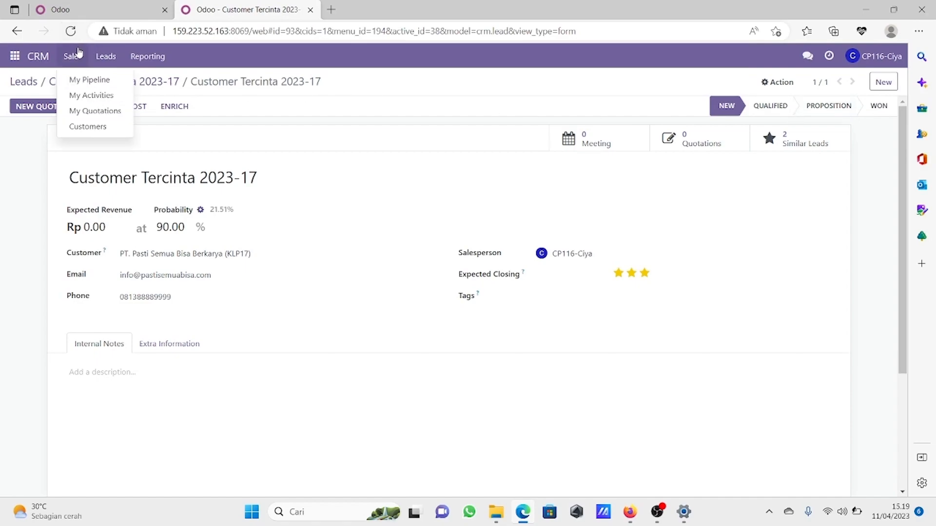
click(83, 79)
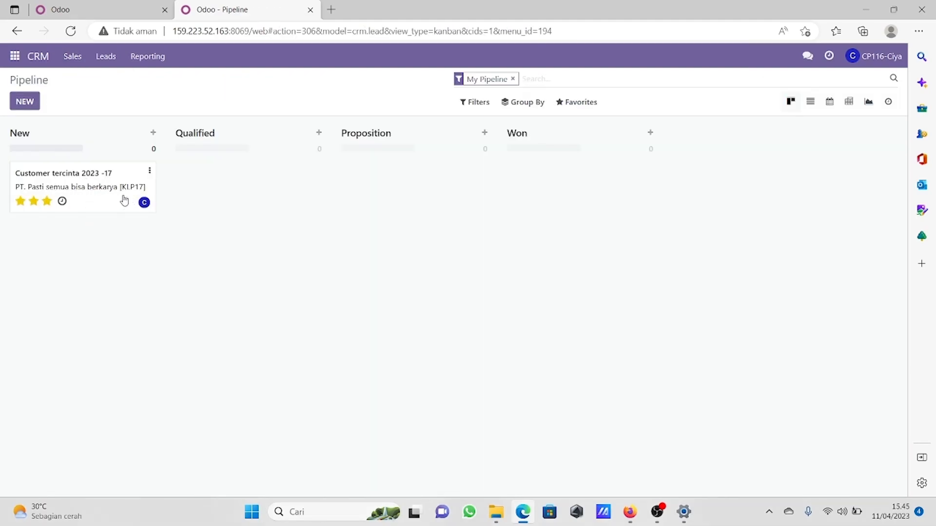
drag(105, 187, 18, 181)
drag(98, 193, 257, 191)
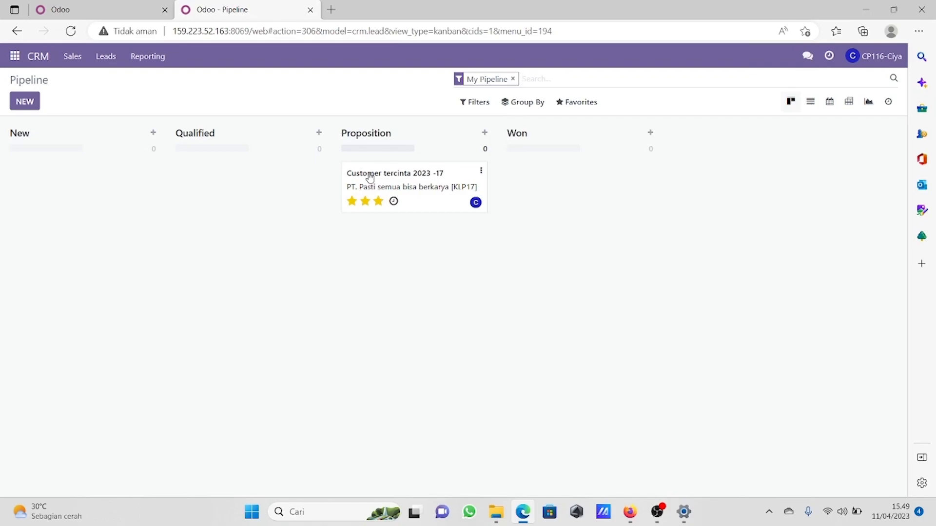
drag(370, 177, 532, 163)
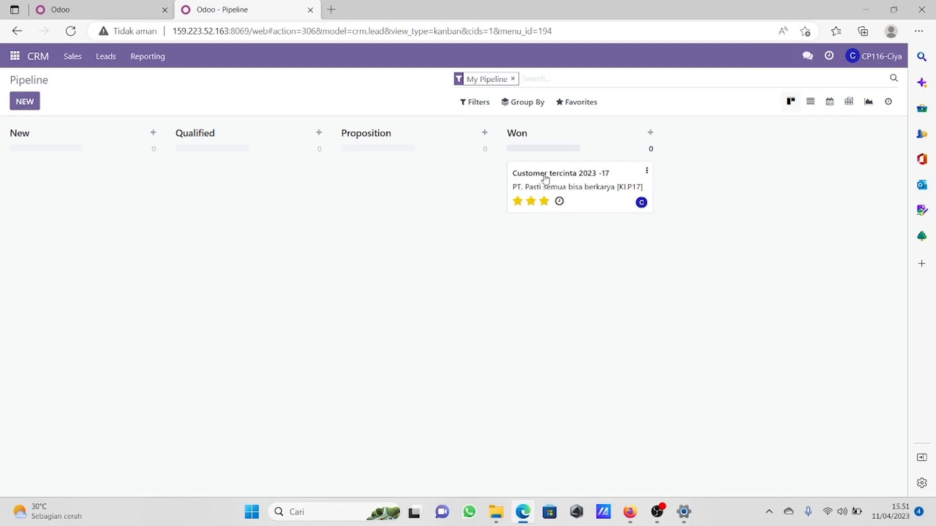
- Open the direct message conversation with the sales user in Discuss
click(15, 56)
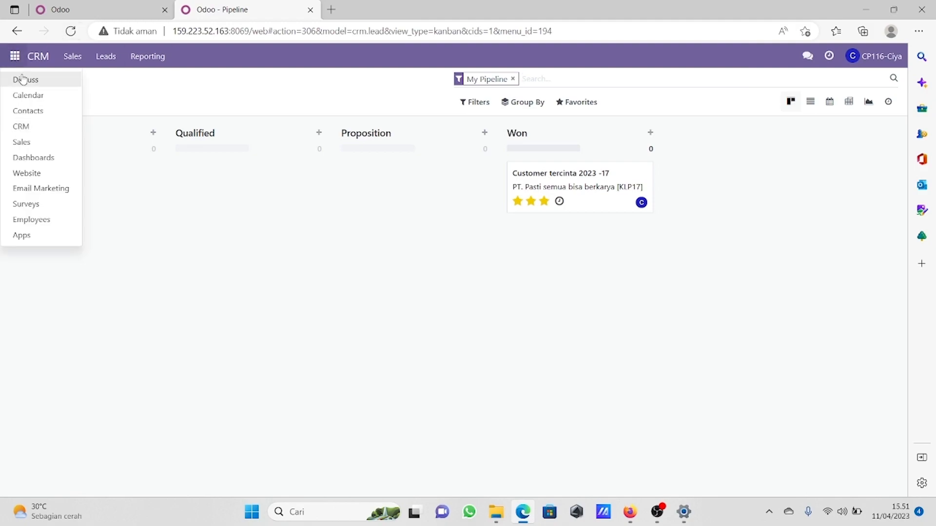
click(23, 79)
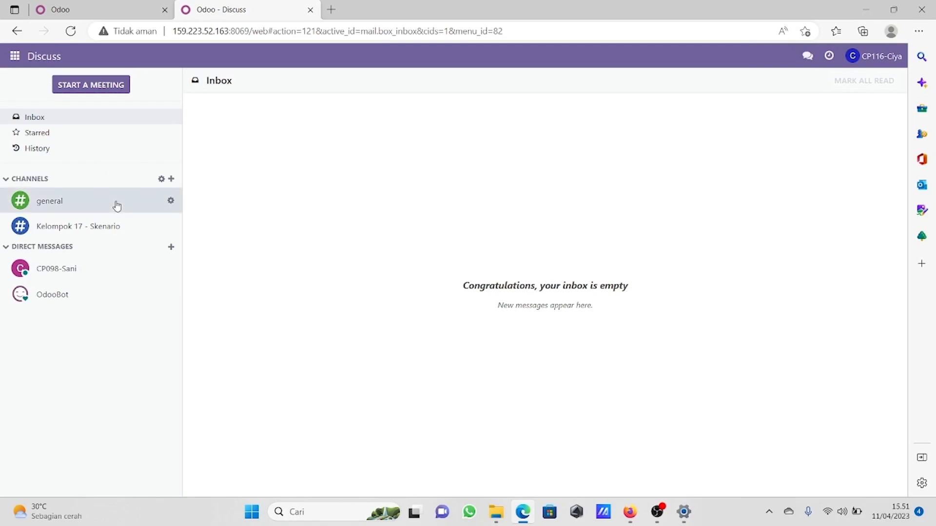
click(73, 268)
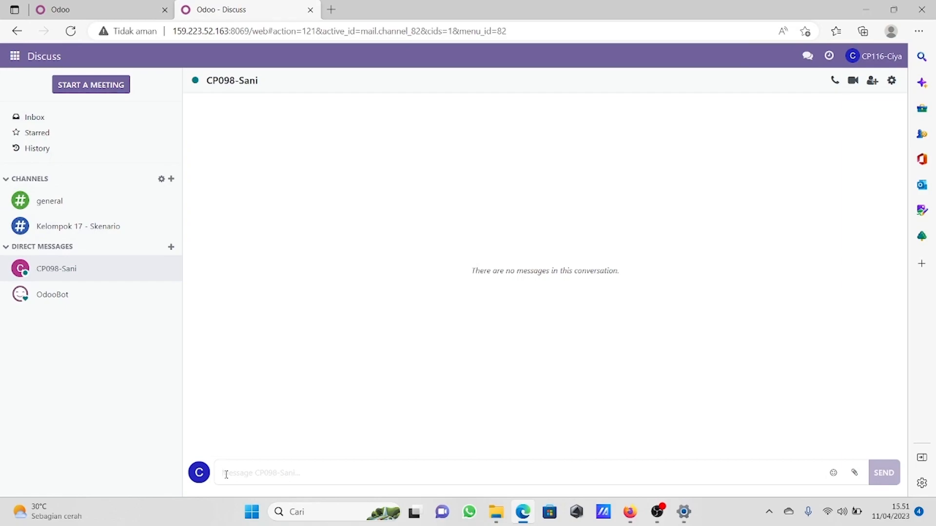
- Send the sales user the message "Hallo, Tolong buatkan Questestion untuk PT. Pasti Semua BIsa Berkarya"
text(I)
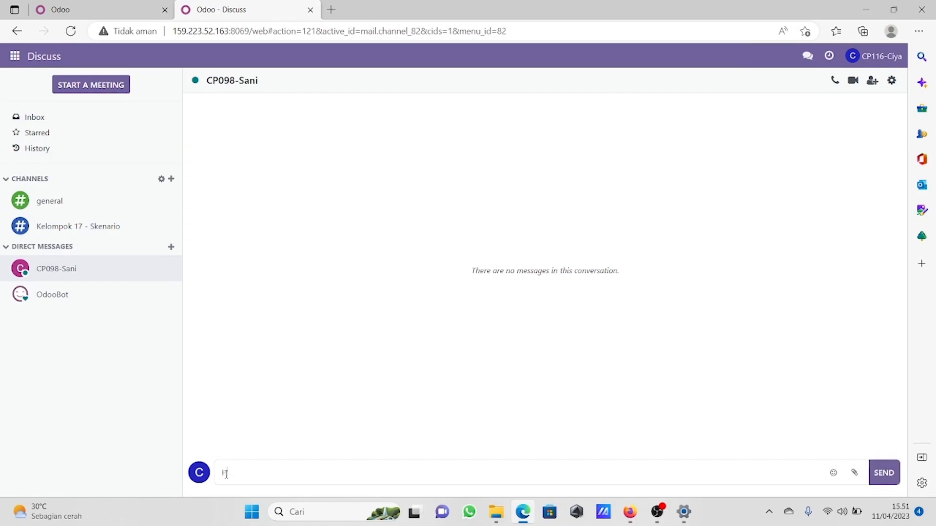
text(a)
text(llo)
text(, )
text(T)
text(olong)
text( buatkan)
text( O)
text(u)
text(estes)
text(y)
key(BackSpace)
text(tion )
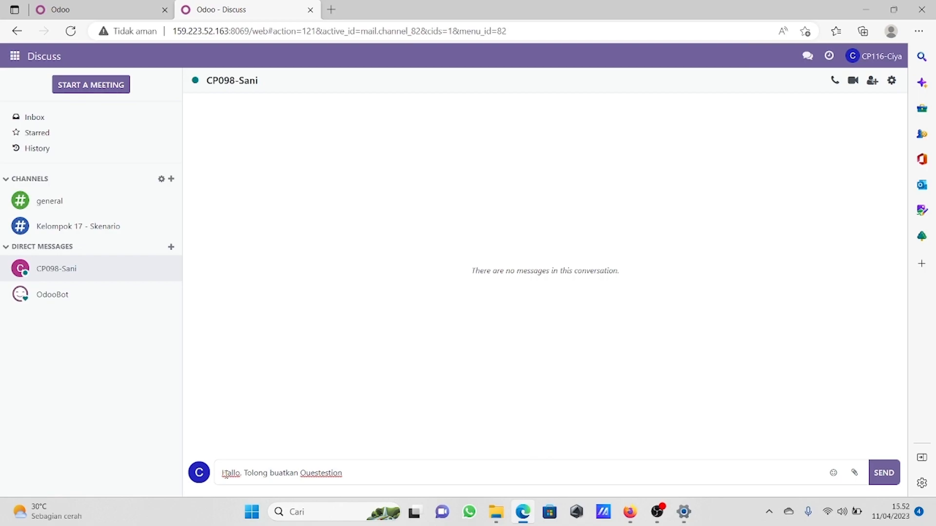
text(untuk PT. Pasti Semua BIsa )
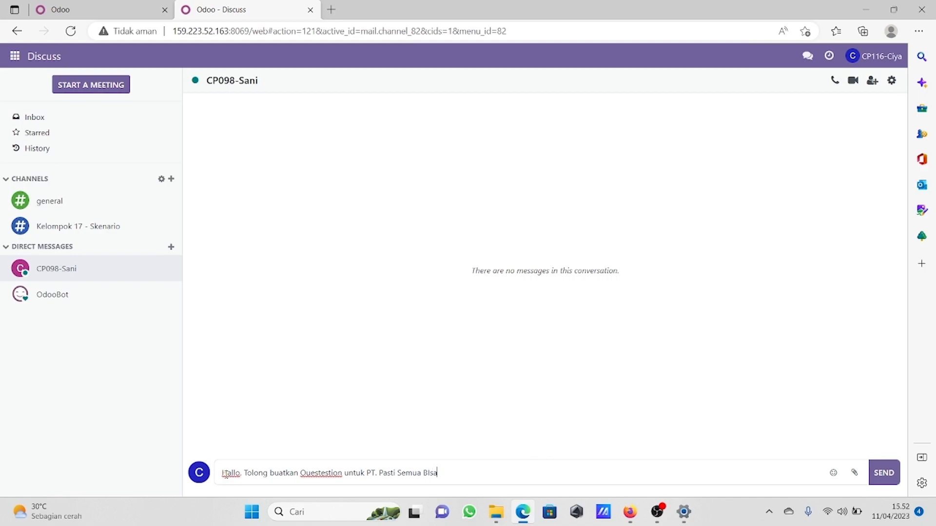
text(Berkarya)
click(882, 469)
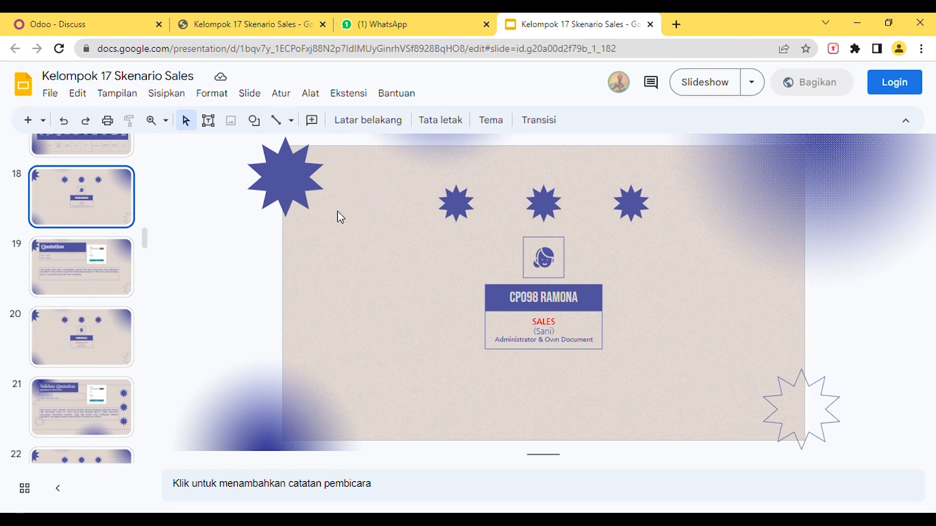
- Review the Quotation scenario slide and check which account is signed in to Odoo
click(83, 272)
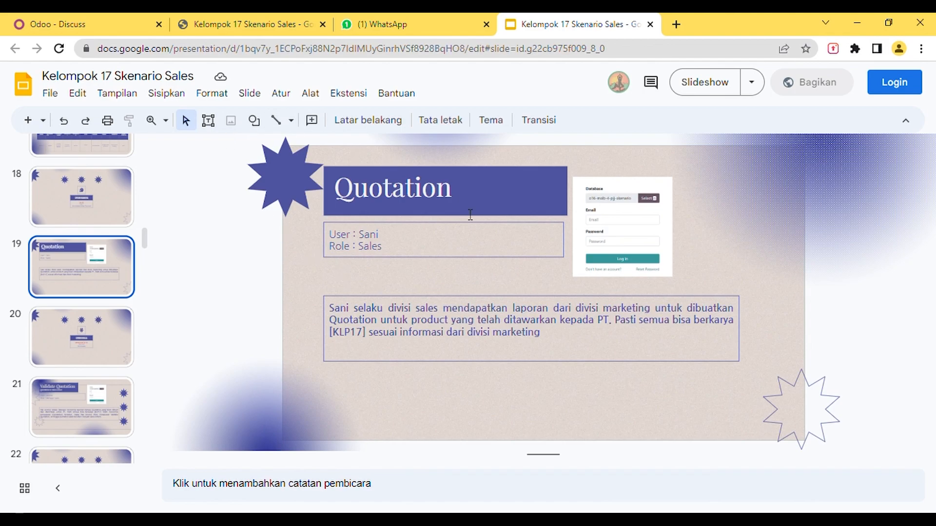
click(105, 31)
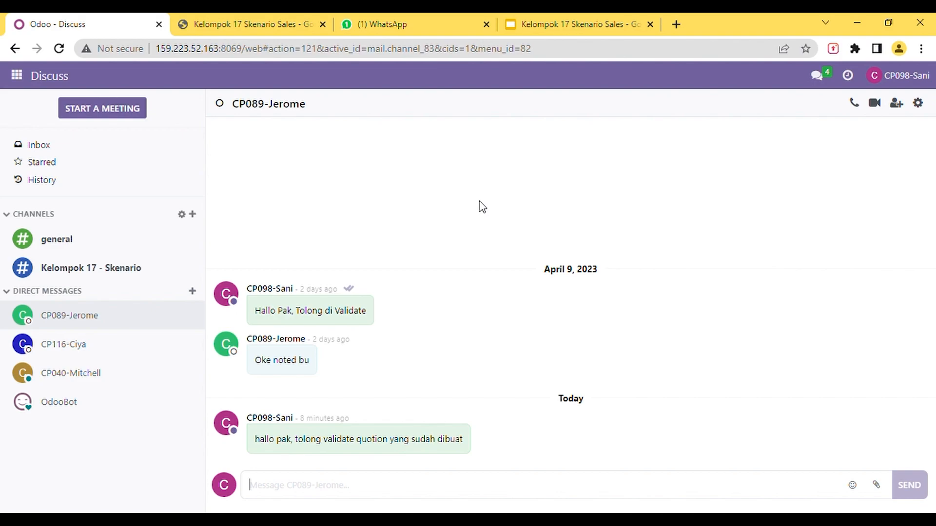
click(875, 78)
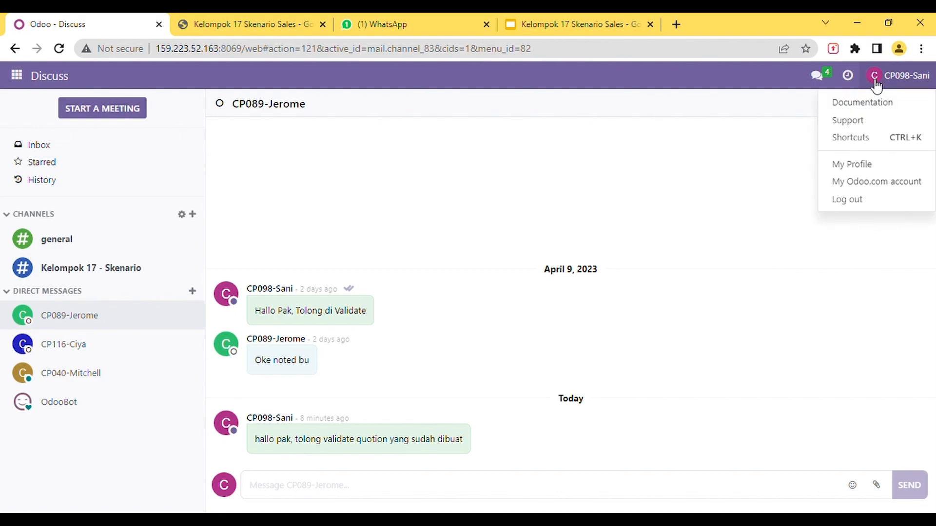
- Check the e-mail address in the signed-in account's profile preferences and close them without changes
click(856, 166)
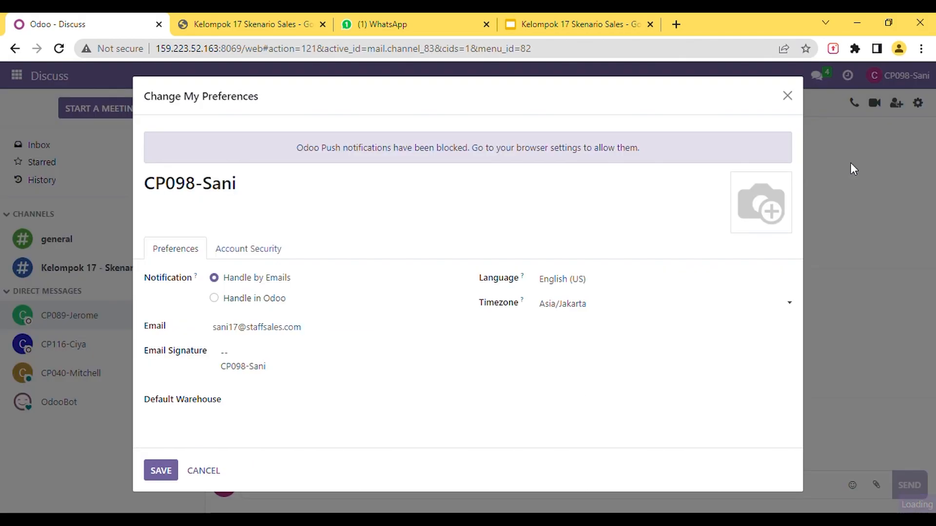
click(316, 338)
drag(316, 338, 203, 333)
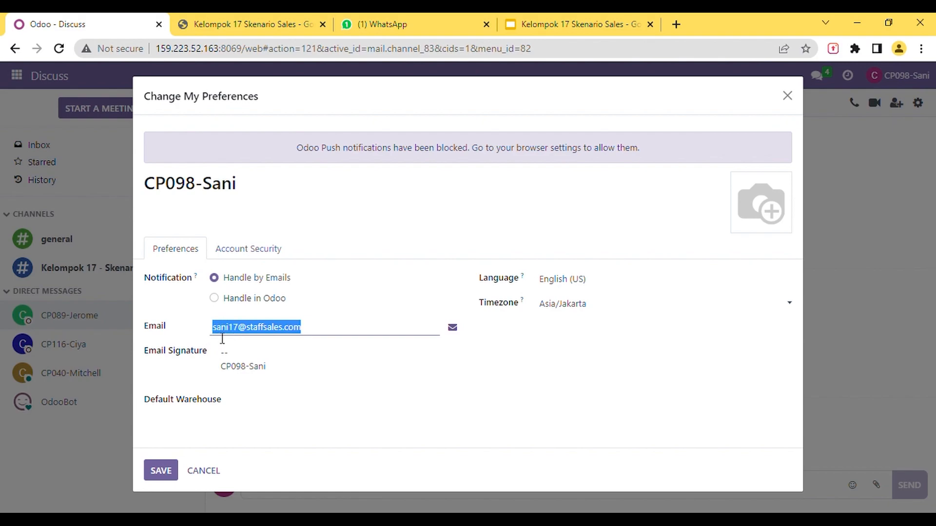
click(322, 334)
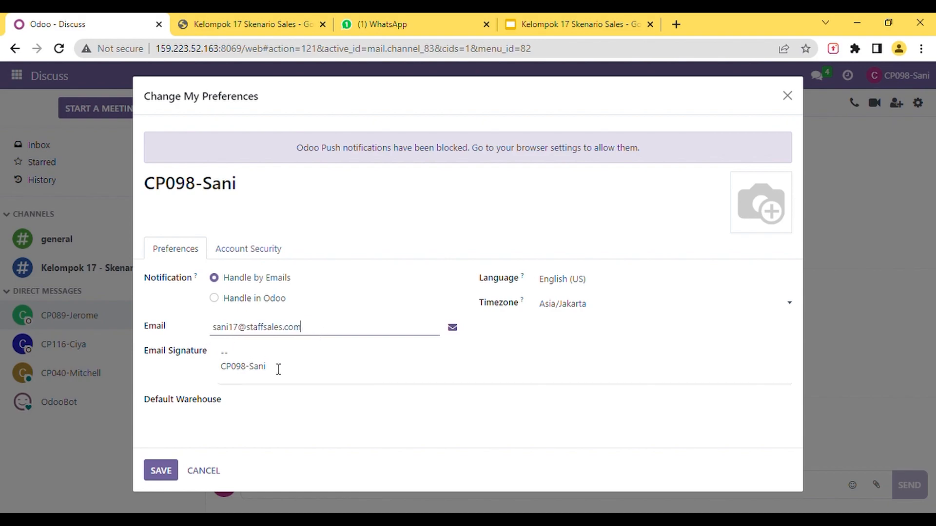
click(788, 95)
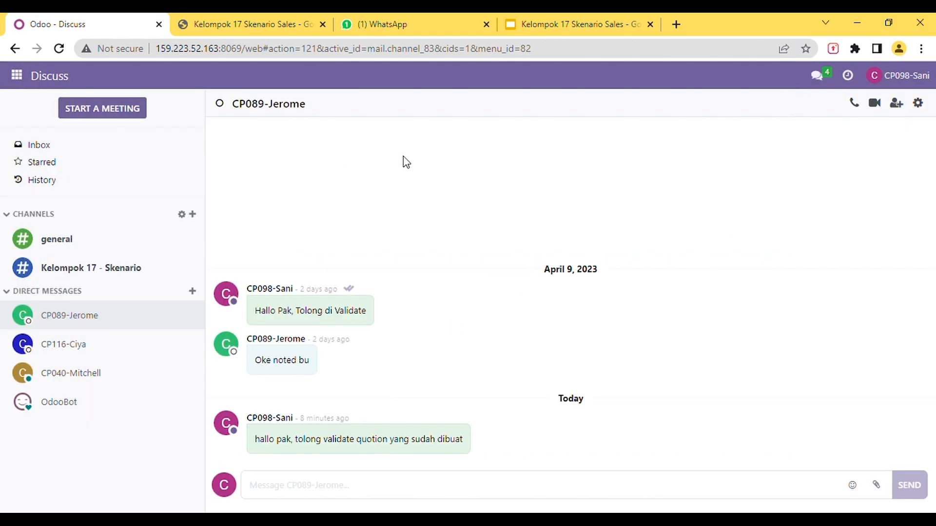
- Create a new pricelist in Sales named "Pricelist PT. Amreta Abadi Tahun 2023 (Kelompok 17)", copying the name from the scenario spreadsheet
click(17, 78)
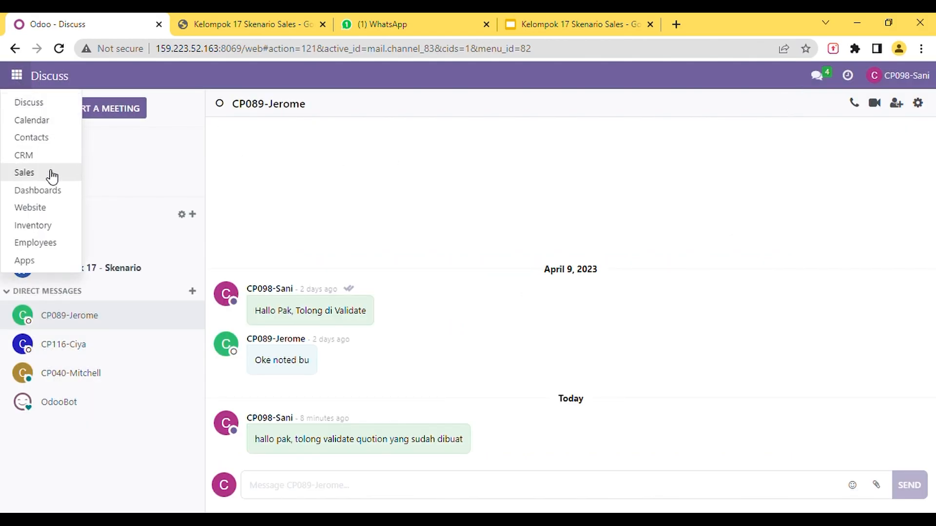
click(53, 173)
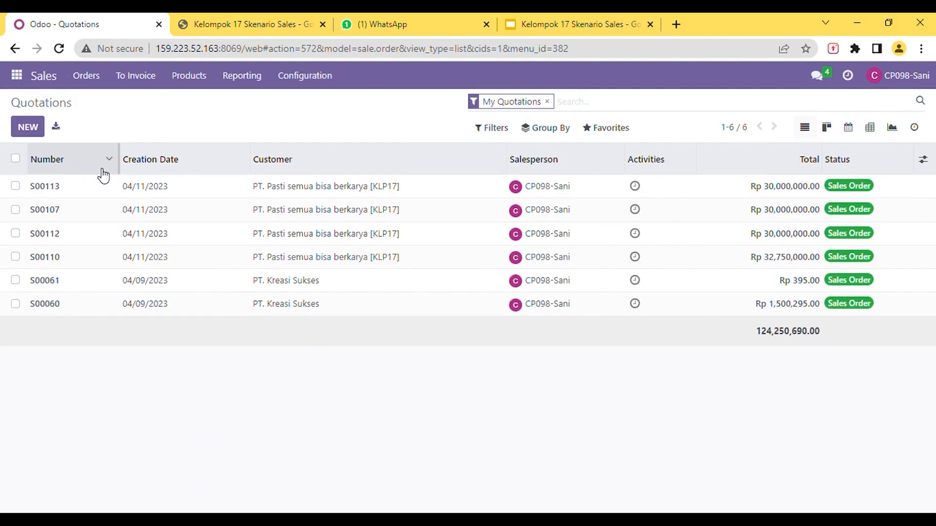
click(200, 80)
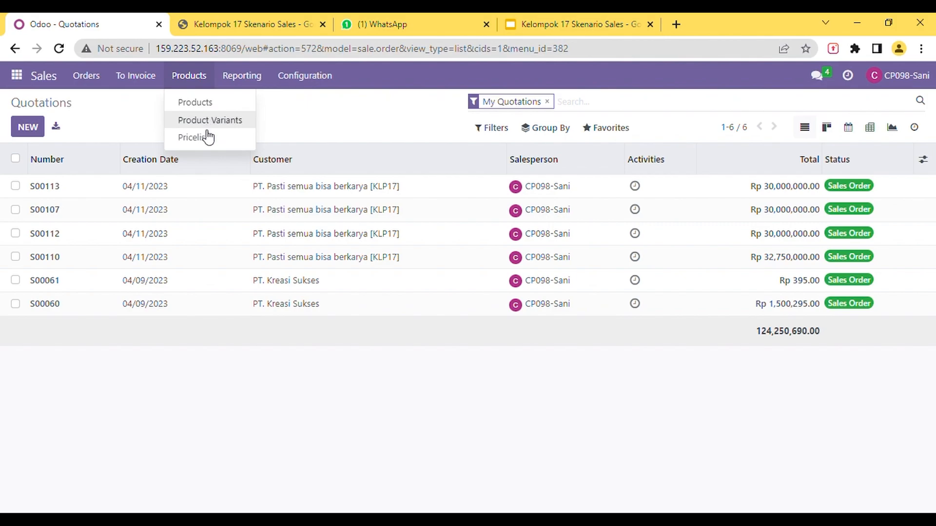
click(203, 138)
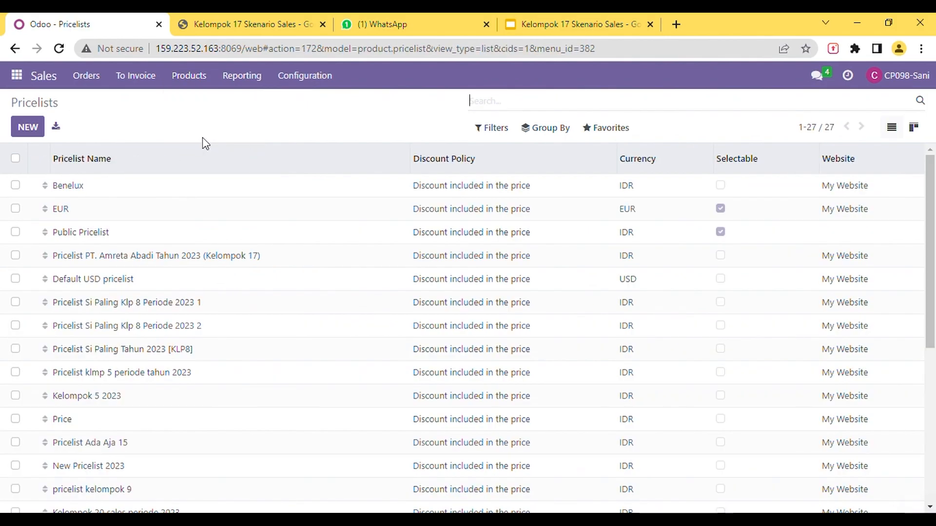
click(38, 131)
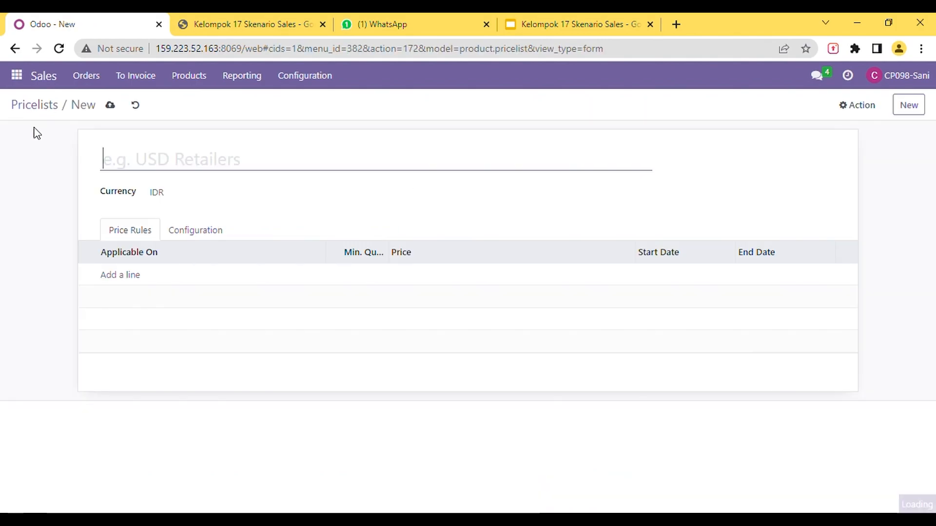
click(229, 30)
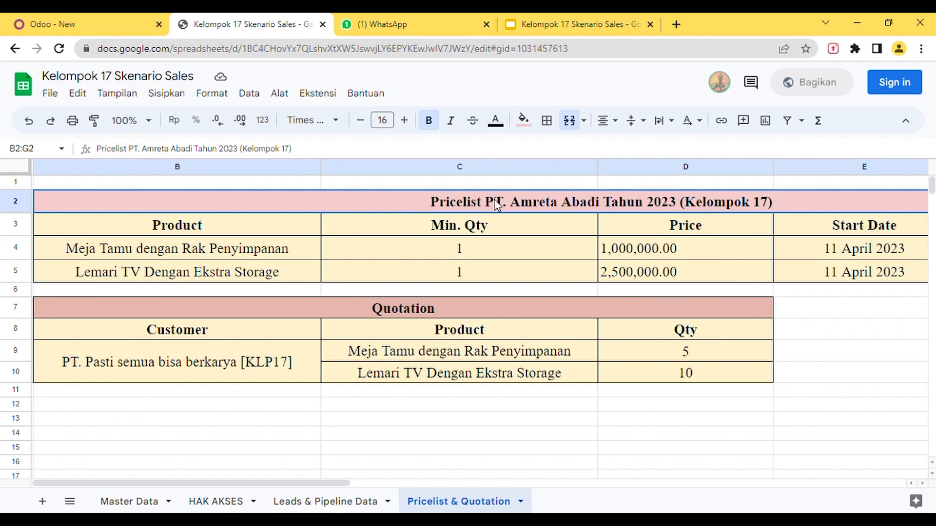
drag(318, 150, 94, 151)
key(ctrl+c)
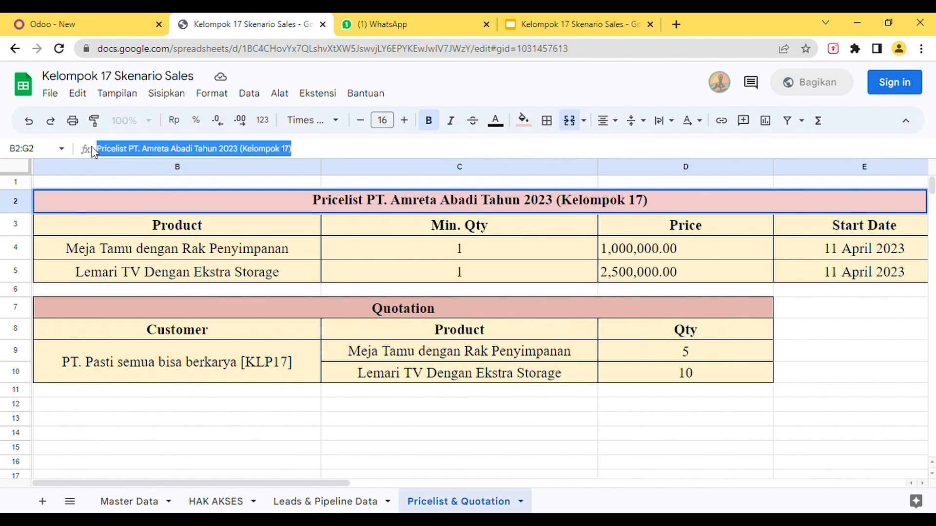
click(96, 22)
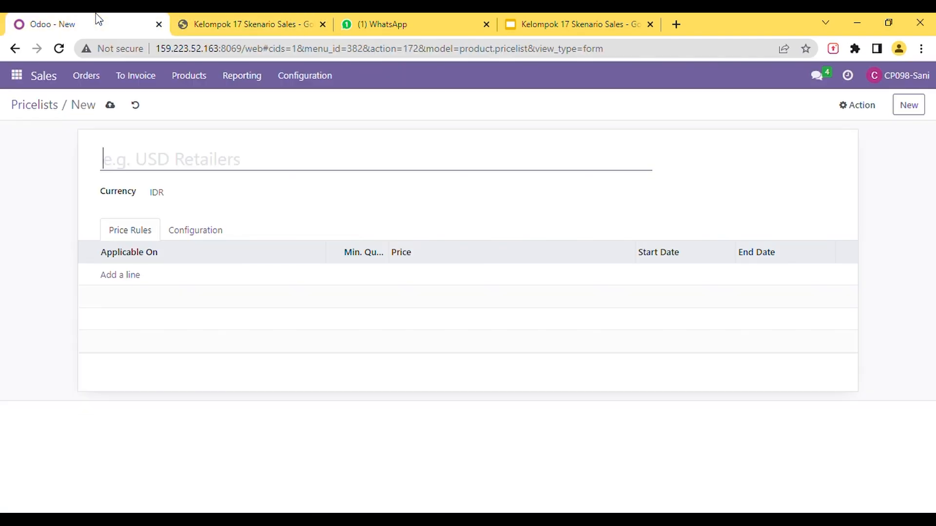
key(ctrl+v)
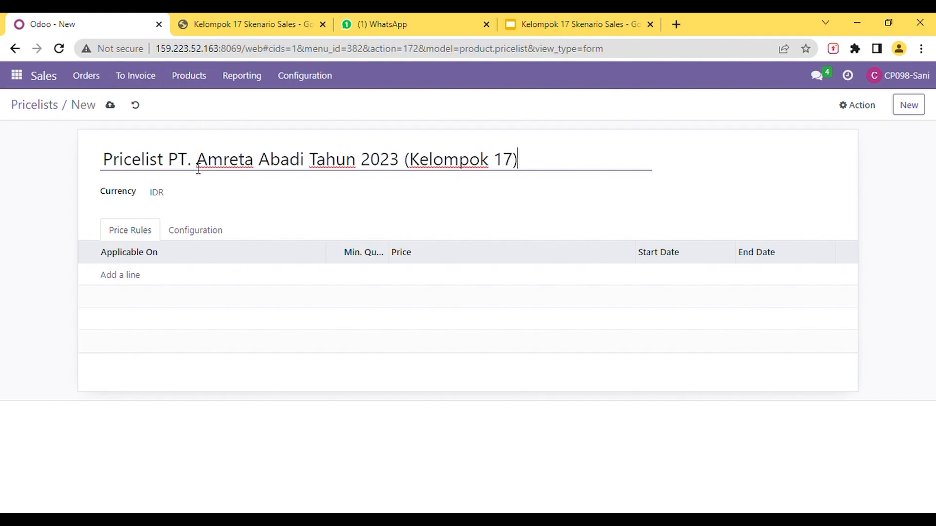
- Add a product-specific price rule with minimum quantity 1 and validity from 04/11/2023 18:00 to 05/11/2023 18:50
click(134, 276)
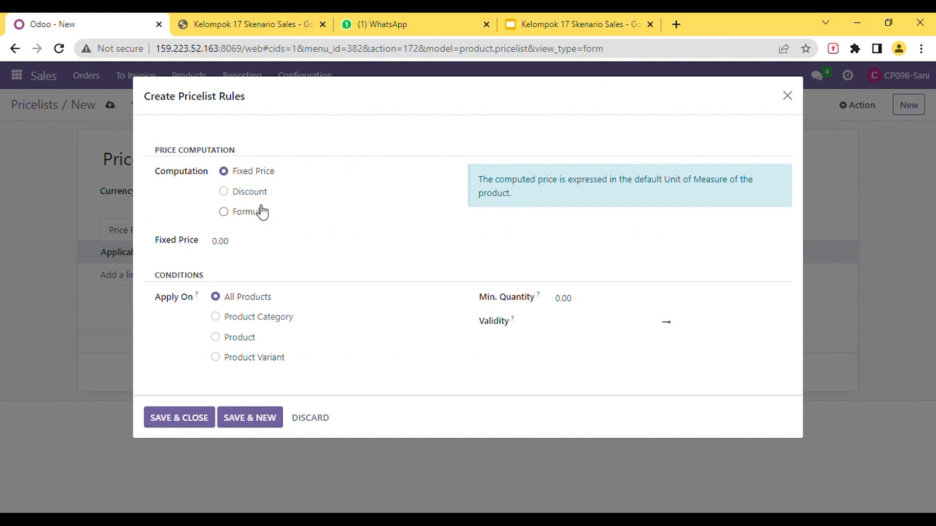
click(231, 341)
click(569, 307)
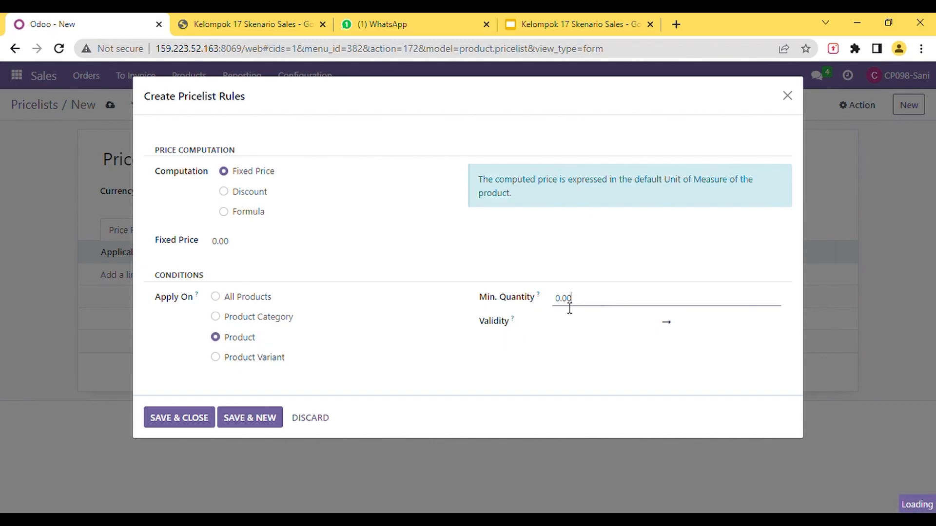
click(659, 334)
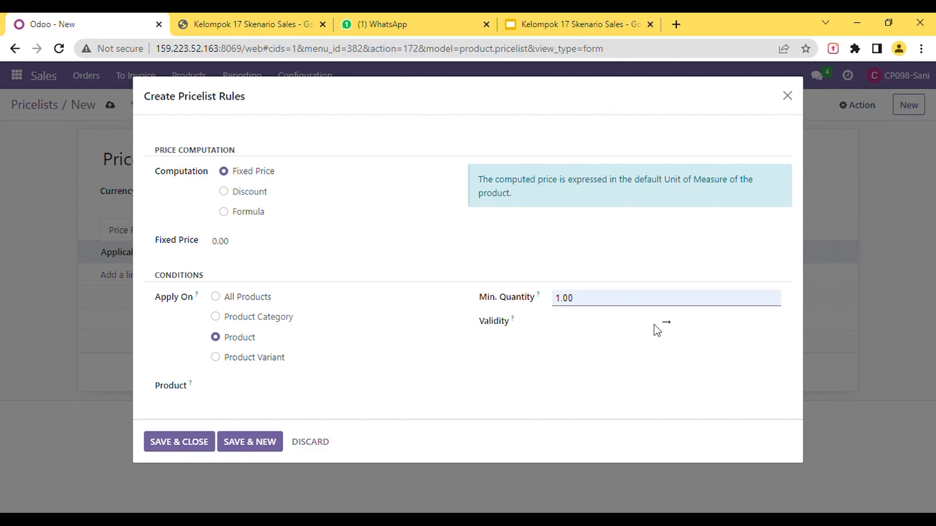
click(626, 327)
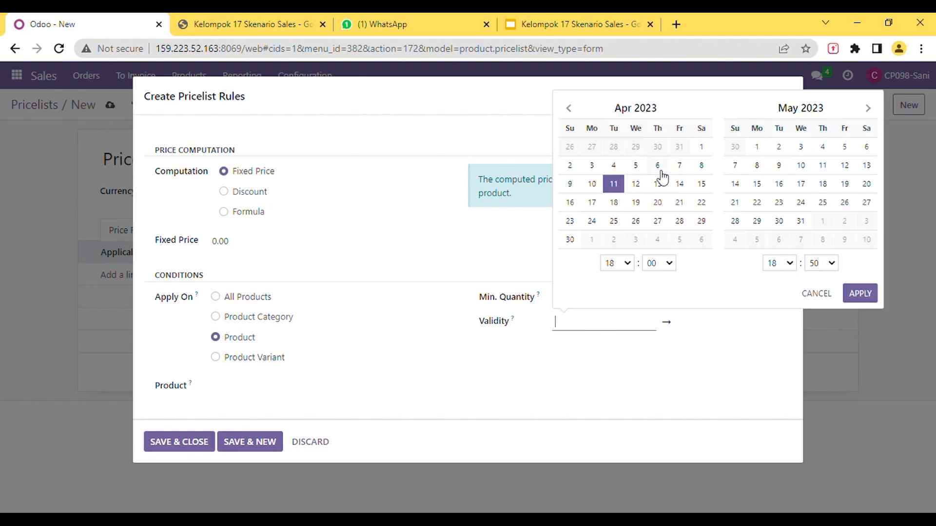
click(616, 183)
click(824, 165)
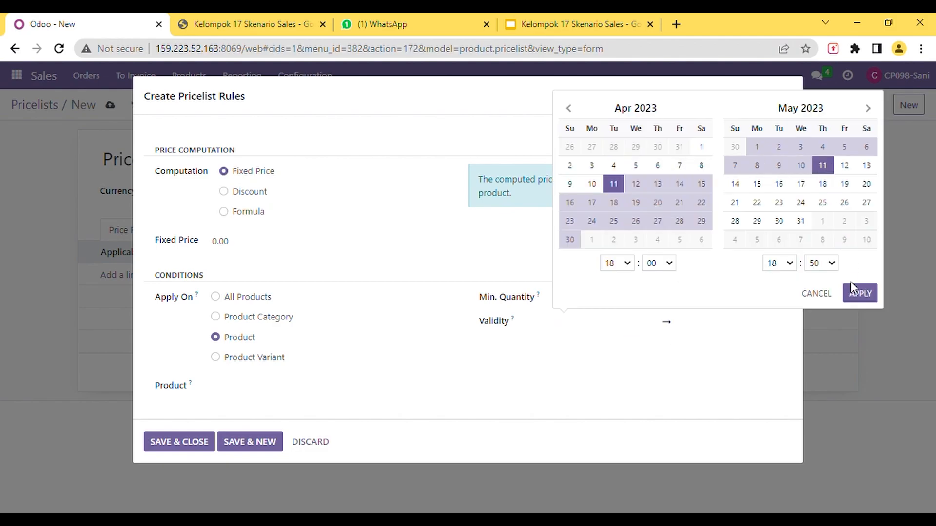
click(858, 293)
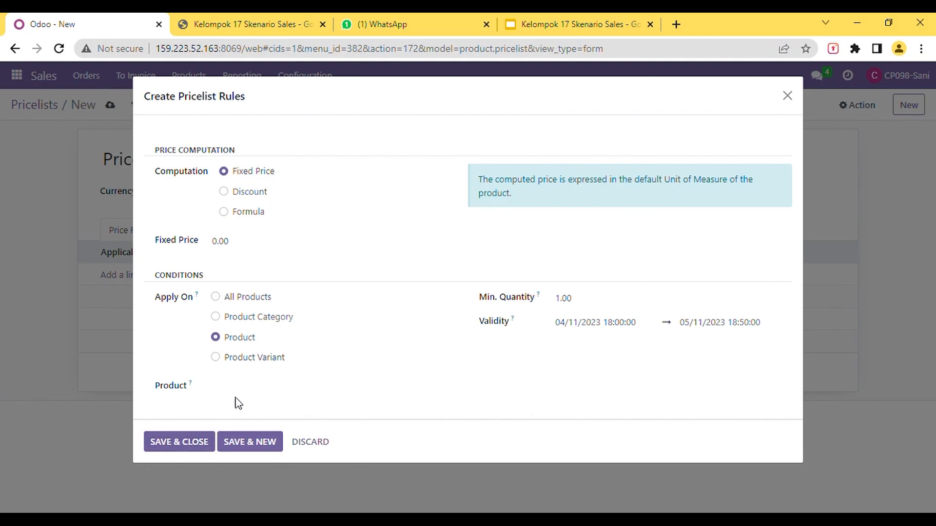
- Assign the product Meja Tamu dengan Rak Penyimpanan from the spreadsheet to the rule, save it and start another rule
click(247, 24)
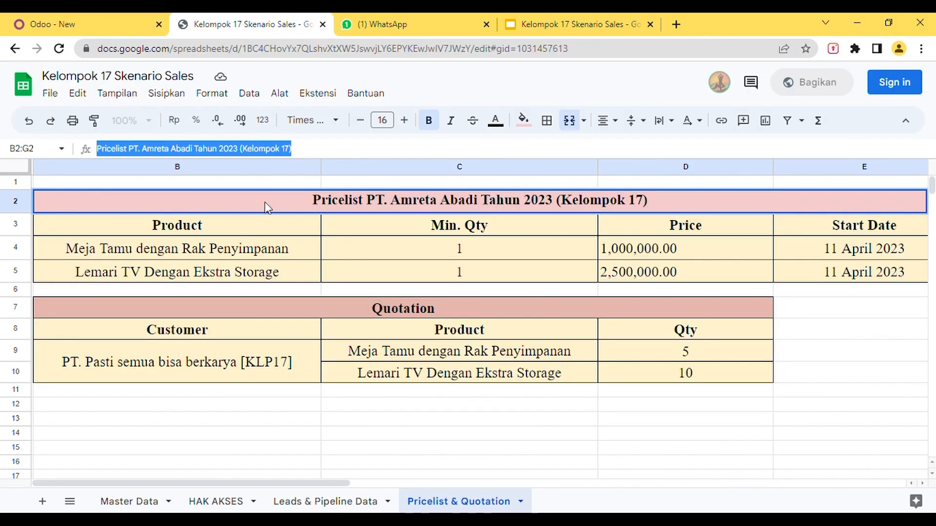
click(254, 249)
drag(267, 150, 108, 152)
click(80, 23)
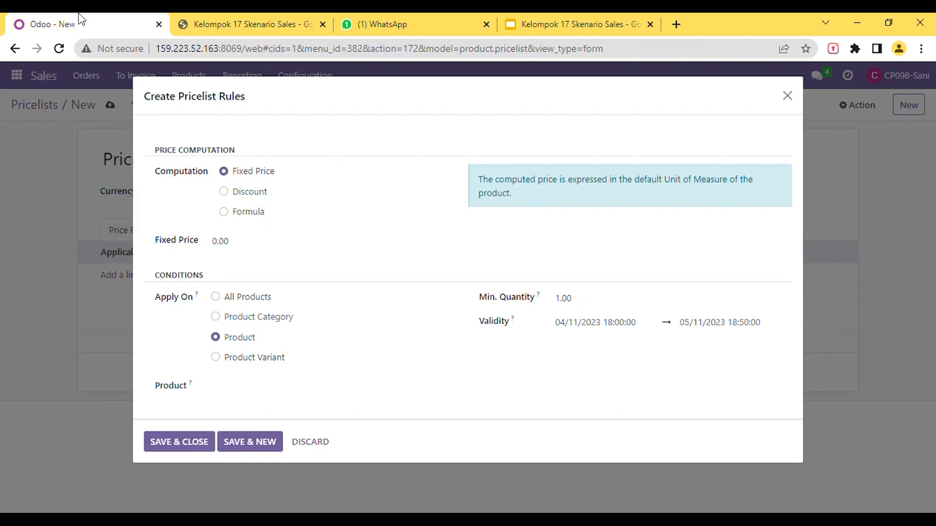
click(232, 396)
text(Meja Tamu dengan Rak Penyimpanan)
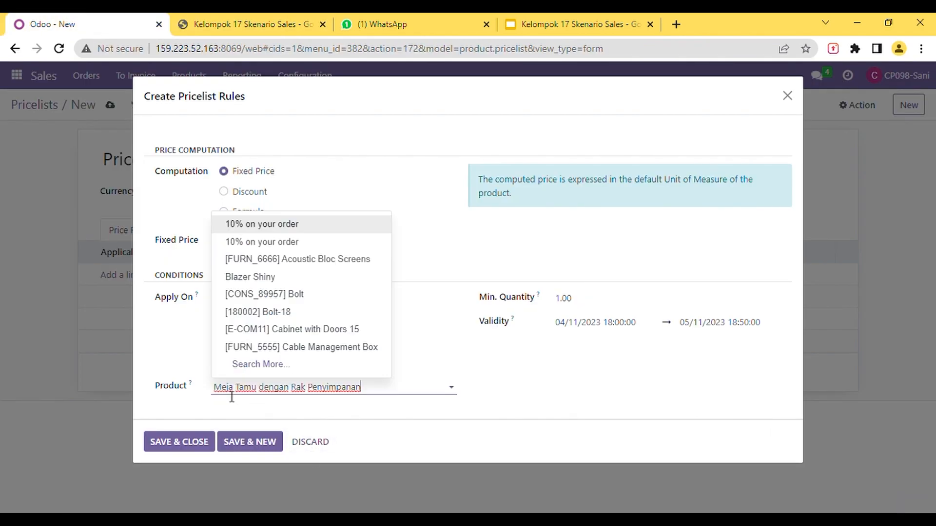
click(253, 449)
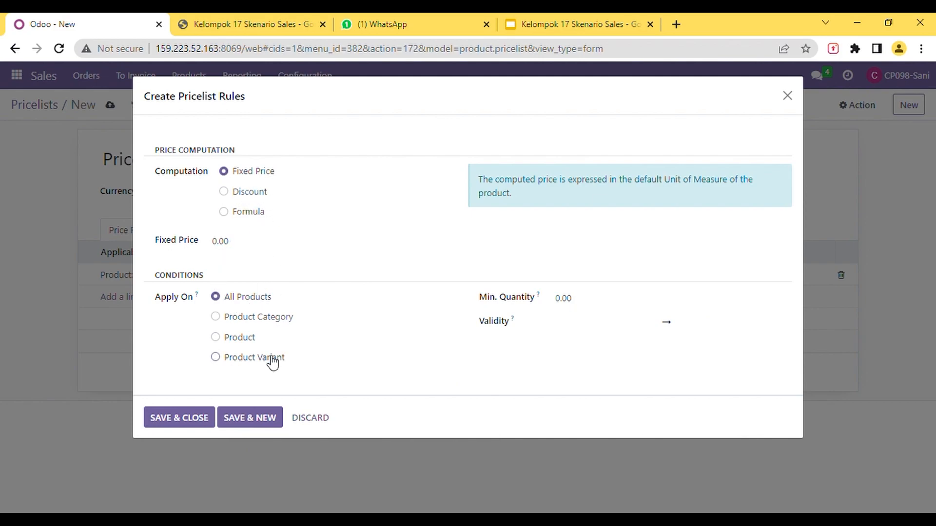
- Apply the second price rule to a product, with minimum quantity 1 and validity 04/11/2023 18:00 to 05/11/2023 18:50
click(239, 338)
click(608, 310)
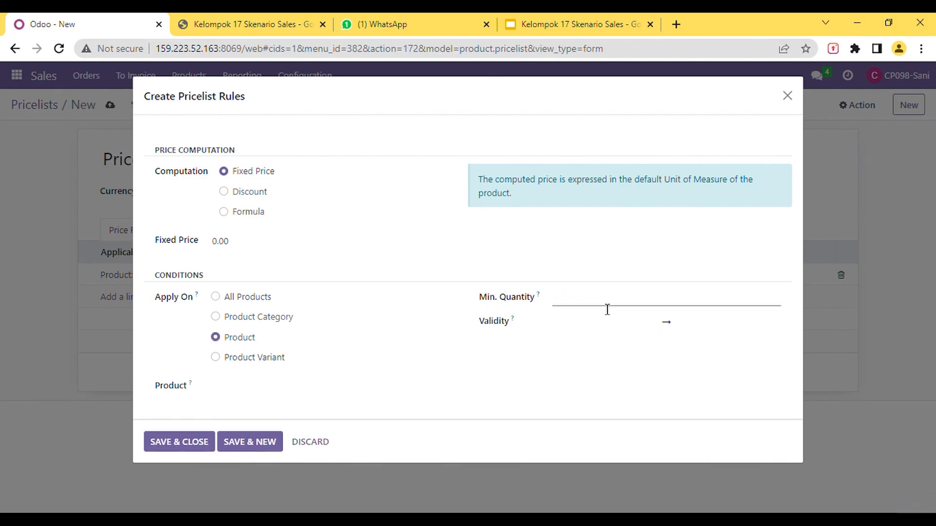
text(1)
click(593, 328)
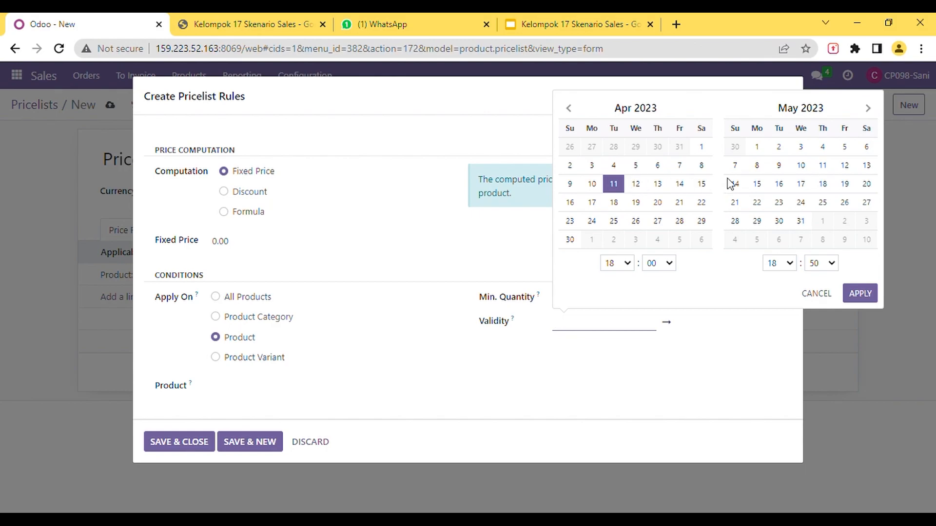
click(614, 183)
click(822, 165)
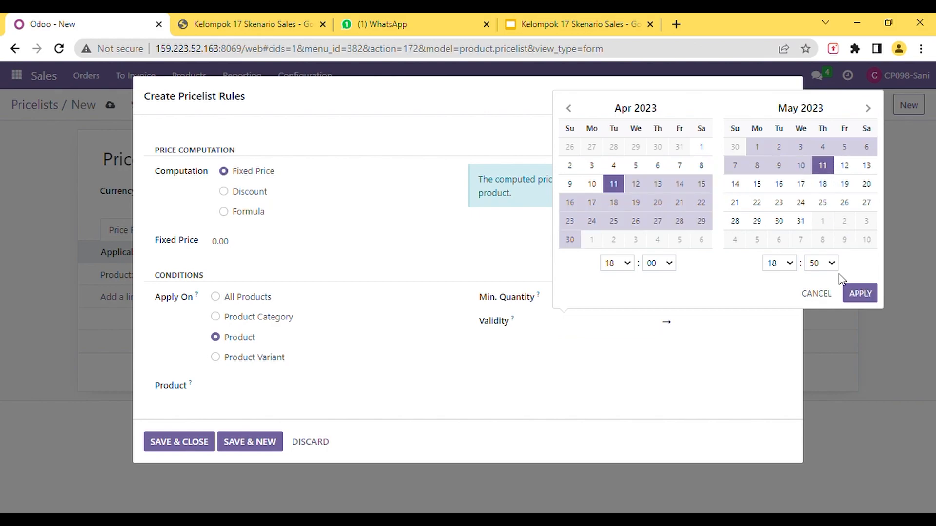
click(861, 294)
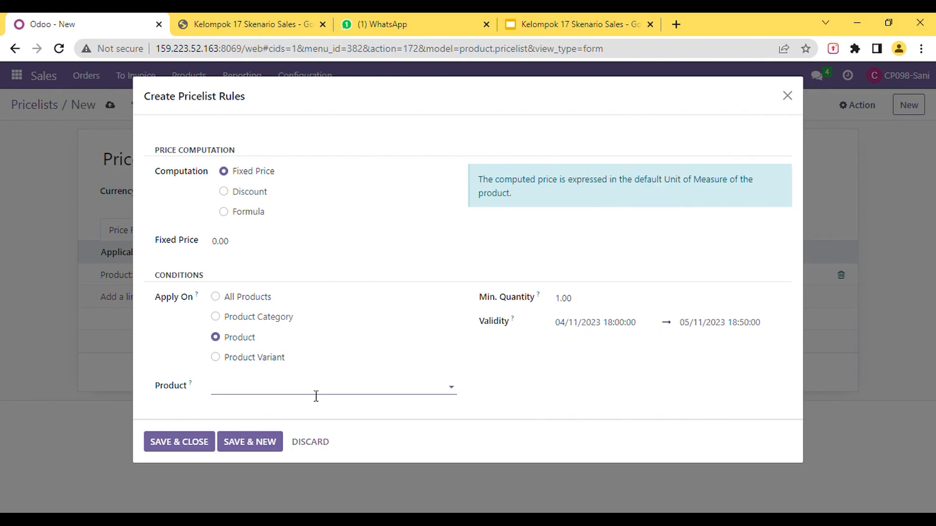
- Assign the product Lemari TV Dengan Ekstra Storage from the spreadsheet to the second rule, then save and close it
click(249, 27)
click(220, 277)
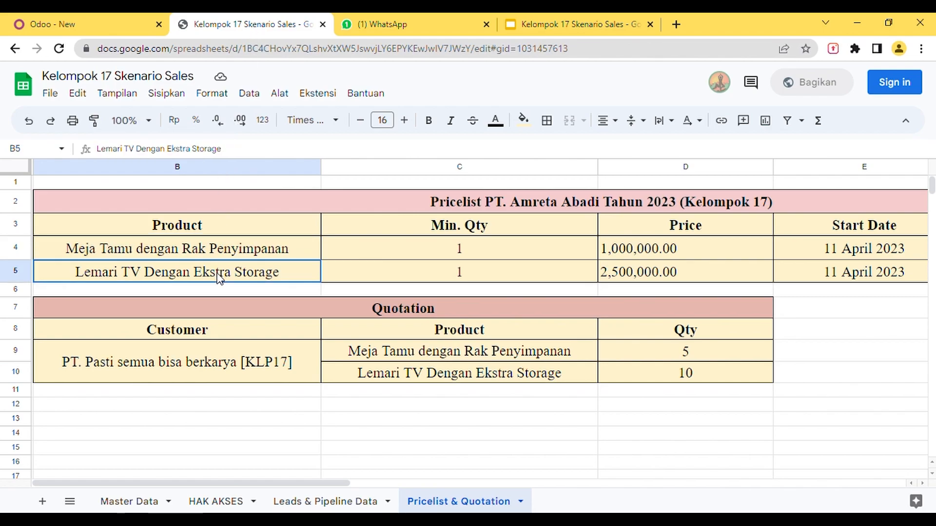
drag(253, 151, 103, 153)
key(ctrl+c)
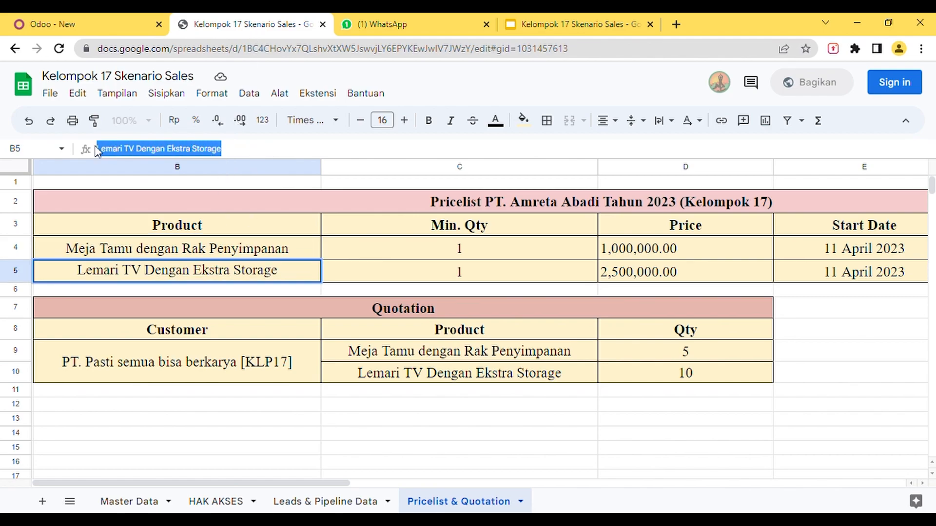
click(89, 22)
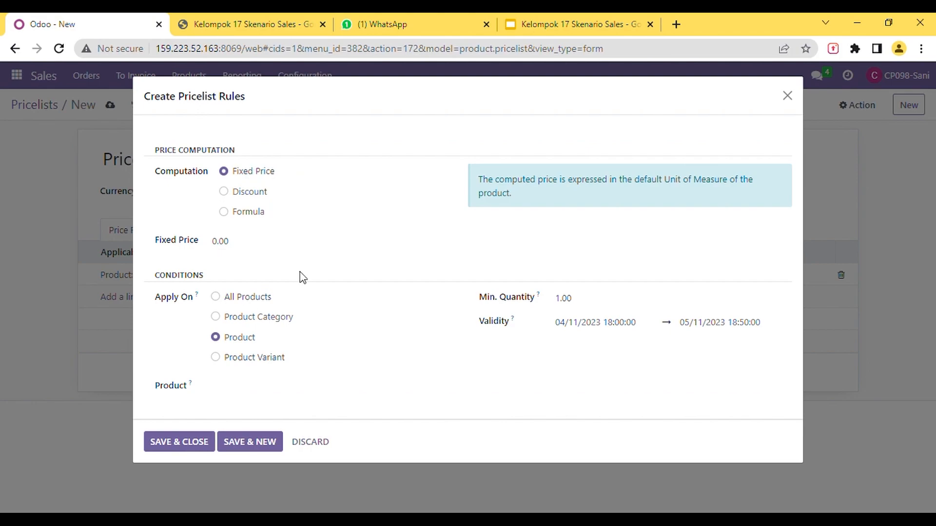
click(234, 390)
key(ctrl+v)
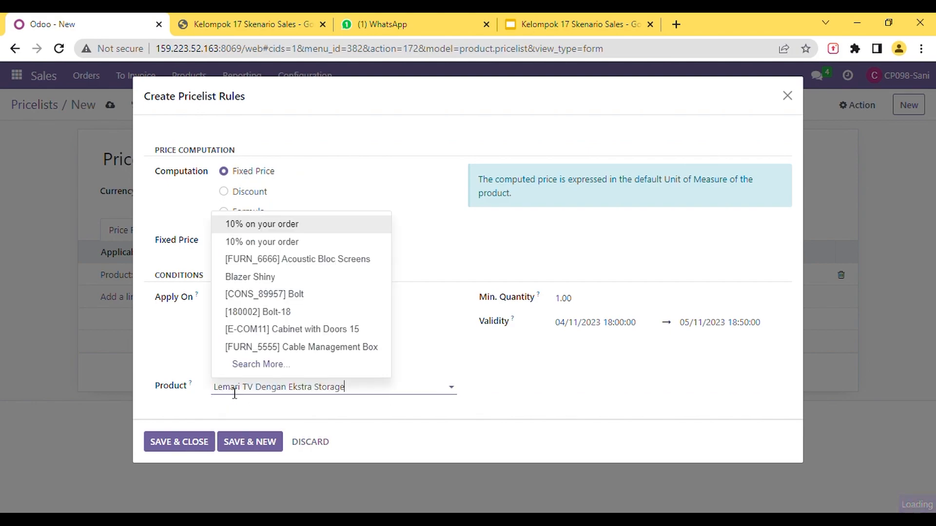
click(278, 412)
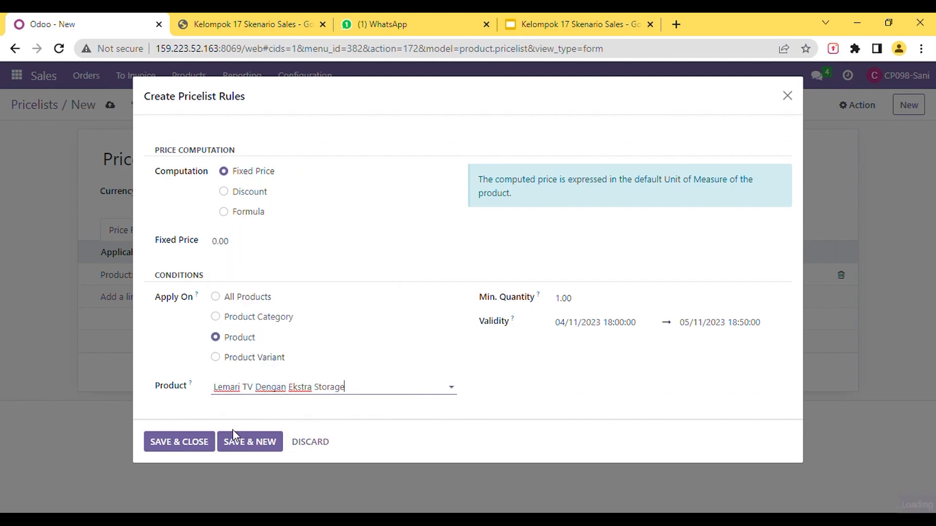
click(186, 452)
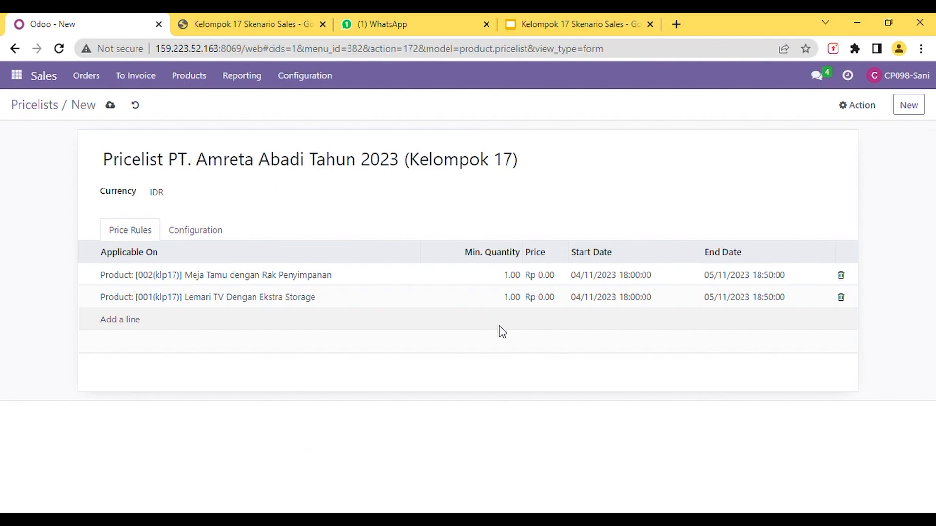
- Create a new quotation for the customer PT. Pasti semua bisa berkarya [KLP17], as listed in the scenario spreadsheet
click(91, 79)
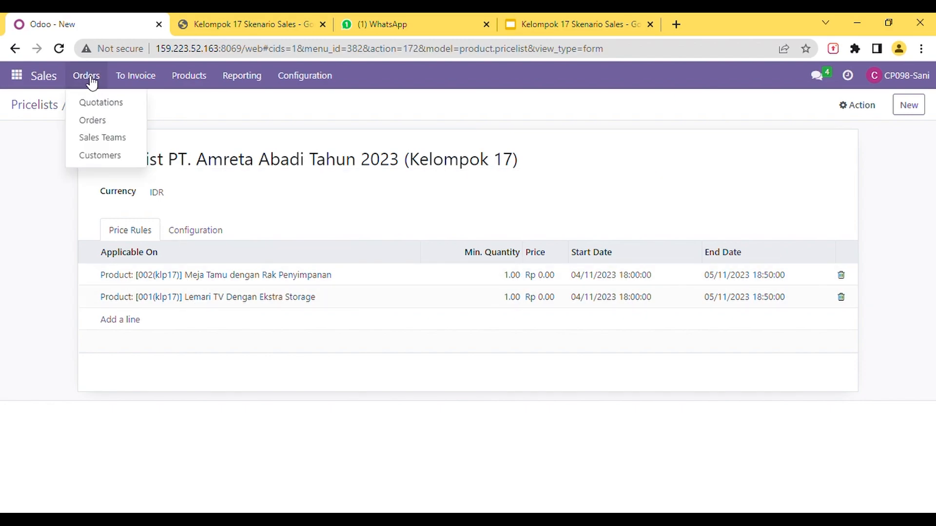
click(110, 106)
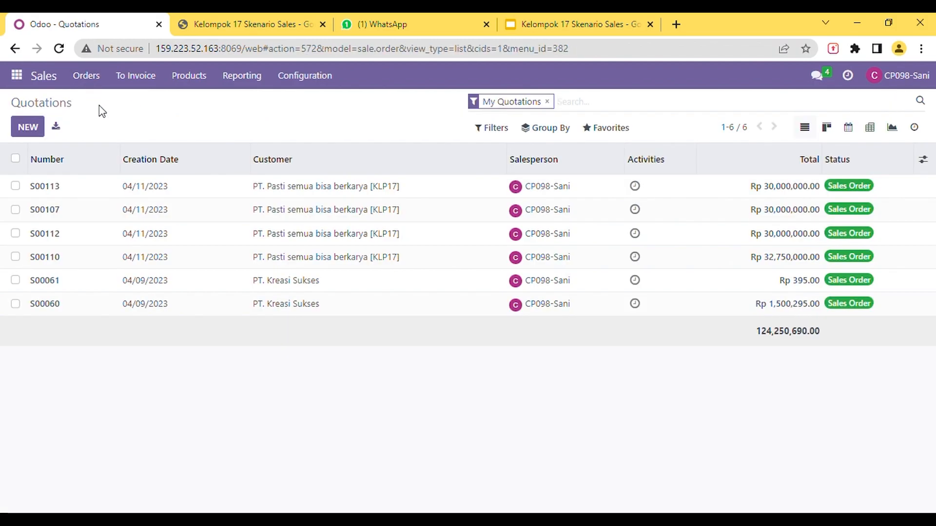
click(29, 128)
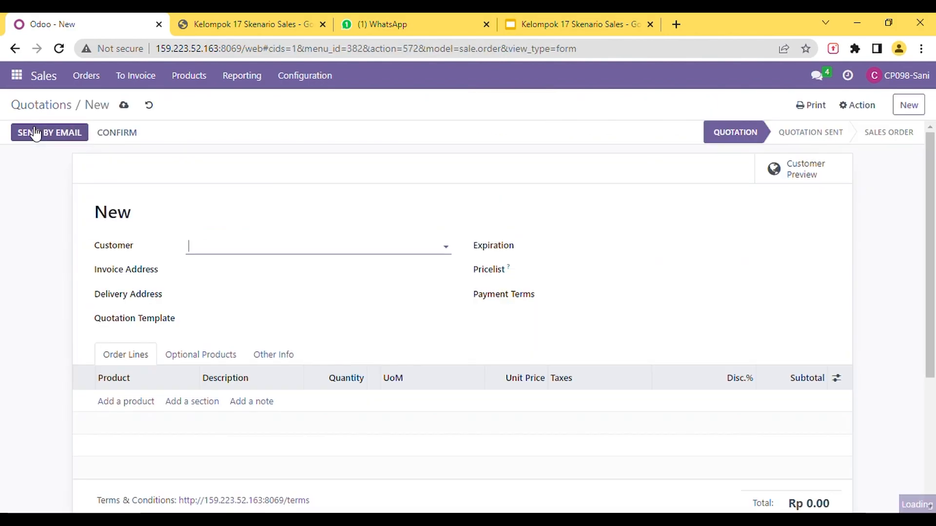
click(239, 29)
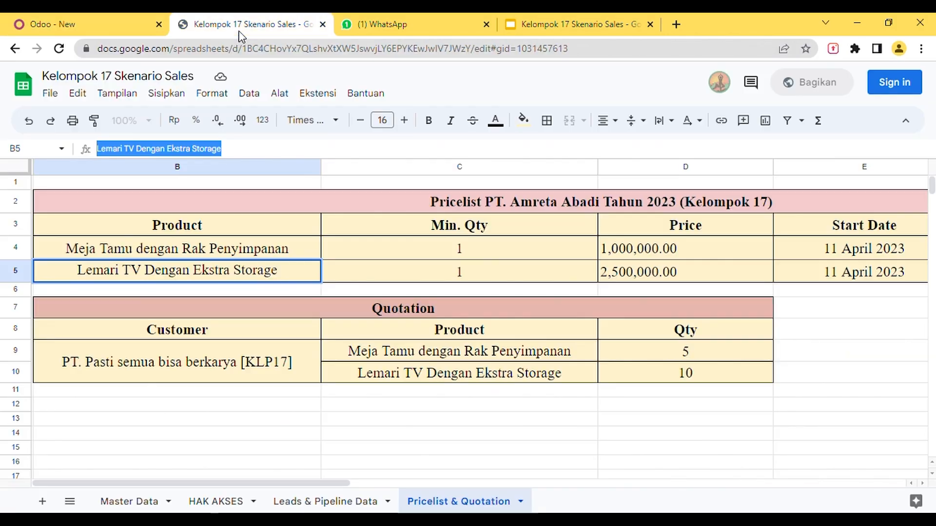
click(194, 348)
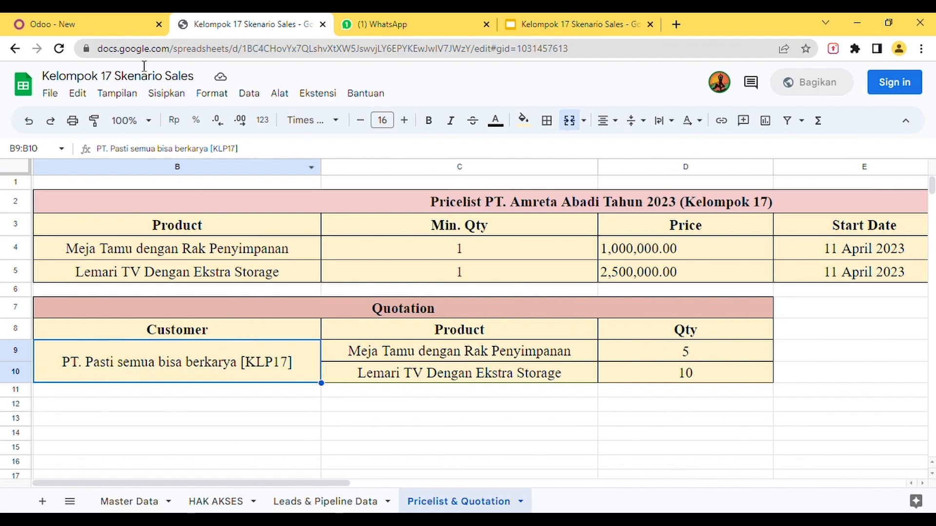
click(105, 25)
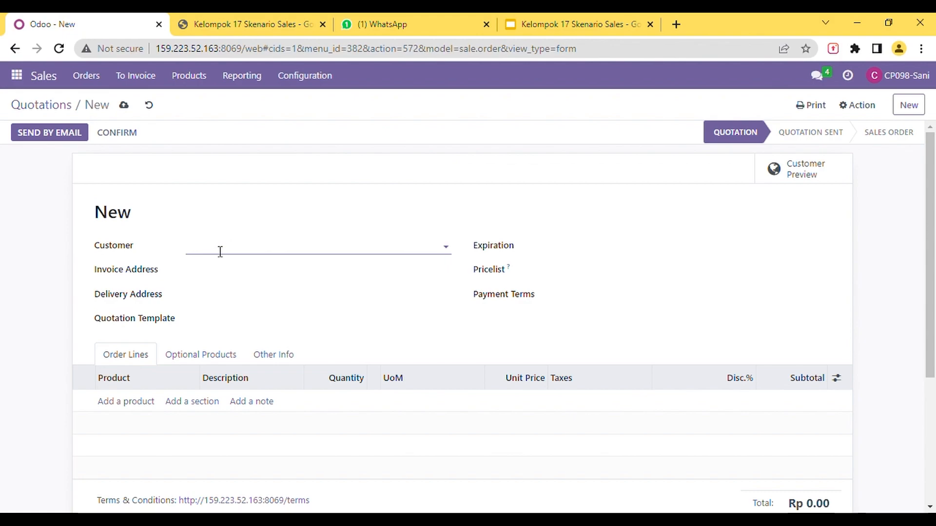
text(pasti)
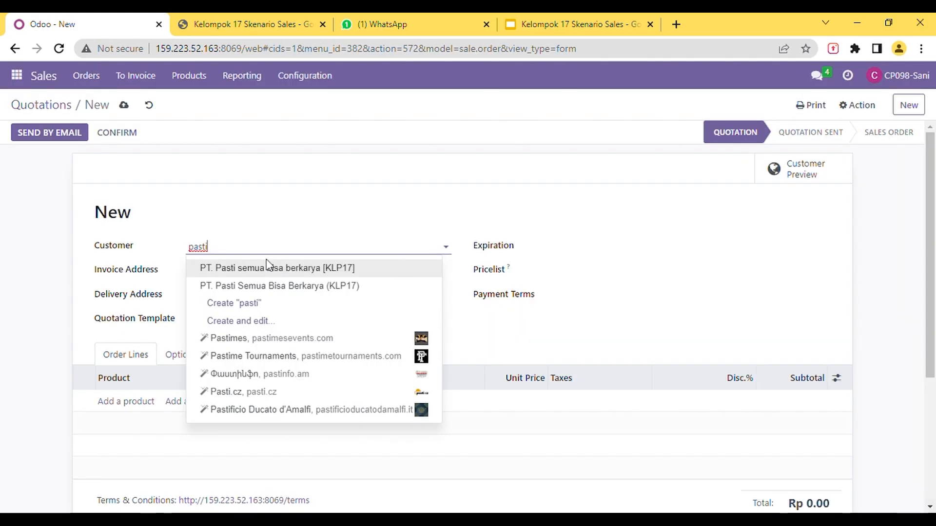
click(275, 273)
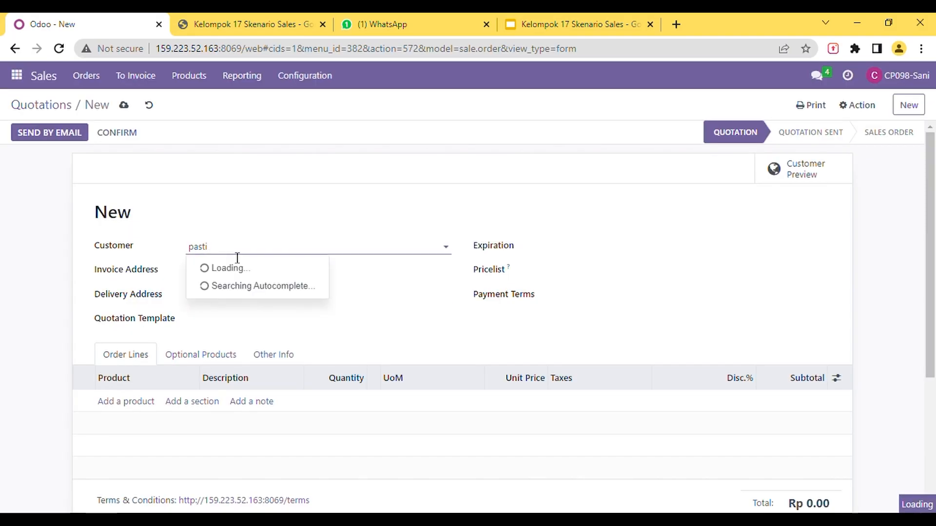
key(Return)
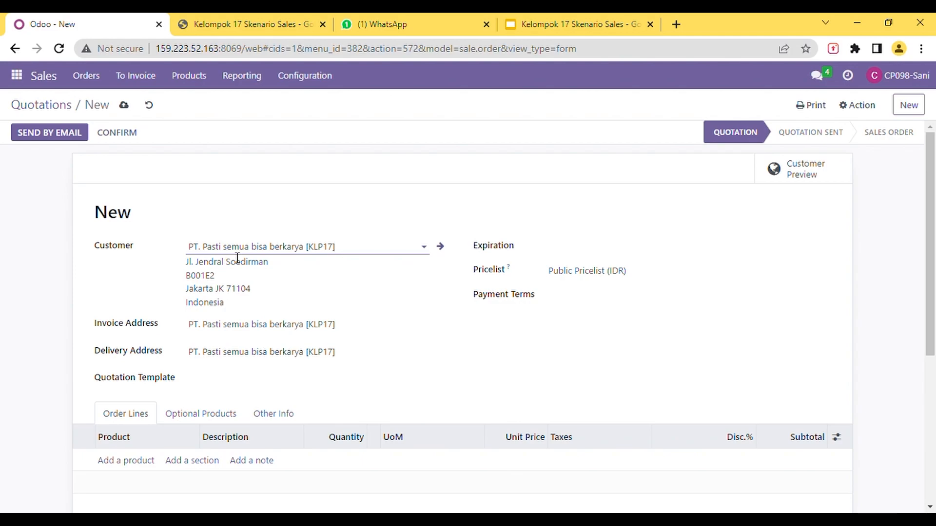
- Add an order line for Meja Tamu dengan Rak Penyimpanan, copied from the spreadsheet, with quantity 5
click(129, 462)
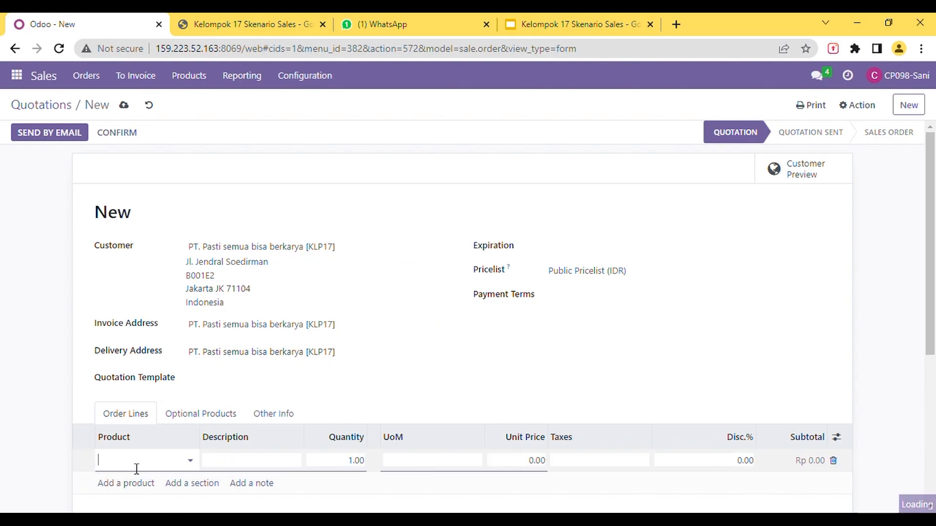
click(268, 25)
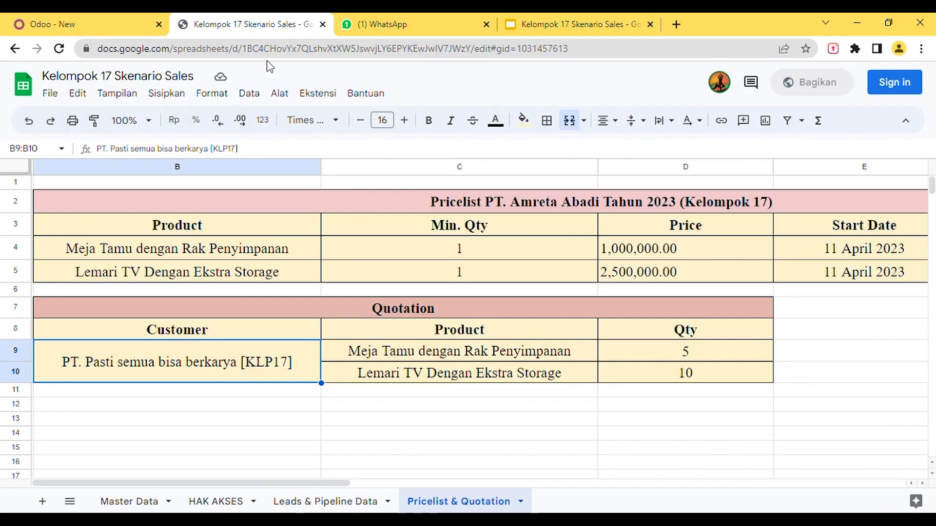
click(416, 356)
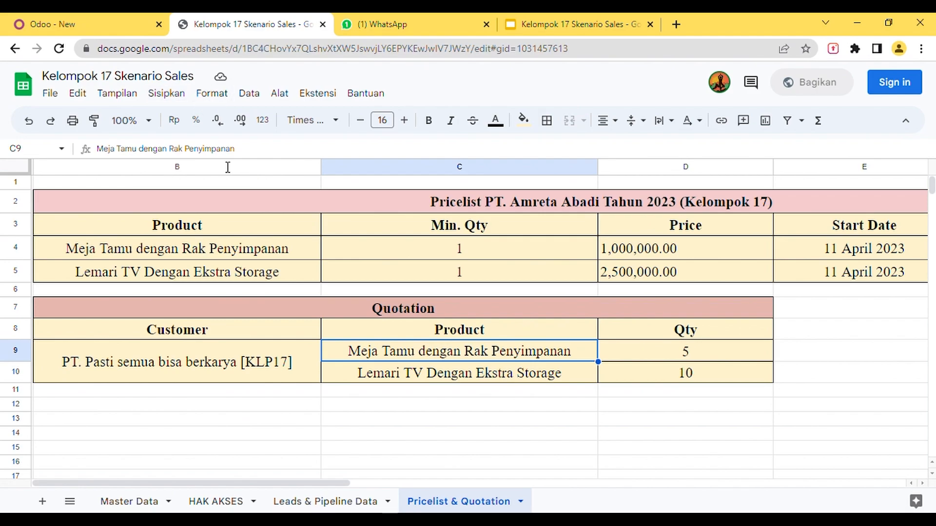
drag(246, 156, 72, 142)
key(ctrl+c)
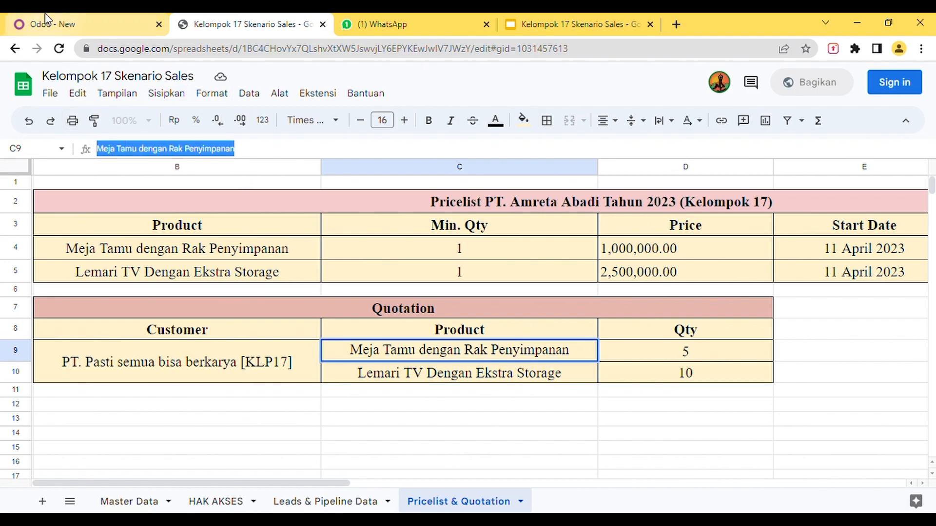
click(64, 24)
click(130, 459)
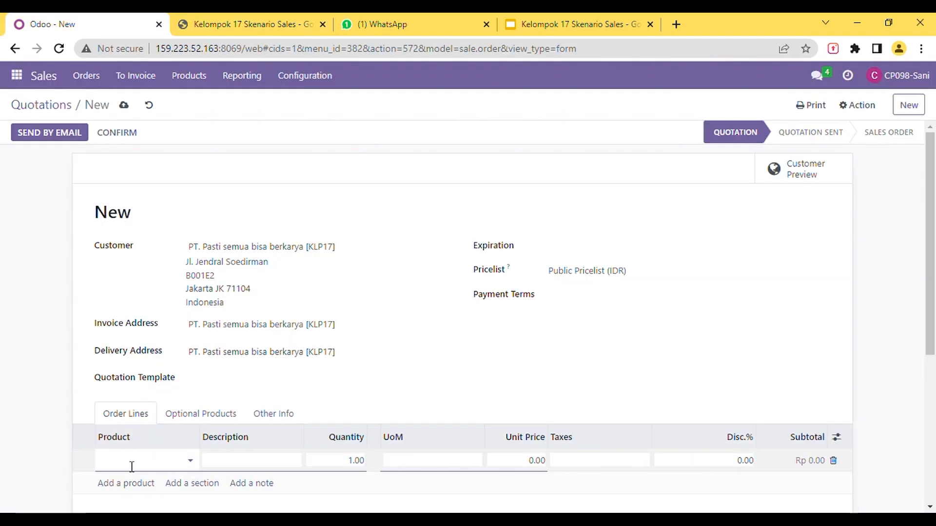
key(ctrl+v)
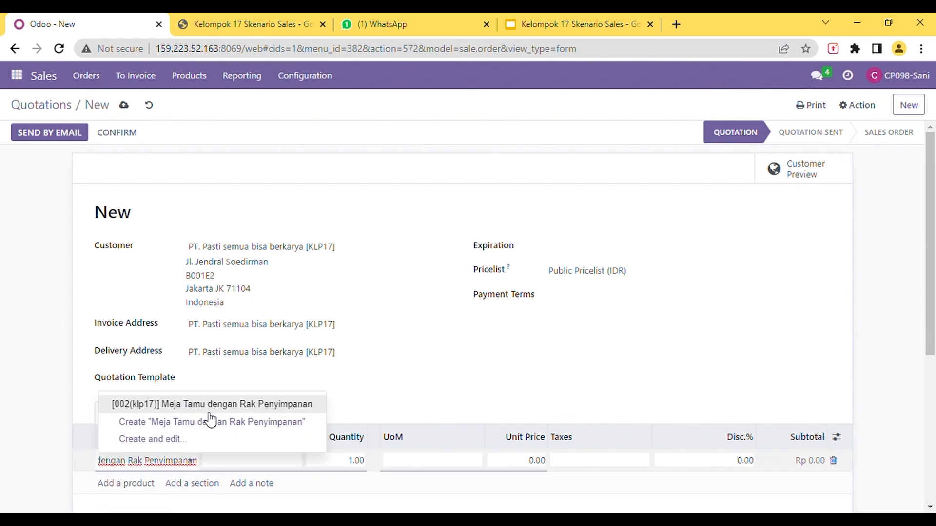
click(211, 416)
scroll(341, 414, down, 1)
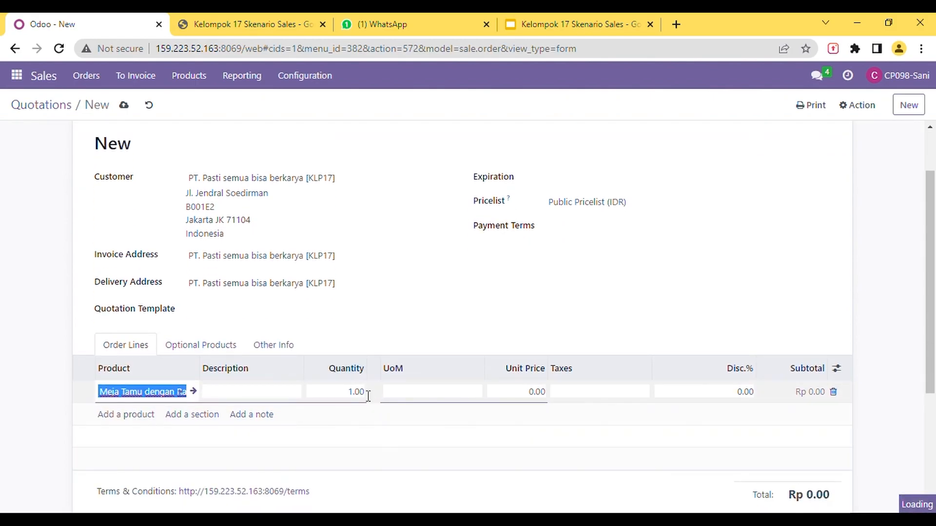
click(368, 395)
key(BackSpace)
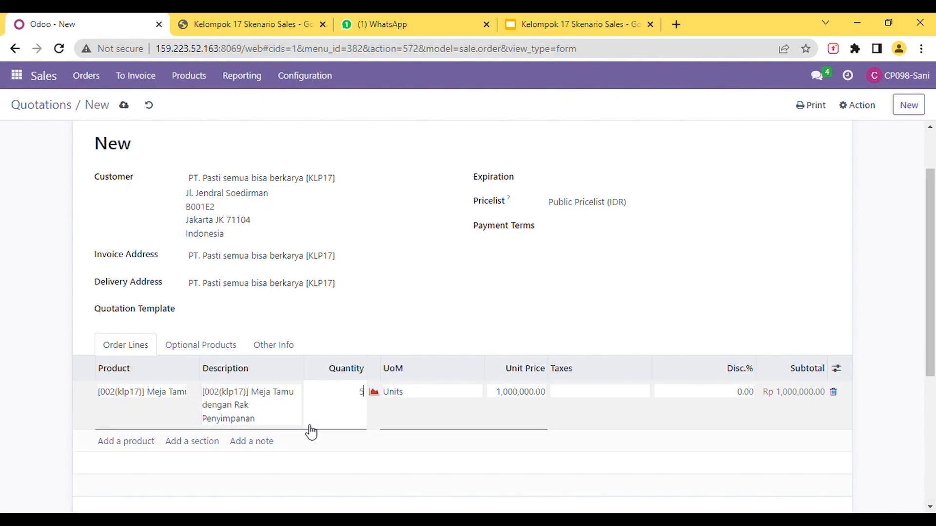
- Add a second order line for Lemari TV Dengan Ekstra Storage, copied from the spreadsheet, with quantity 10
click(262, 22)
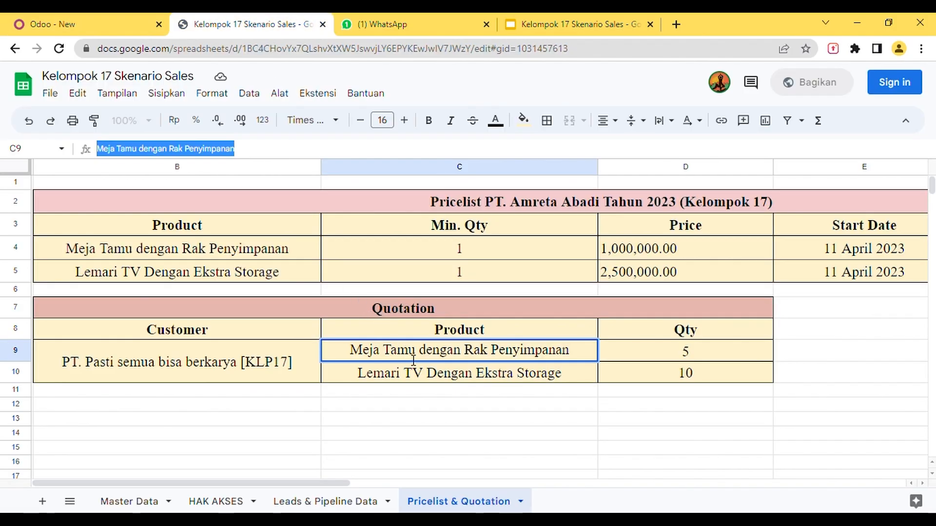
click(429, 383)
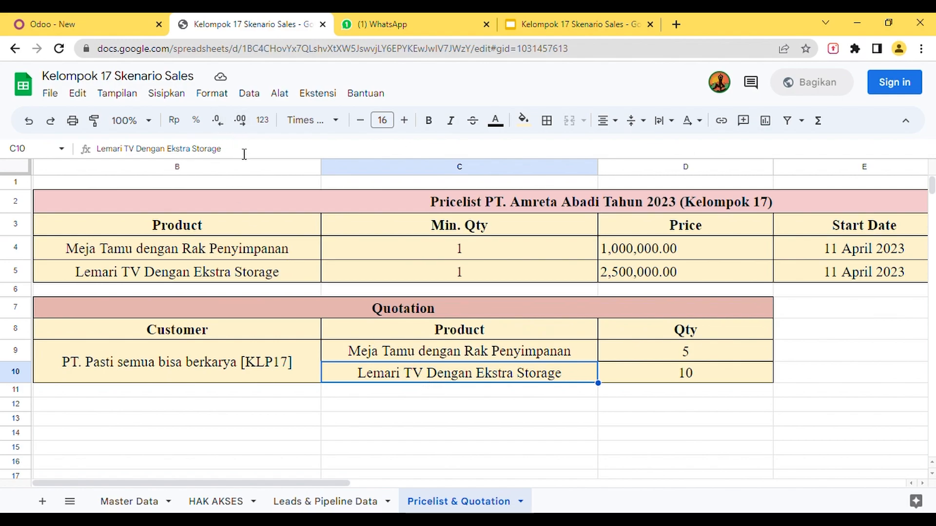
drag(240, 152, 69, 151)
key(ctrl+c)
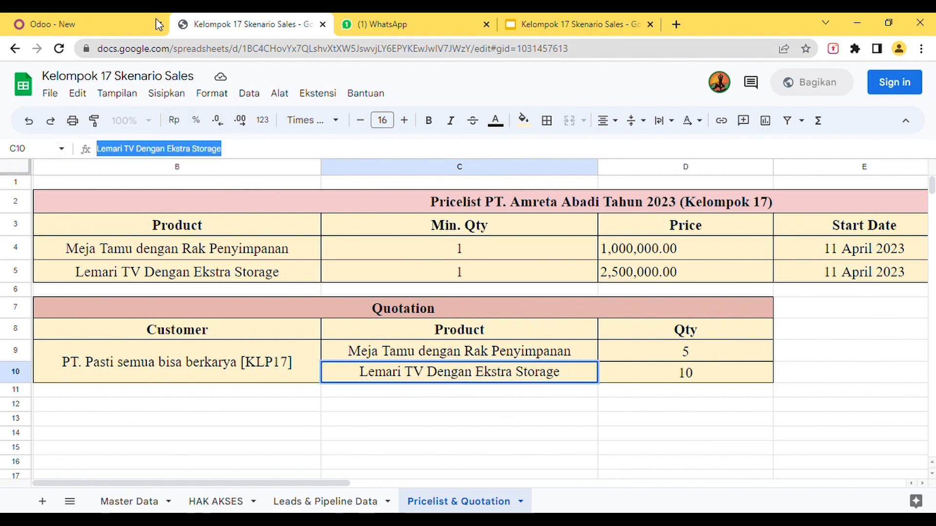
click(100, 21)
scroll(256, 381, down, 2)
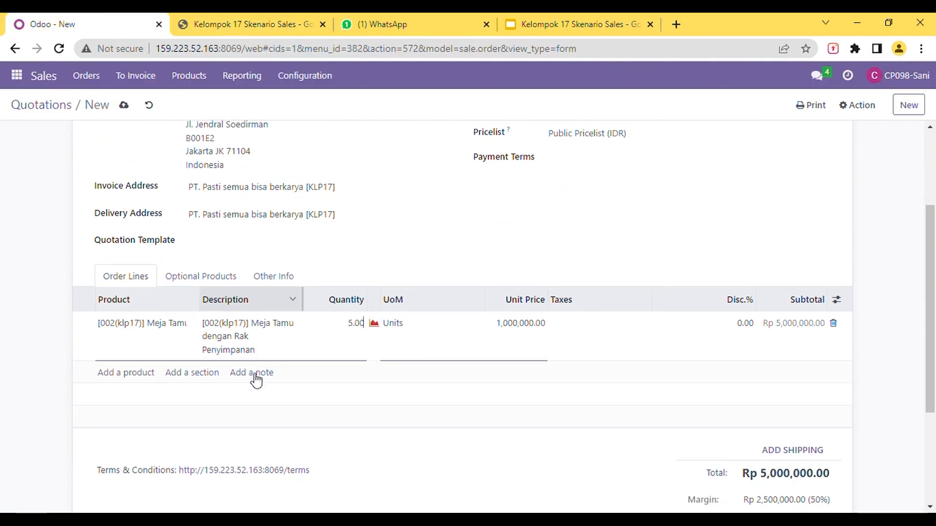
click(134, 377)
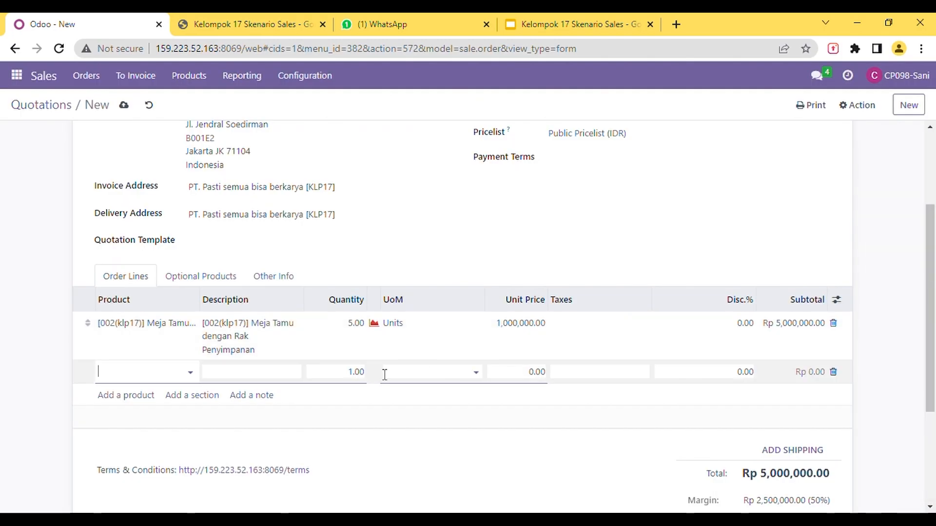
key(ctrl+v)
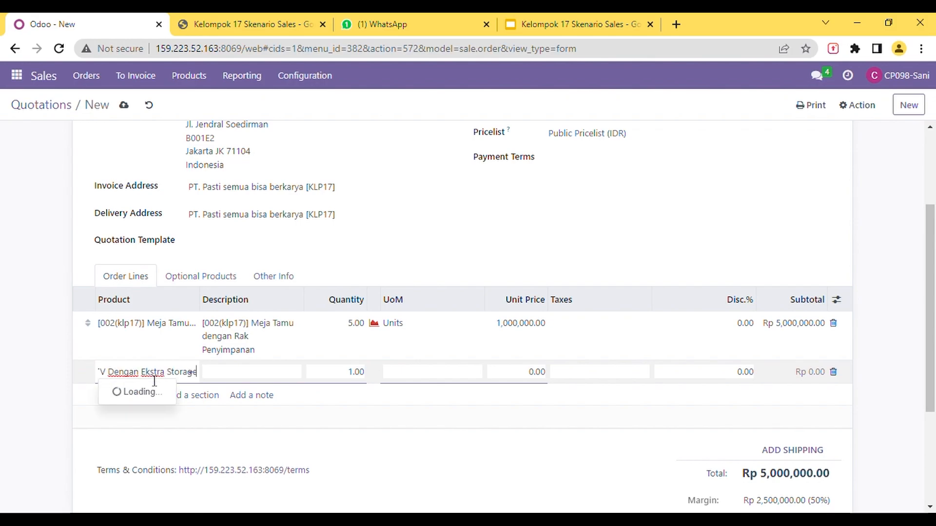
click(159, 398)
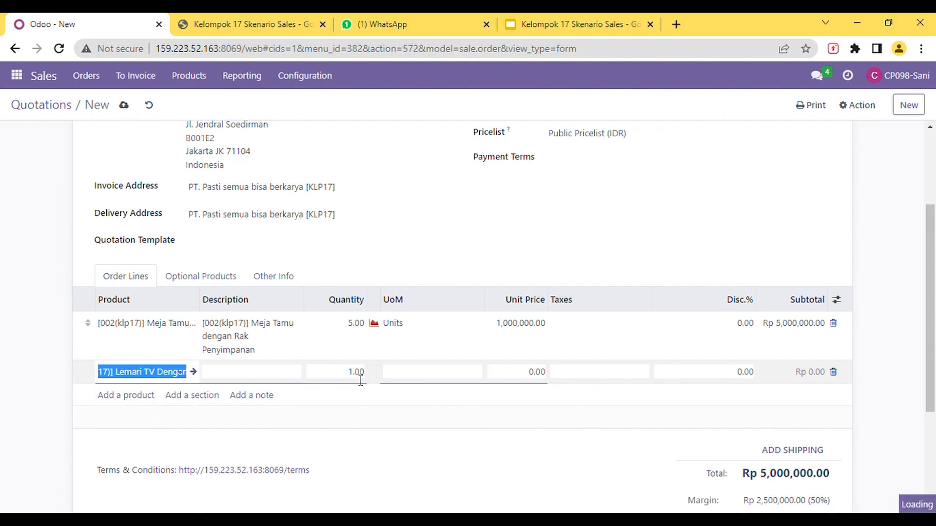
click(370, 379)
text(10)
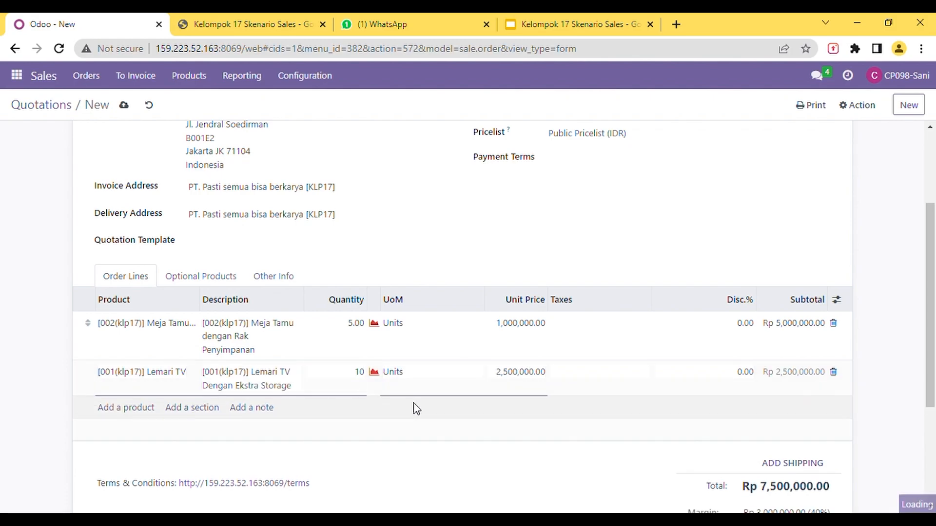
- Confirm the quotation and email the order confirmation with its PDF attachment to the customer
scroll(431, 352, up, 3)
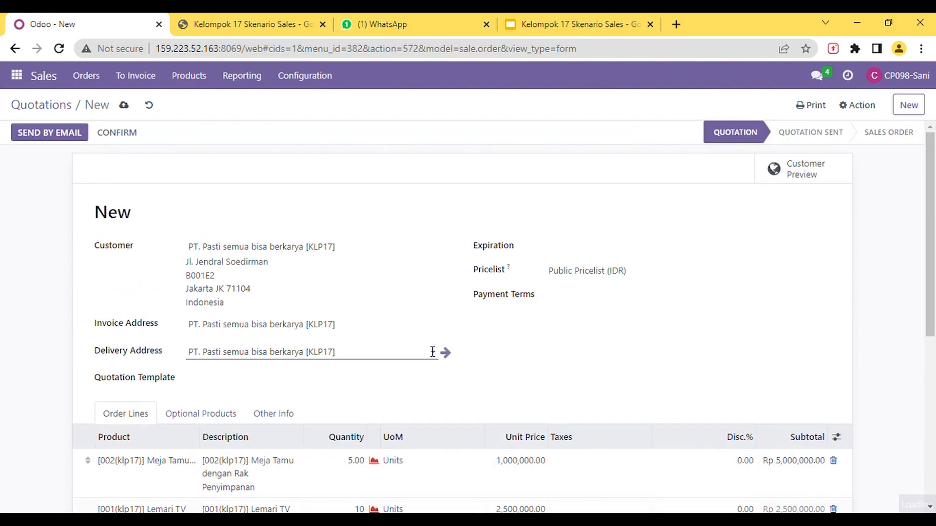
click(108, 133)
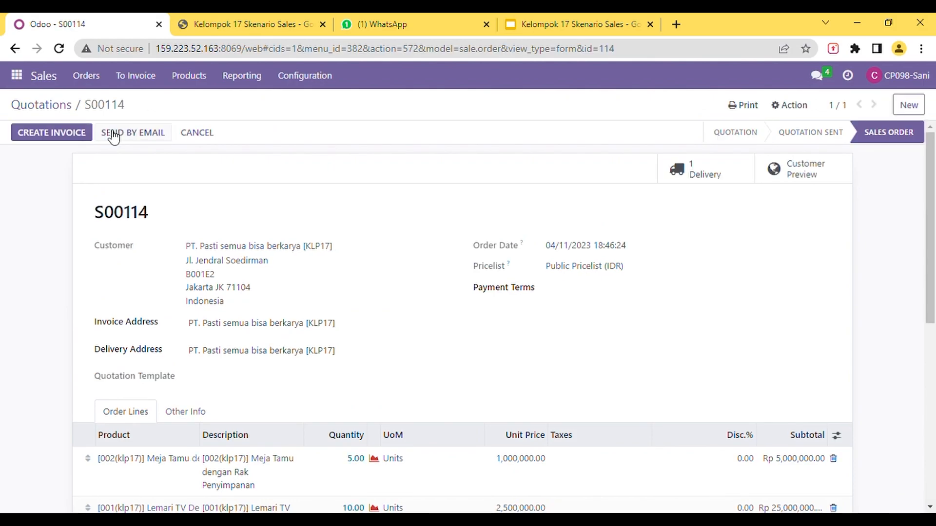
click(146, 138)
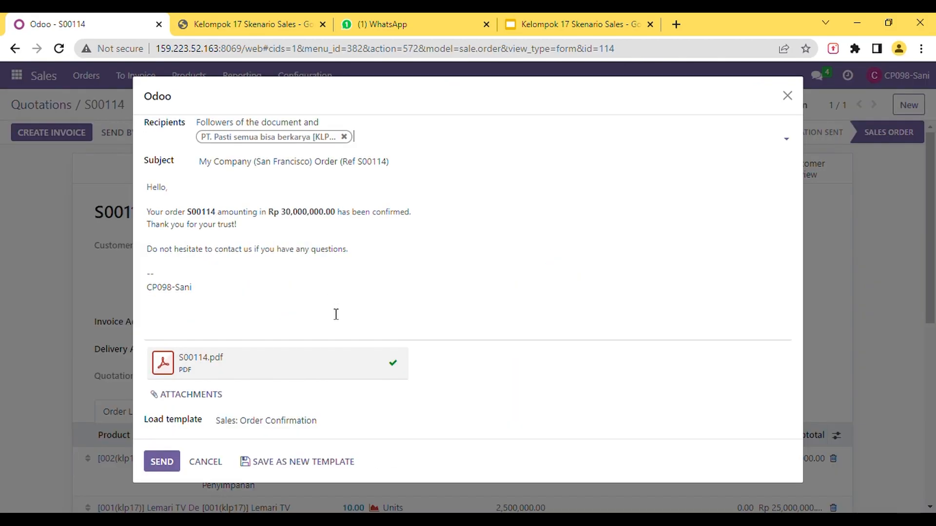
click(163, 458)
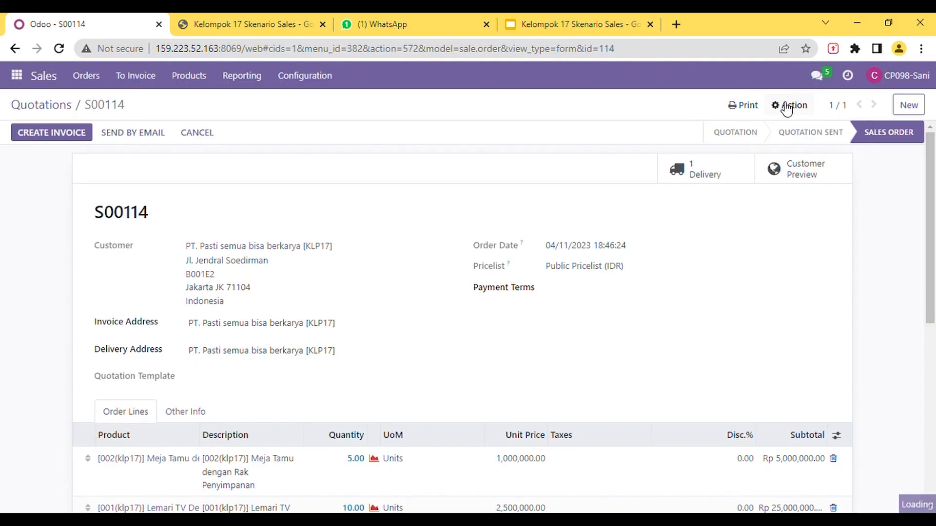
- Send the open direct-message contact in Discuss the text "Hallo pak, tolong validate Quotation yang sudah dibuat, terimakasih"
click(30, 77)
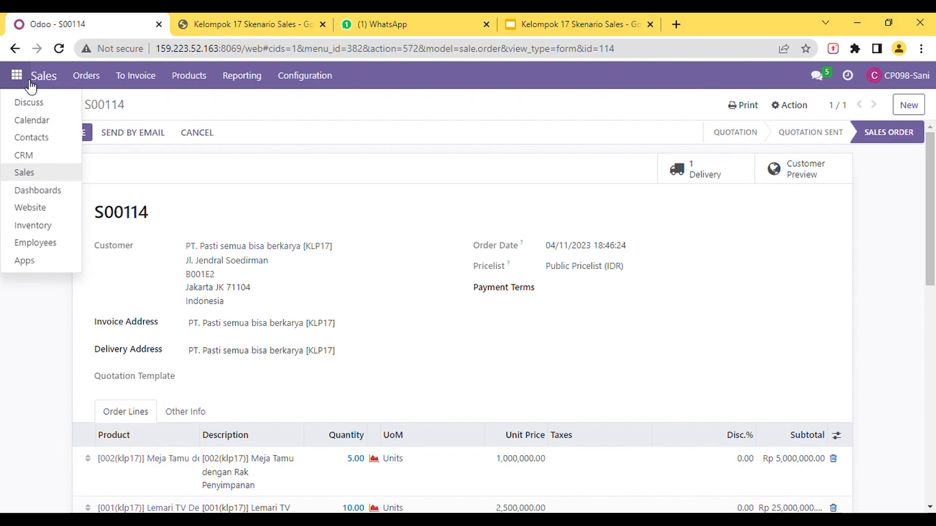
click(33, 103)
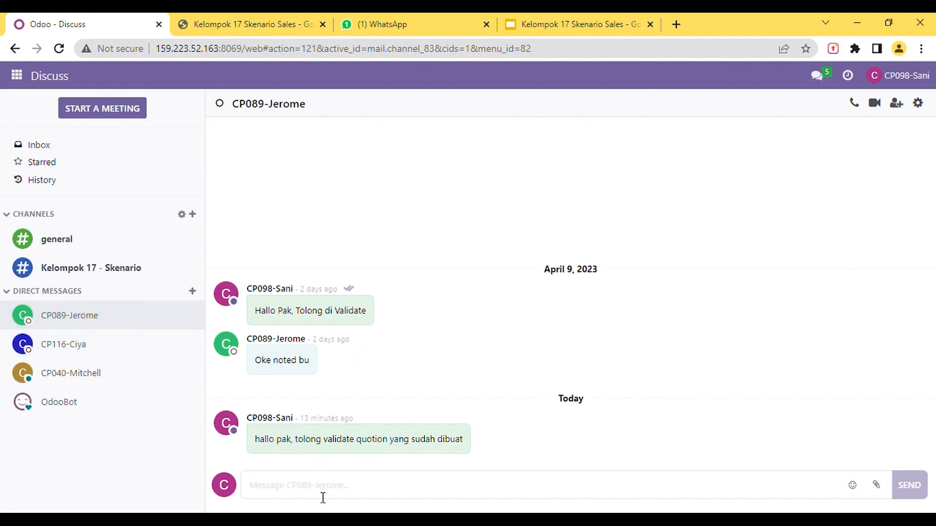
text(Hallo p)
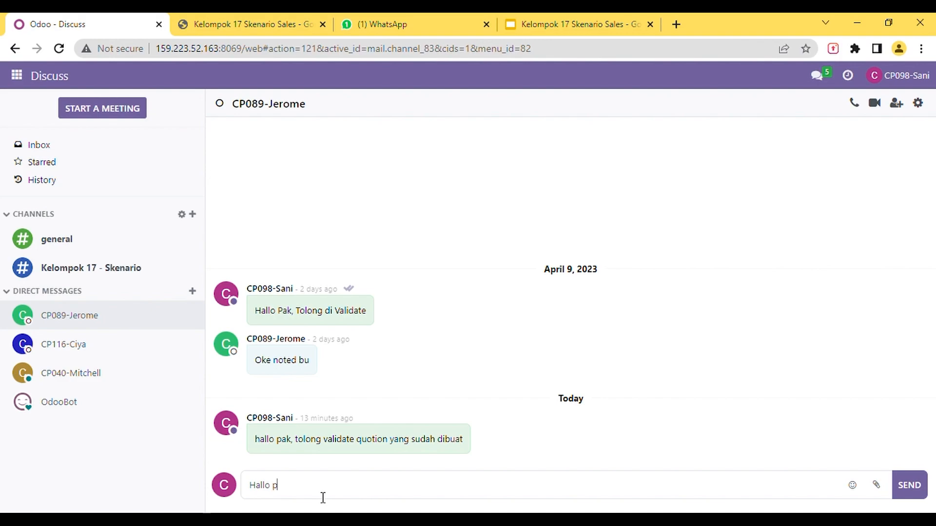
text(, tolong validate Quotatiom)
key(BackSpace)
text(n)
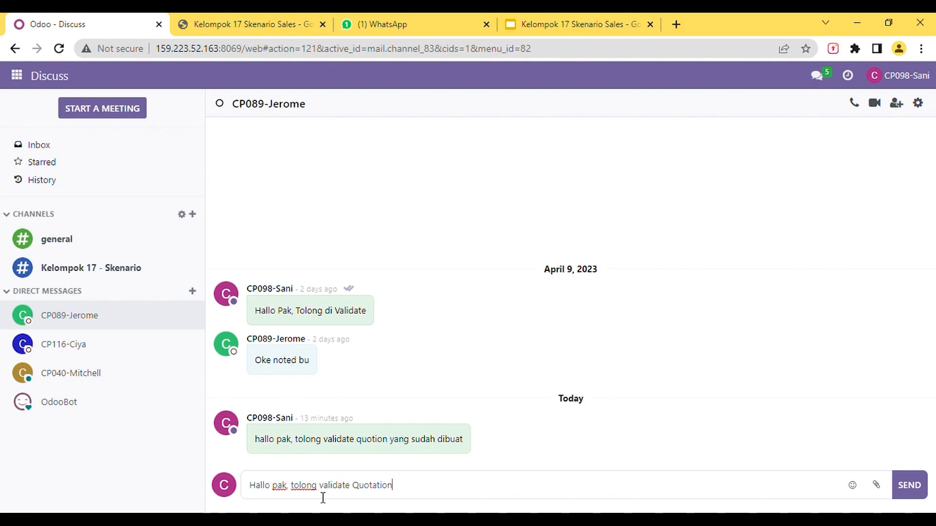
text( yang sudah dibuat, terimakasih)
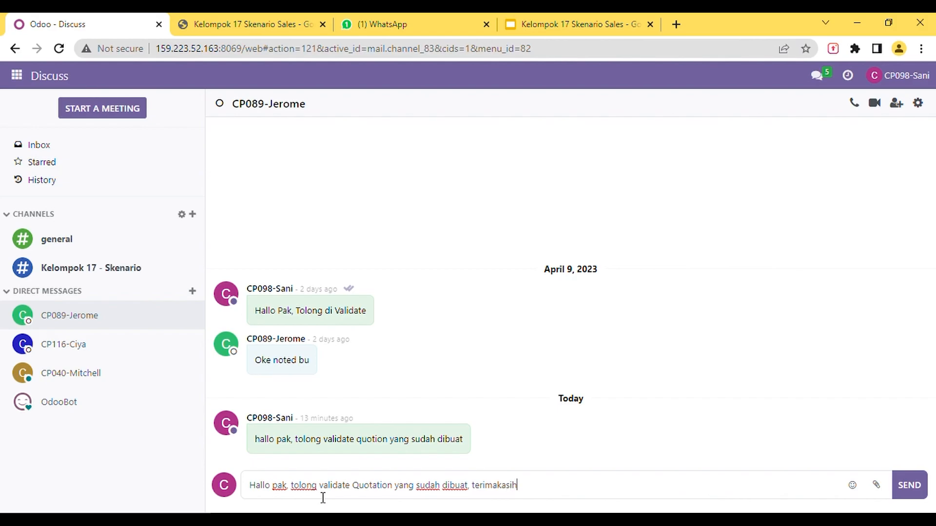
key(Return)
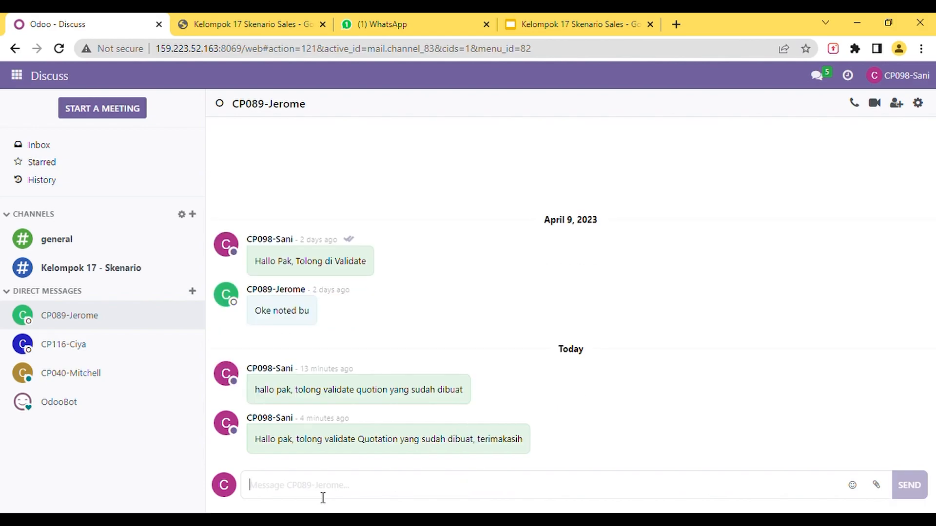
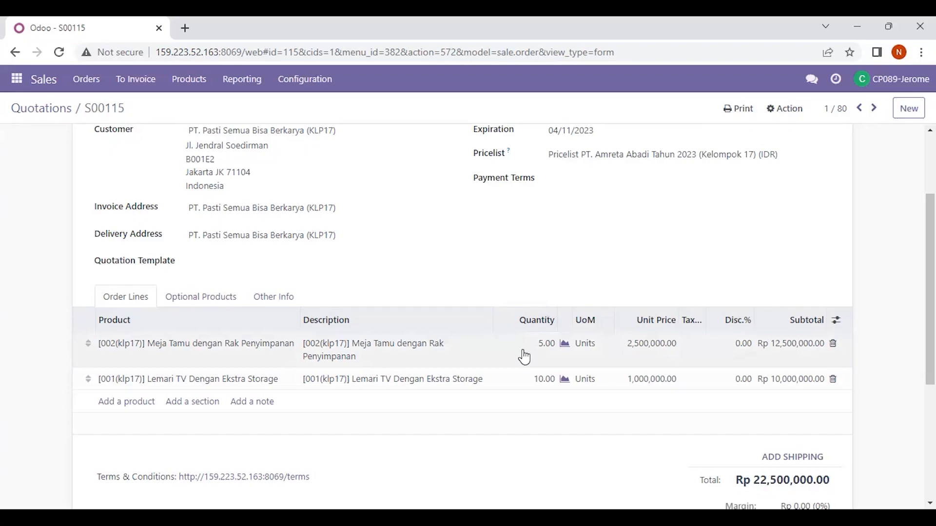
- Review the open quotation's customer, pricelist and two order lines, and confirm it as a sales order
scroll(524, 357, up, 2)
scroll(523, 355, down, 3)
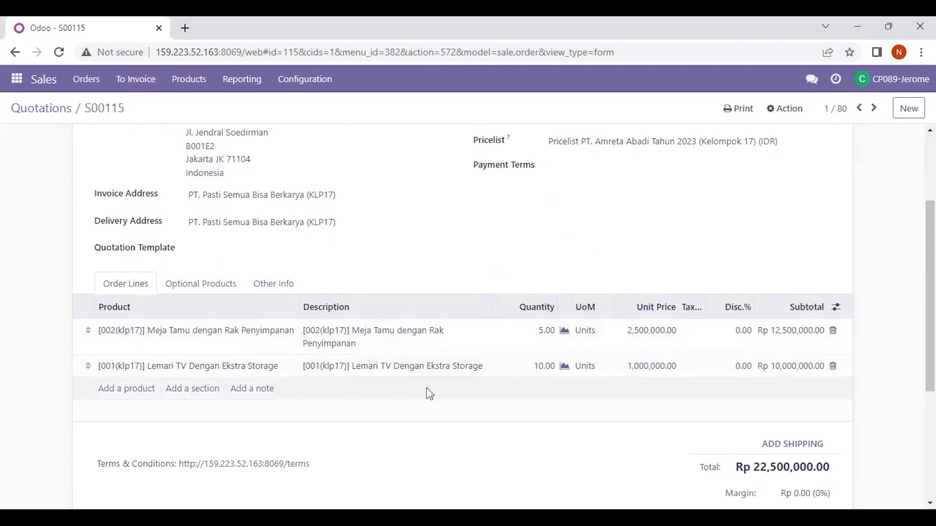
scroll(568, 363, up, 3)
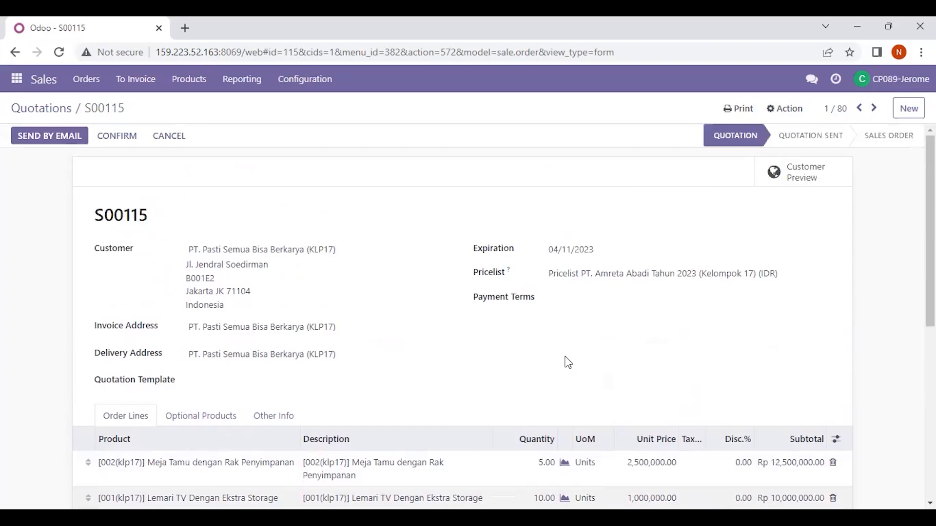
scroll(568, 363, down, 3)
scroll(568, 364, up, 3)
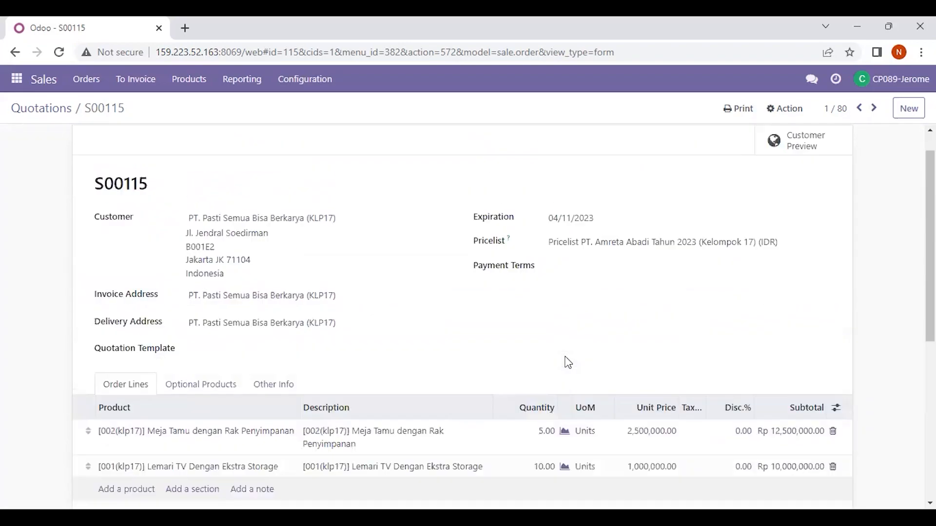
scroll(568, 363, down, 3)
scroll(568, 363, up, 3)
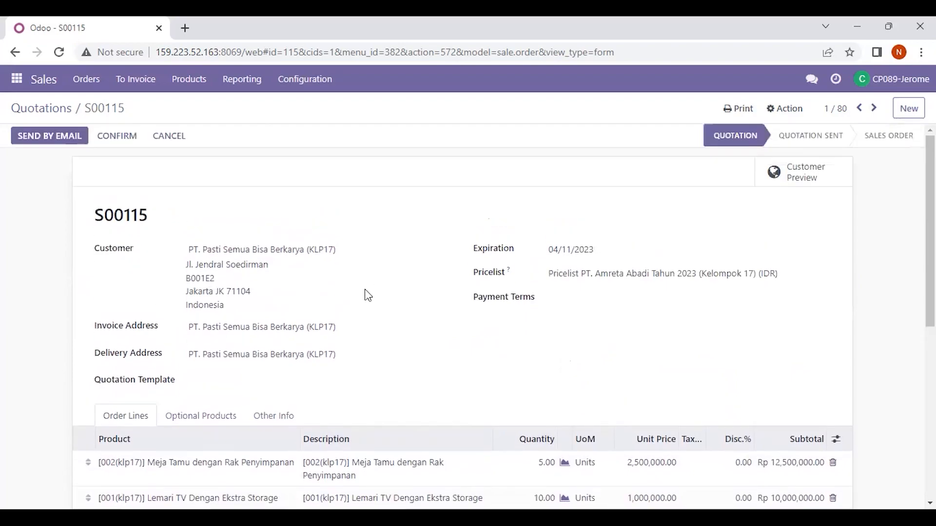
click(116, 141)
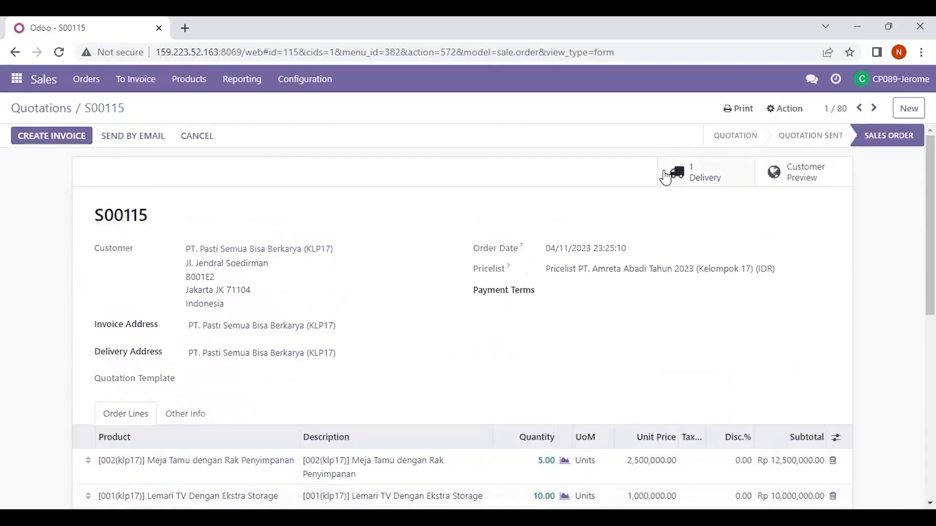
- Send the inventory manager a direct message in Discuss asking "tolong cek produk", addressed by first name and ending with the sales order's number
click(17, 83)
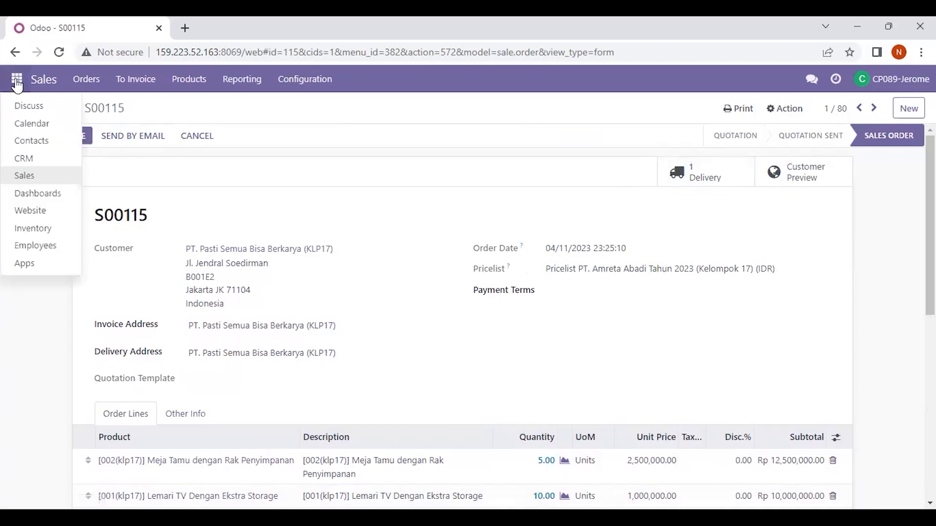
click(41, 106)
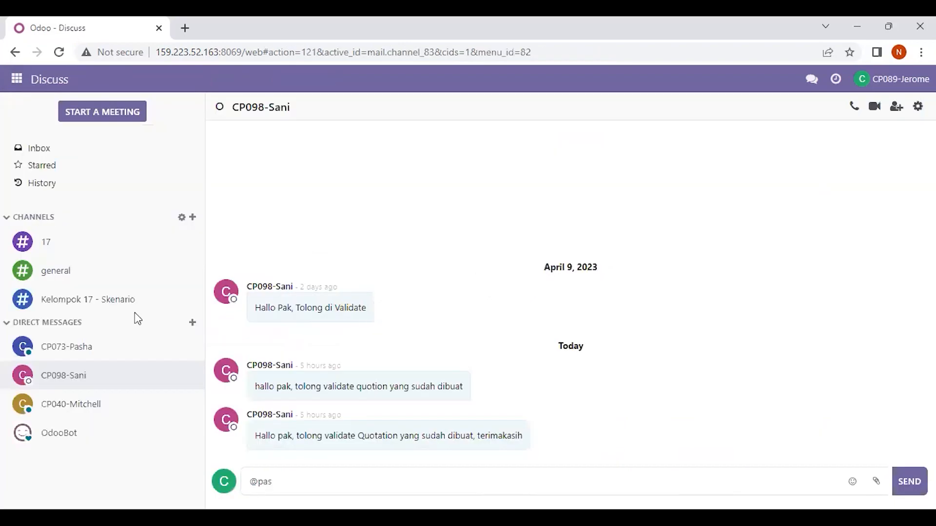
click(98, 348)
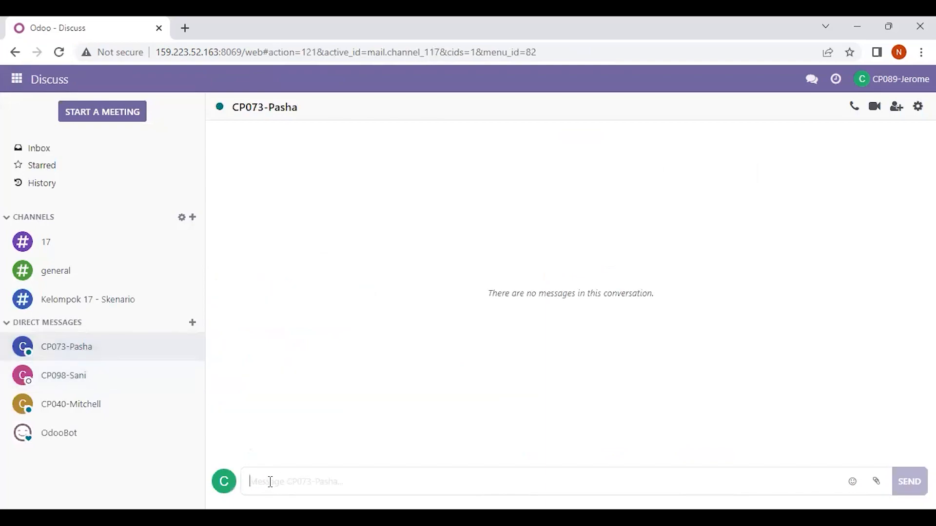
text(Pash)
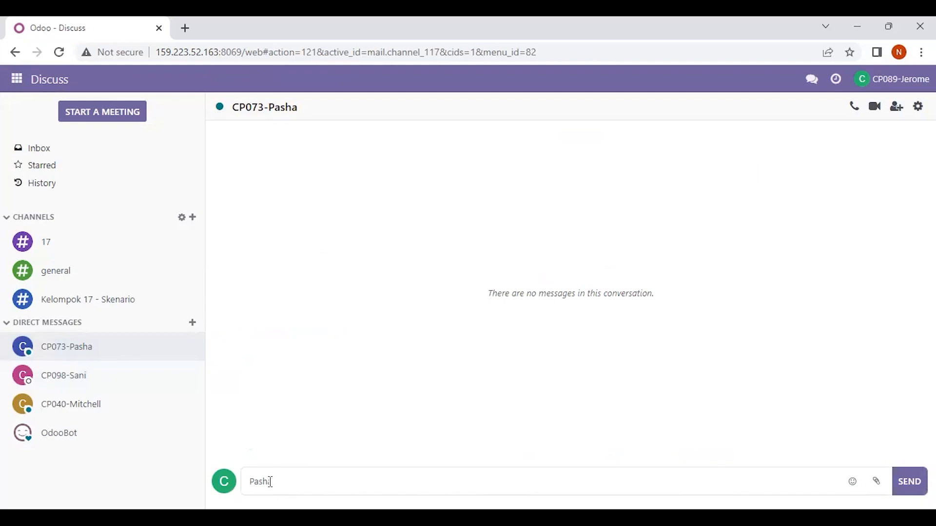
text(a tolong cek produk )
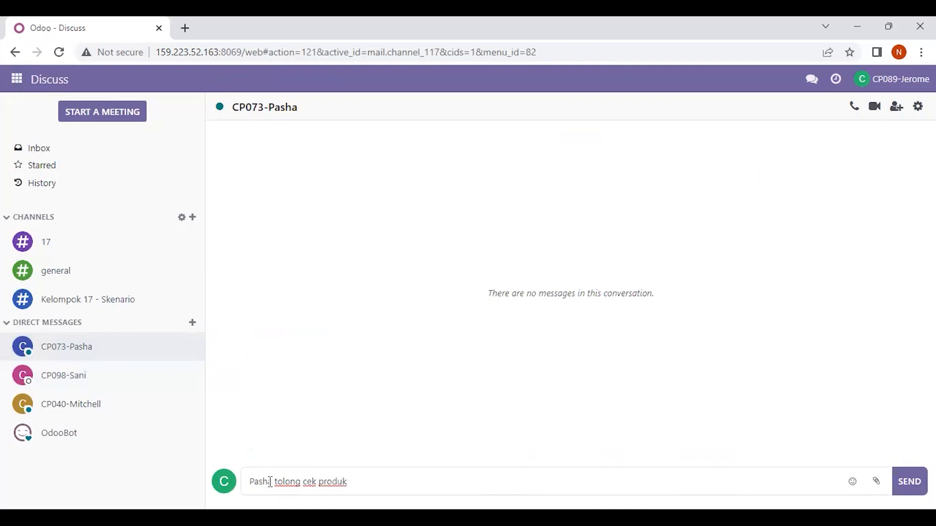
text(S00115)
key(Return)
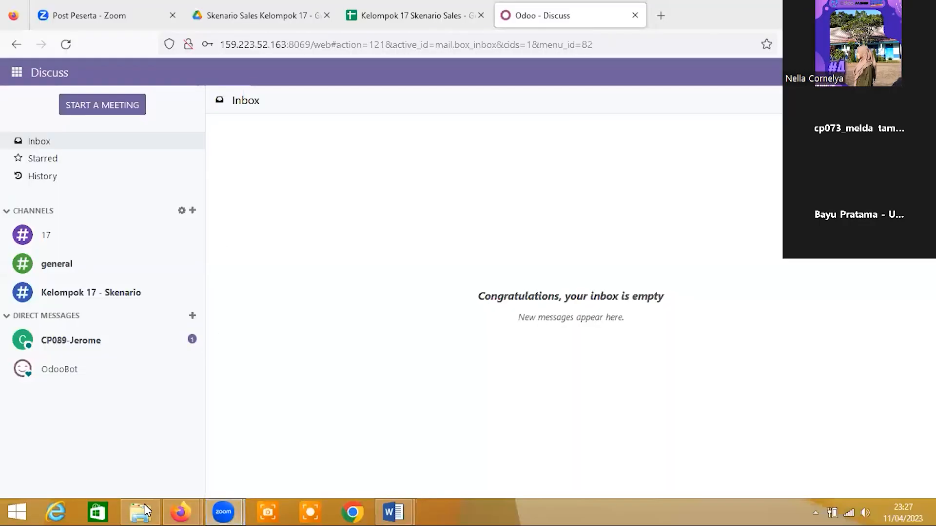
- In the inventory manager's session, read the sales manager's direct message and open YourCompany's Delivery Orders in Inventory
click(177, 504)
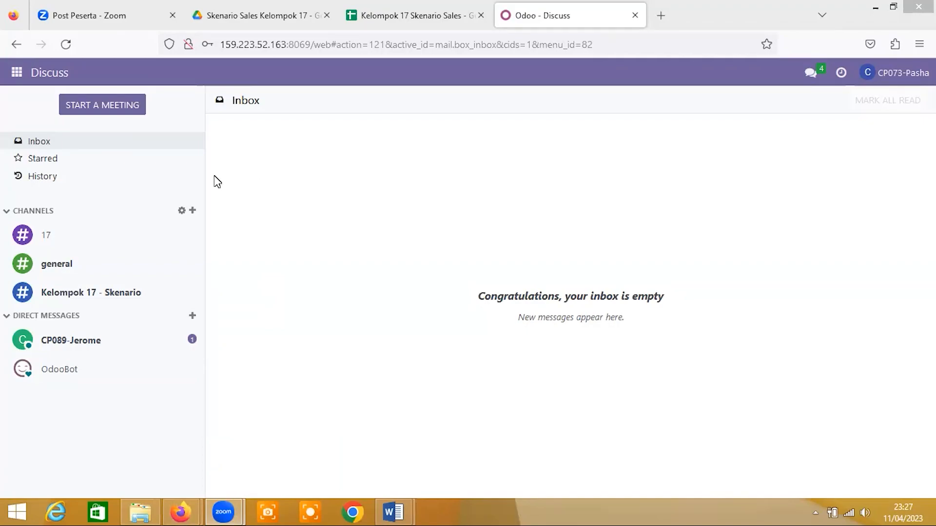
click(127, 350)
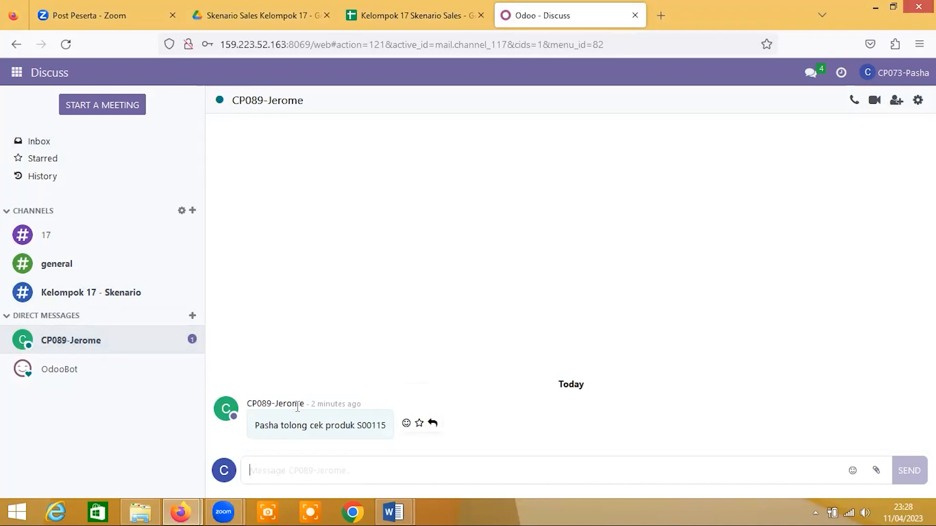
click(18, 73)
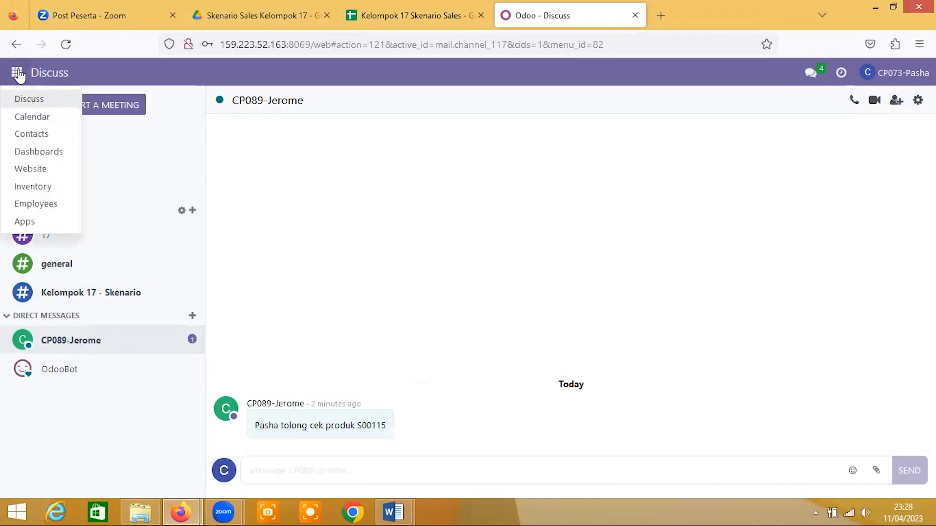
click(32, 187)
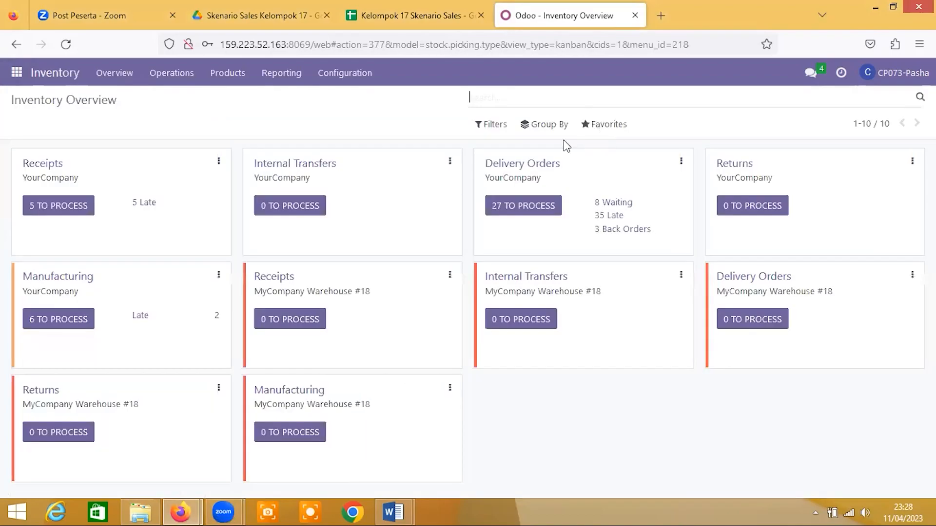
click(537, 164)
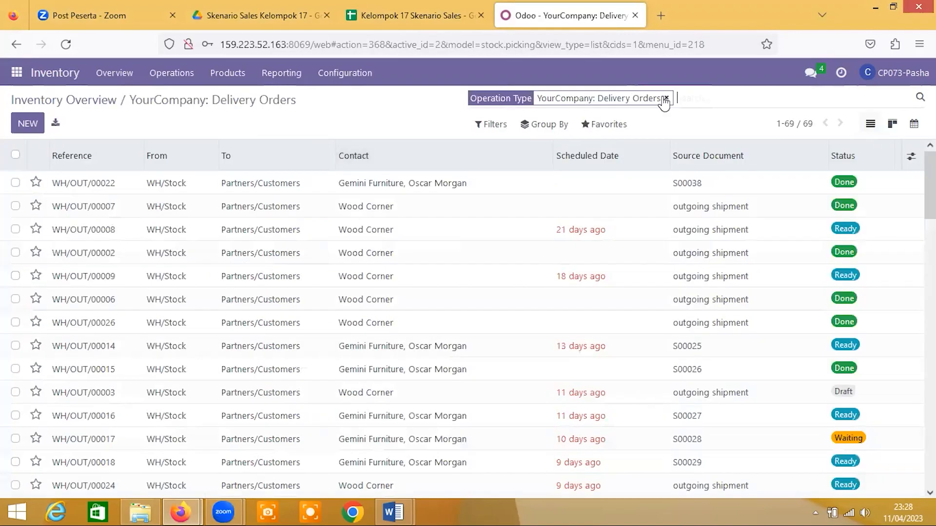
- Remove the operation type filter, search the transfers for the requested sales order number, and open the matching delivery
click(666, 98)
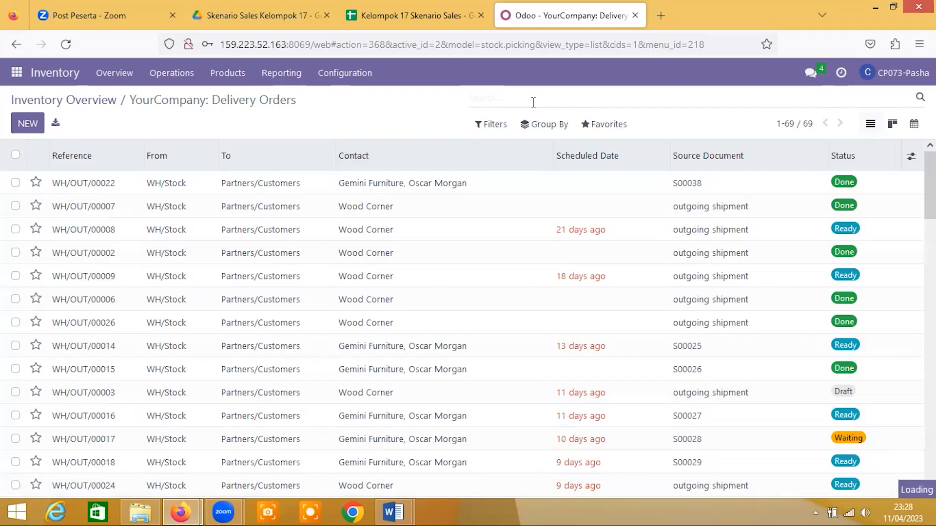
text(s)
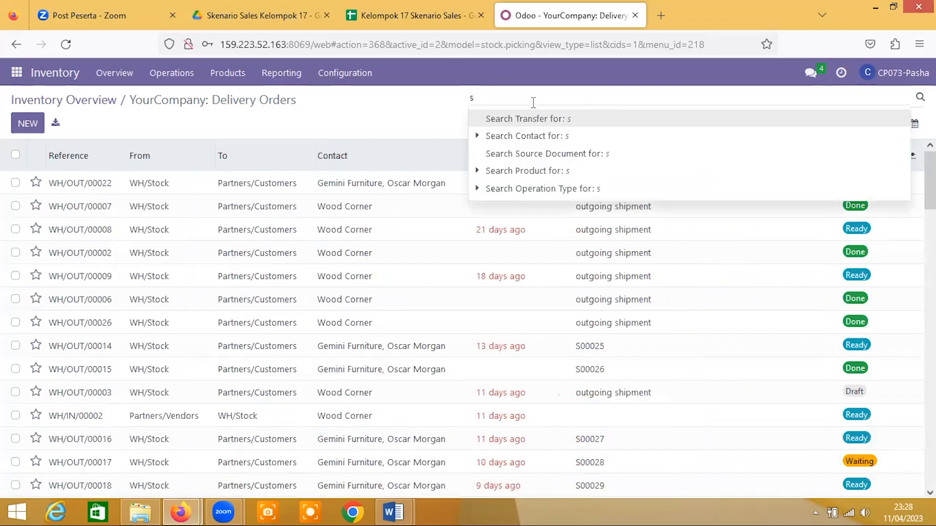
key(BackSpace)
text(S001)
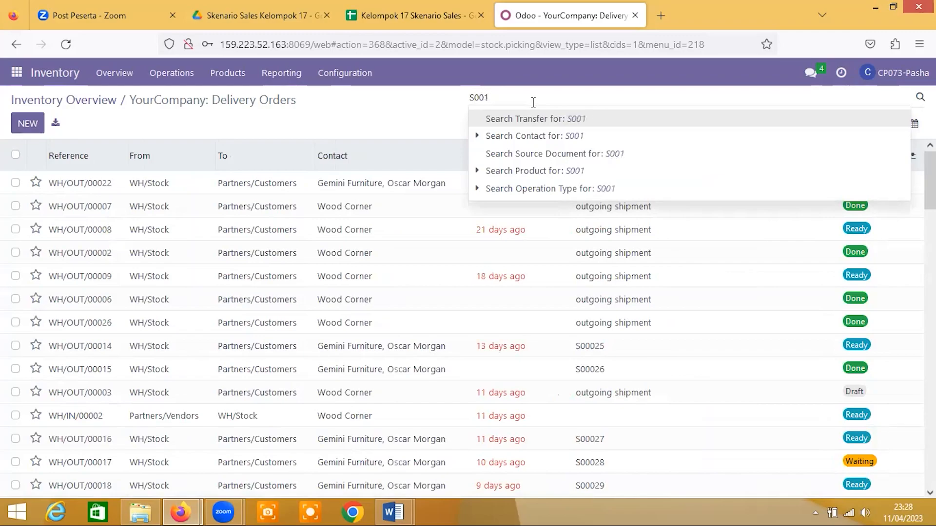
text(15)
key(Return)
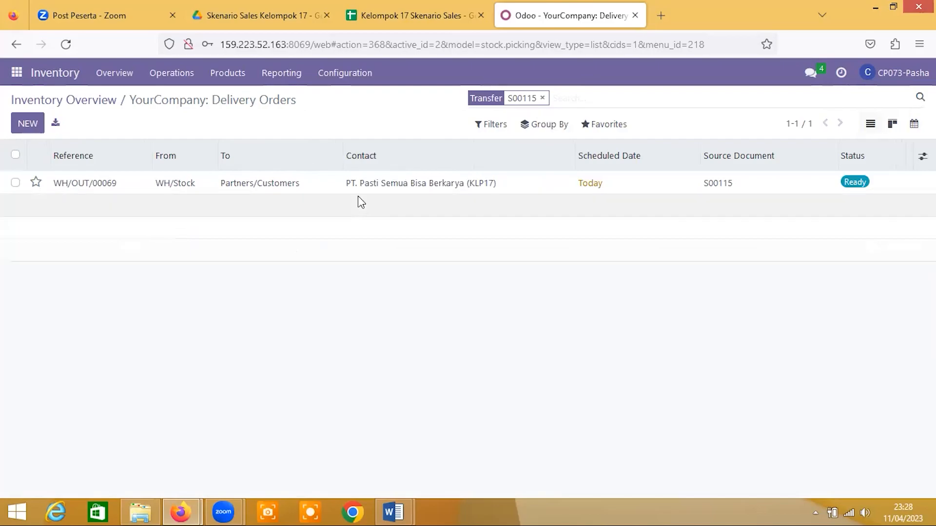
click(407, 184)
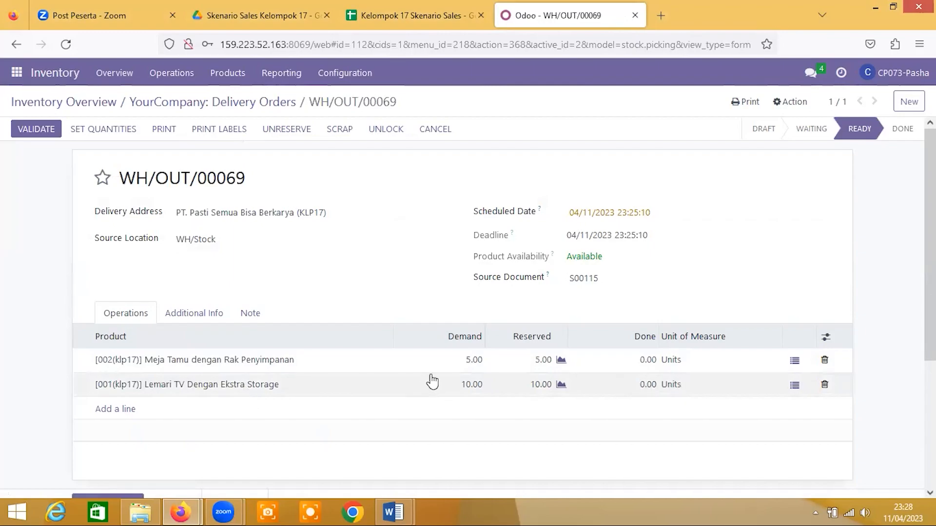
- Set the done quantity of Lemari TV Dengan Ekstra Storage to 8 on the delivery
click(647, 385)
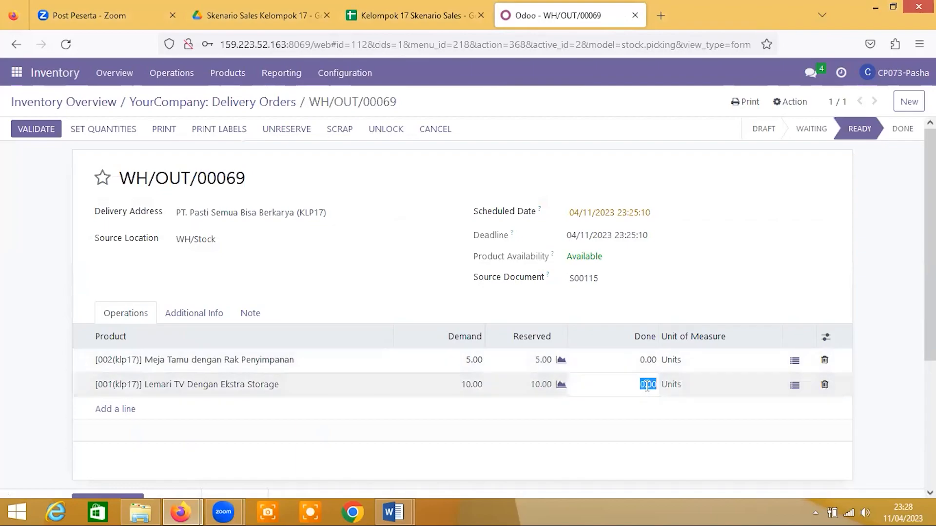
text(8)
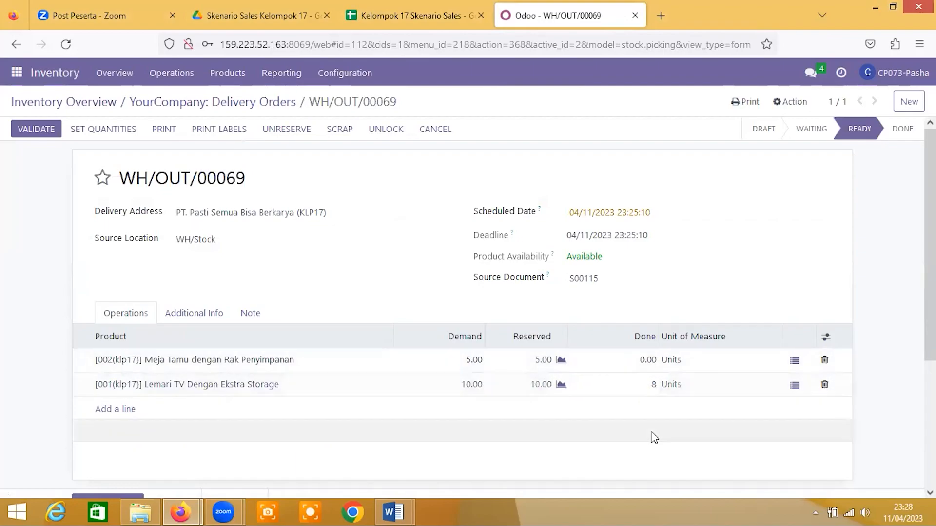
click(654, 436)
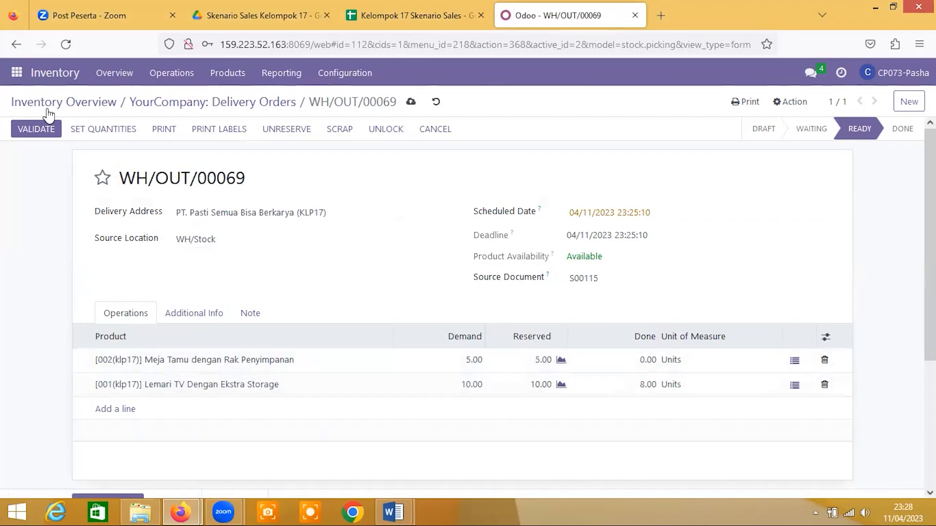
- Try to validate the delivery with a backorder for the remaining products, and cancel the backorder dialog
click(37, 129)
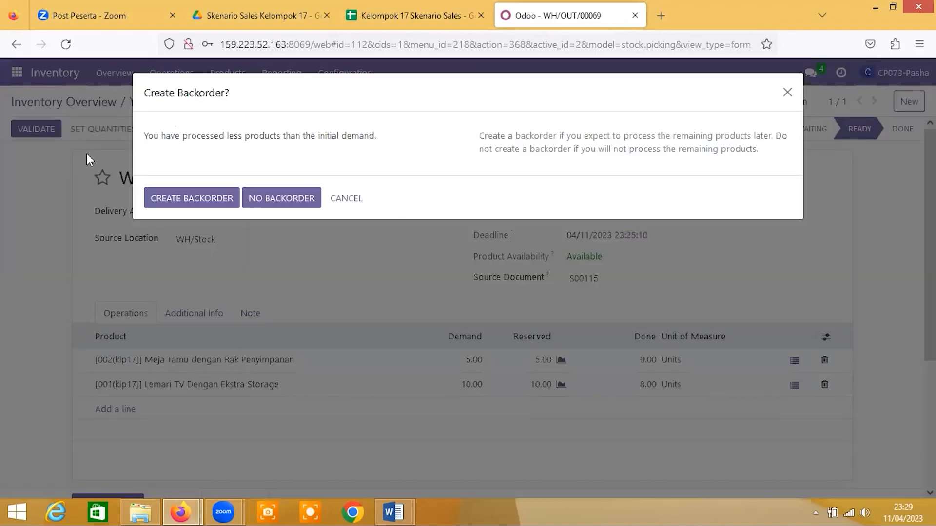
click(168, 201)
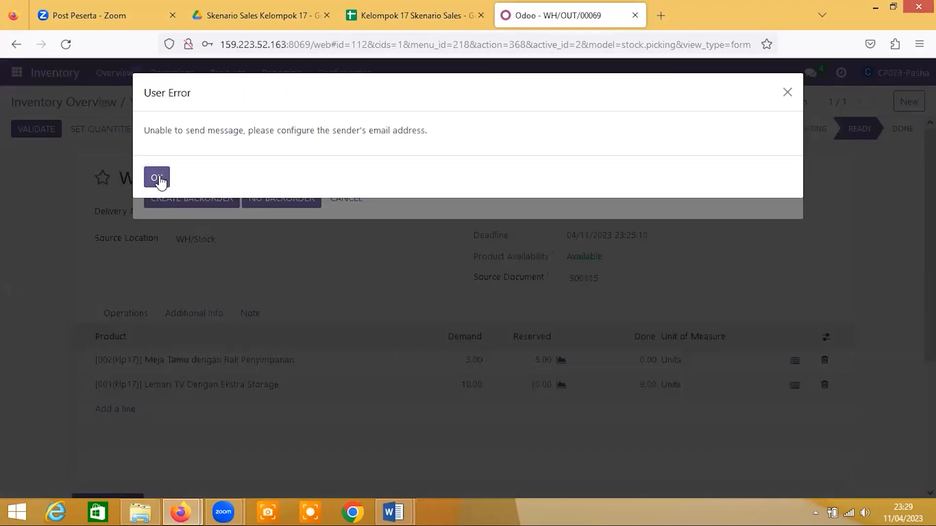
click(157, 179)
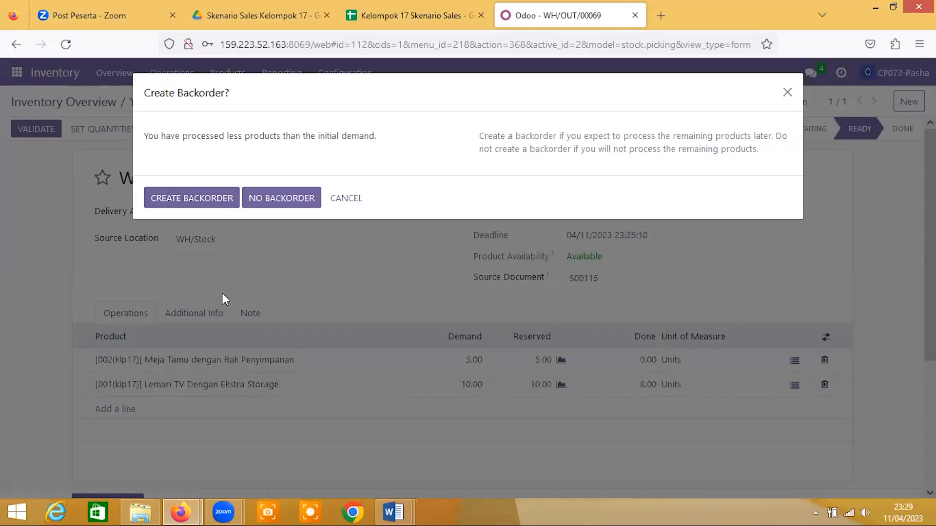
click(197, 195)
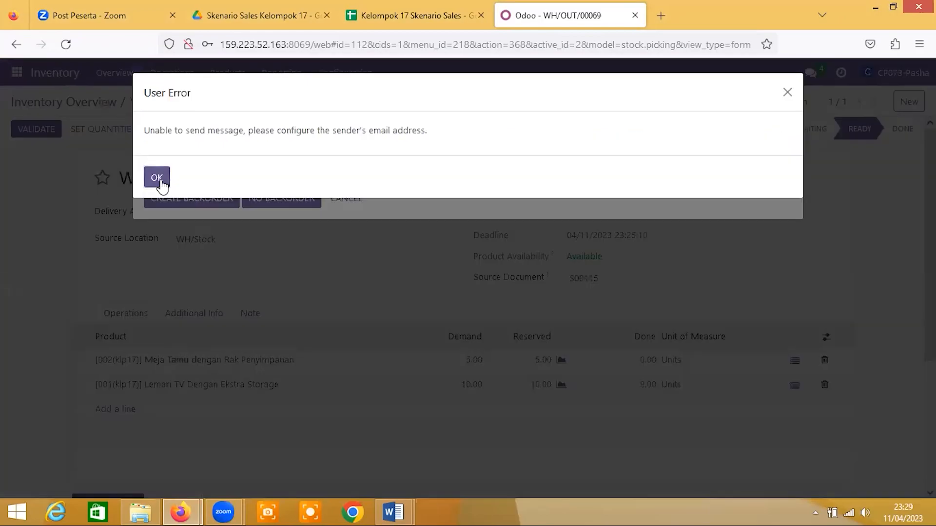
click(158, 180)
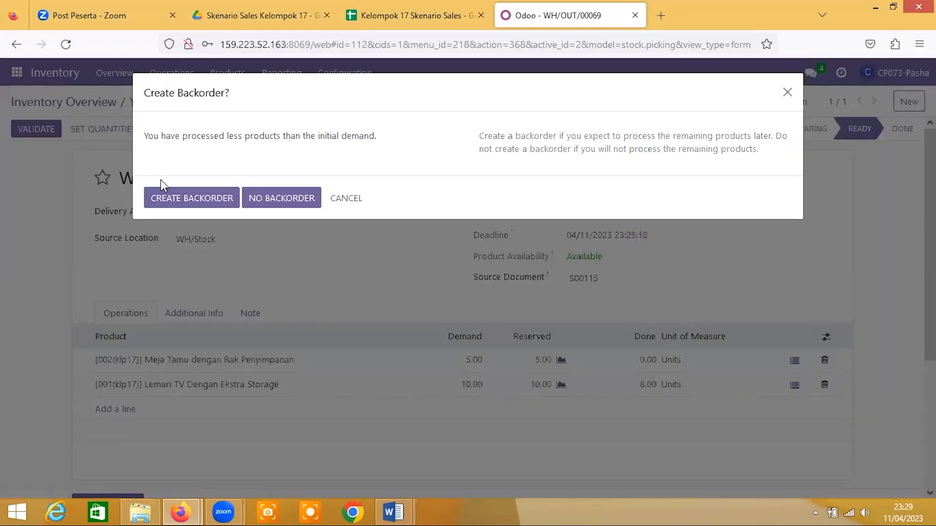
click(348, 199)
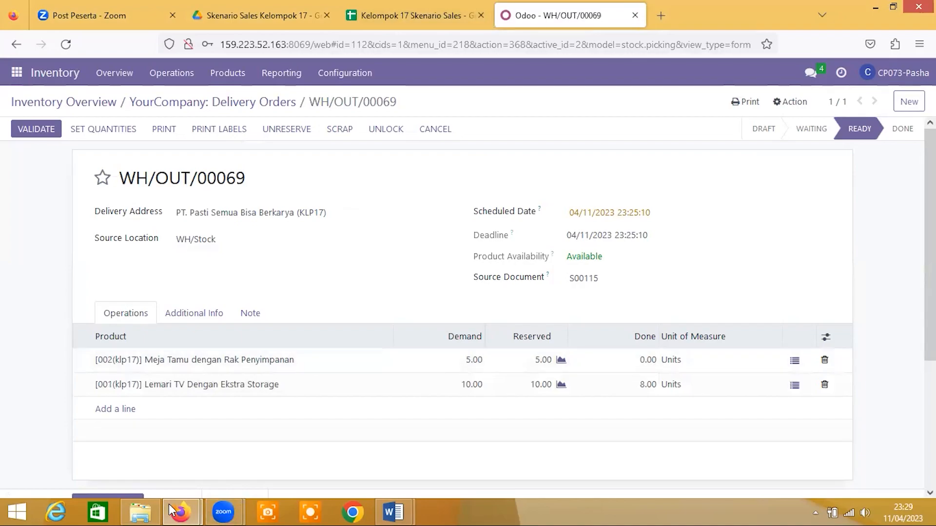
mouse_move(223, 511)
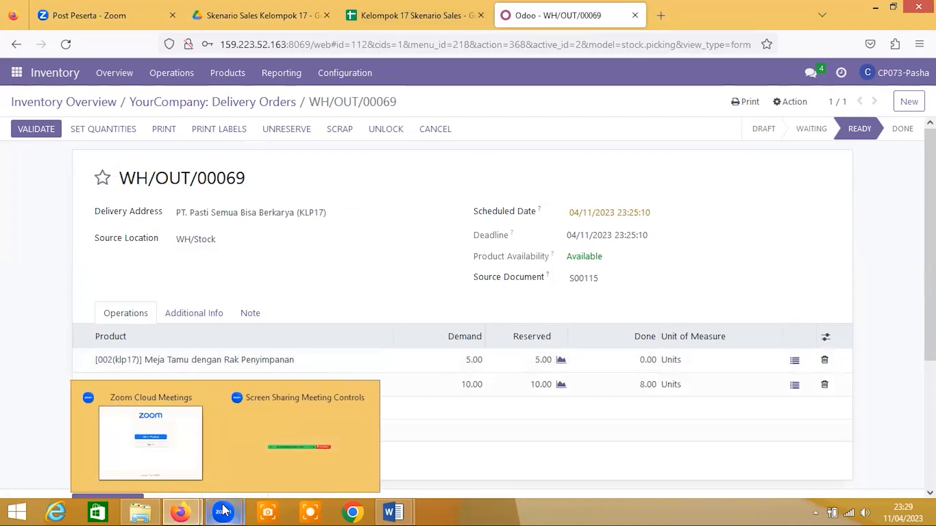
click(299, 453)
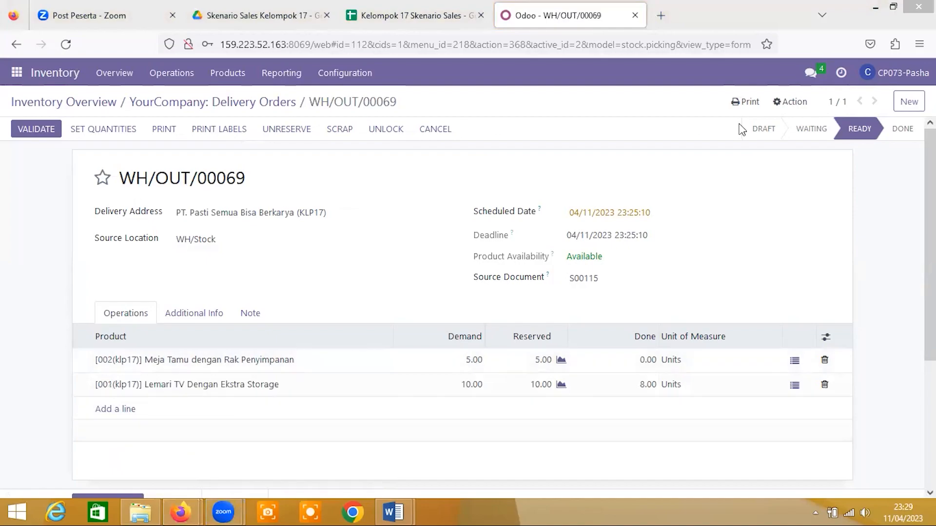
- Enter the inventory manager's e-mail in the user profile preferences, checking it against the Login column in the Master Data sheet, and save
click(894, 73)
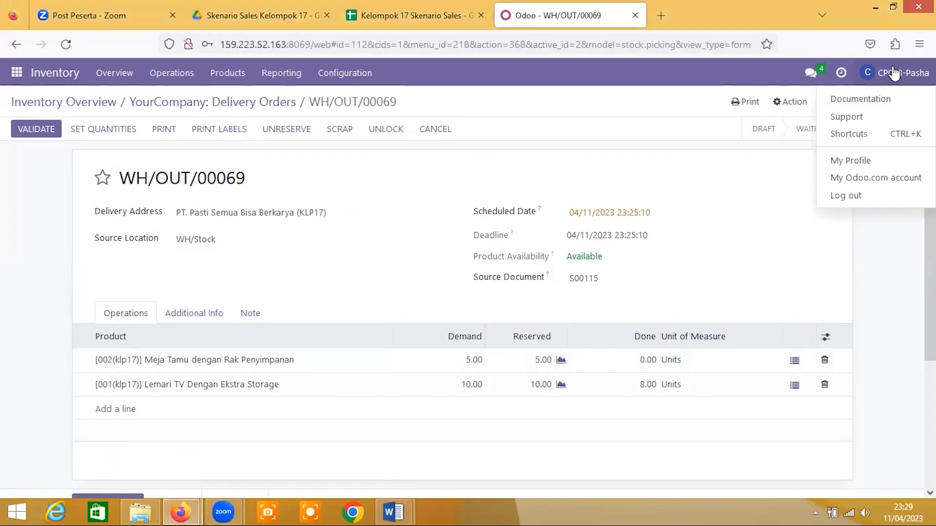
click(886, 158)
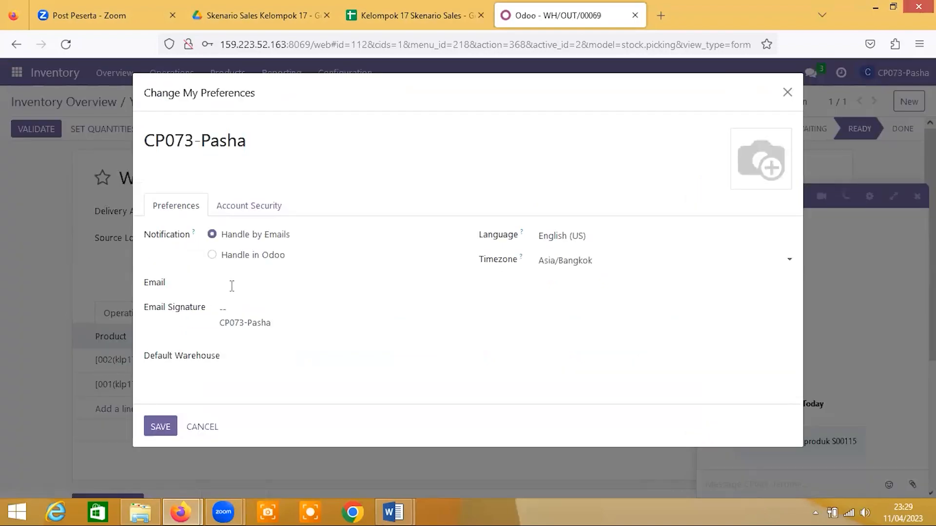
click(232, 287)
click(390, 17)
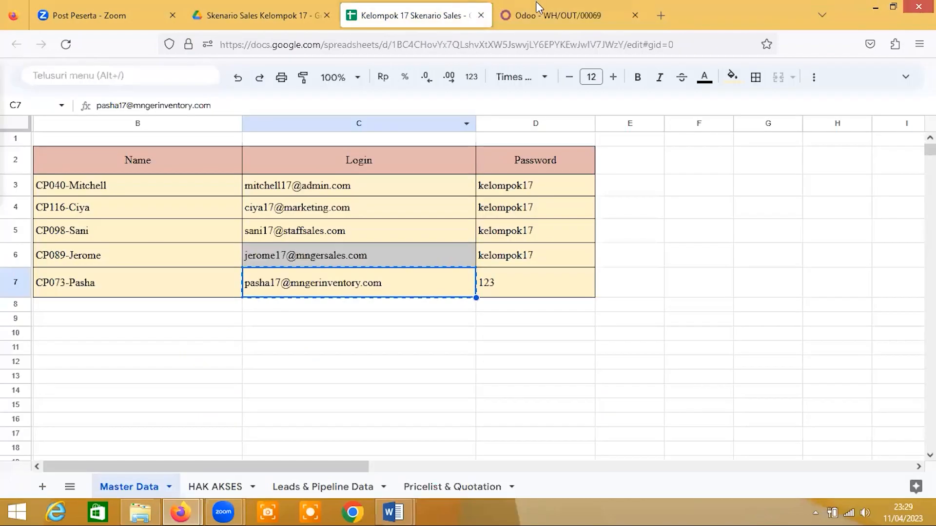
click(589, 5)
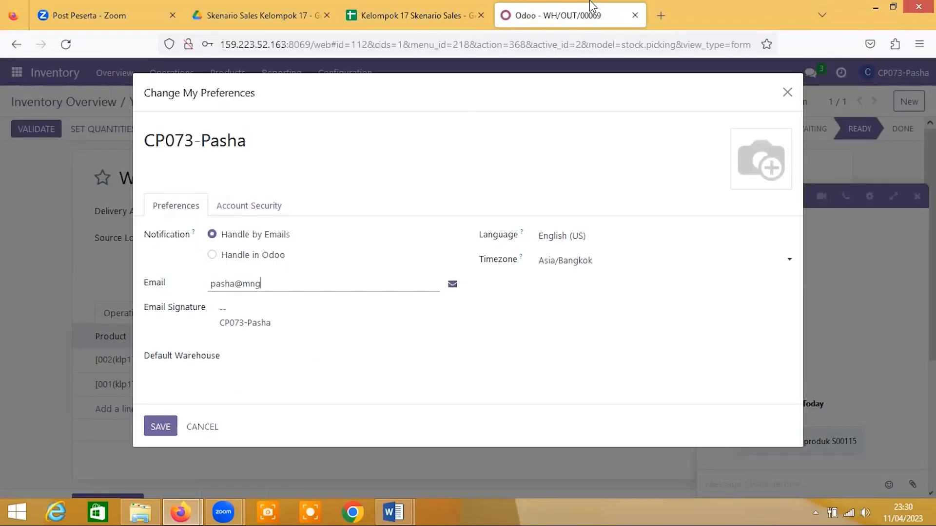
click(472, 6)
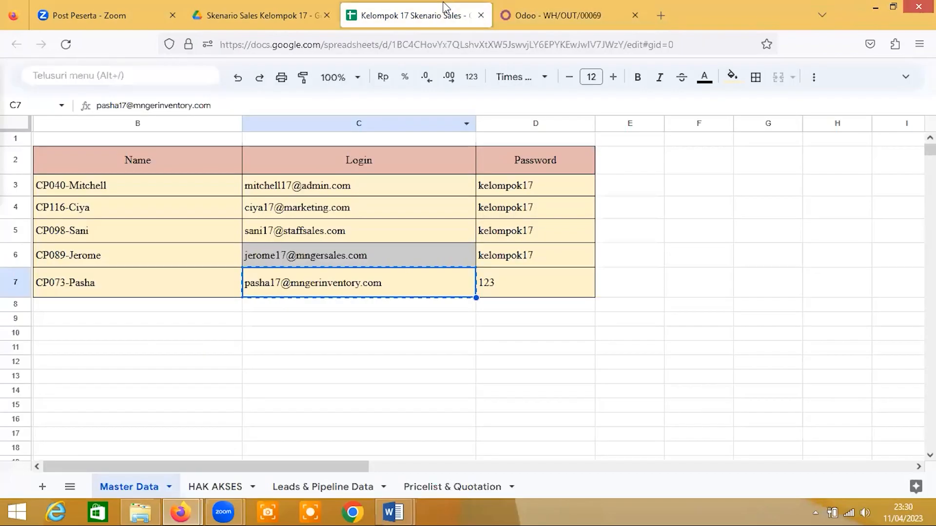
click(564, 14)
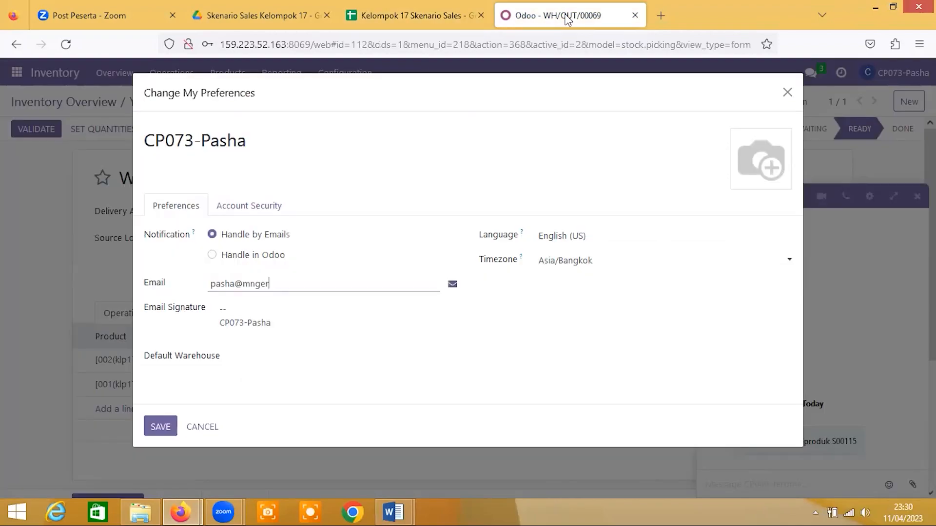
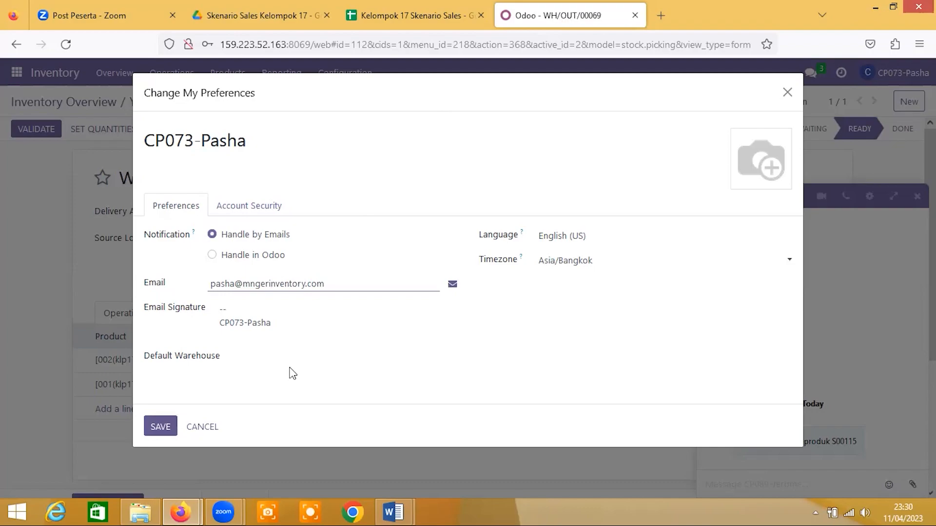
key(Return)
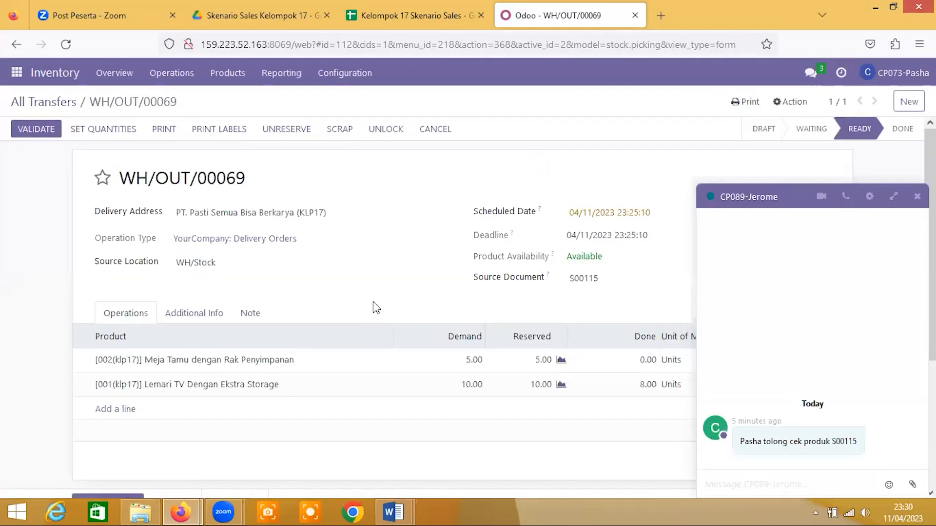
- Set the done quantity of Meja Tamu dengan Rak Penyimpanan to 5 and validate the delivery with a backorder for the remaining products
click(646, 364)
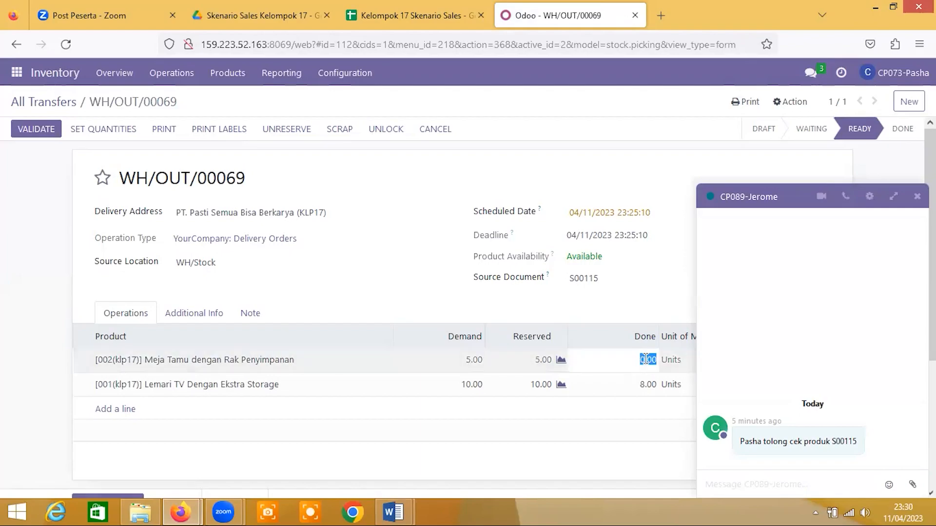
text(5)
click(647, 426)
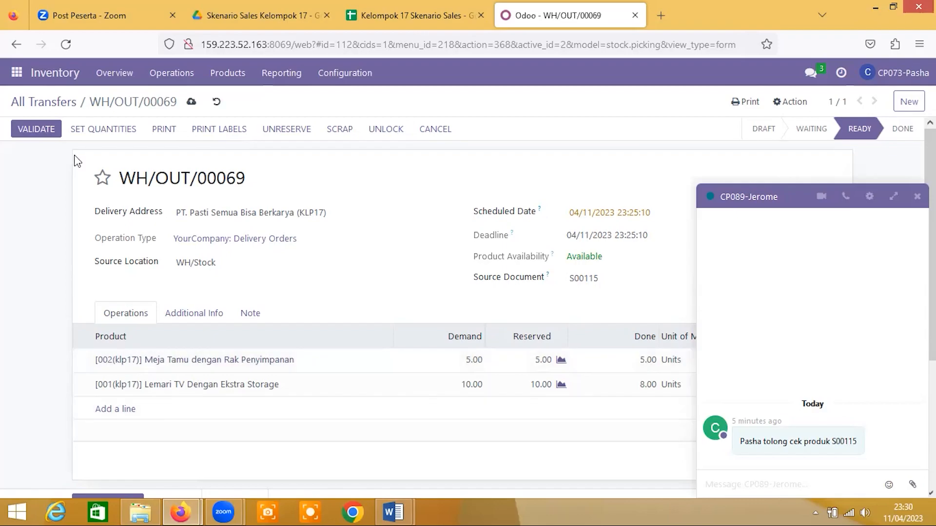
click(36, 130)
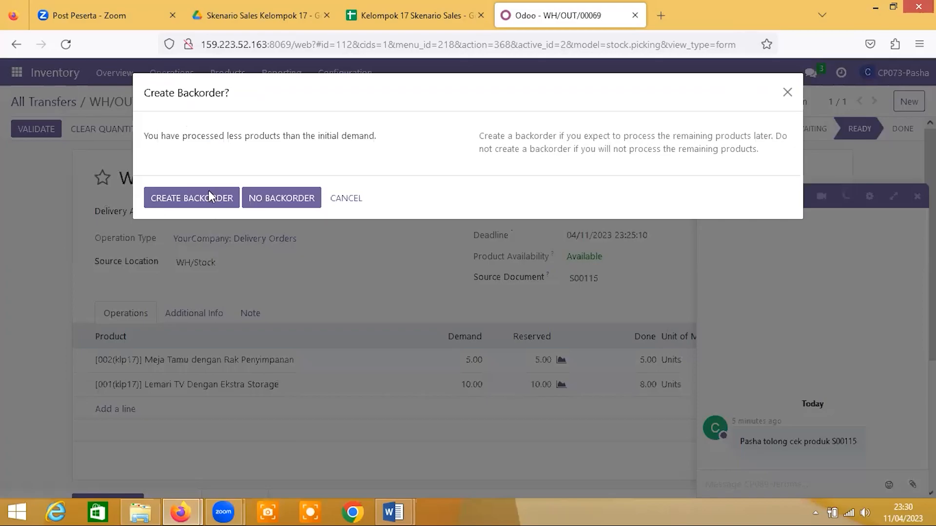
click(208, 192)
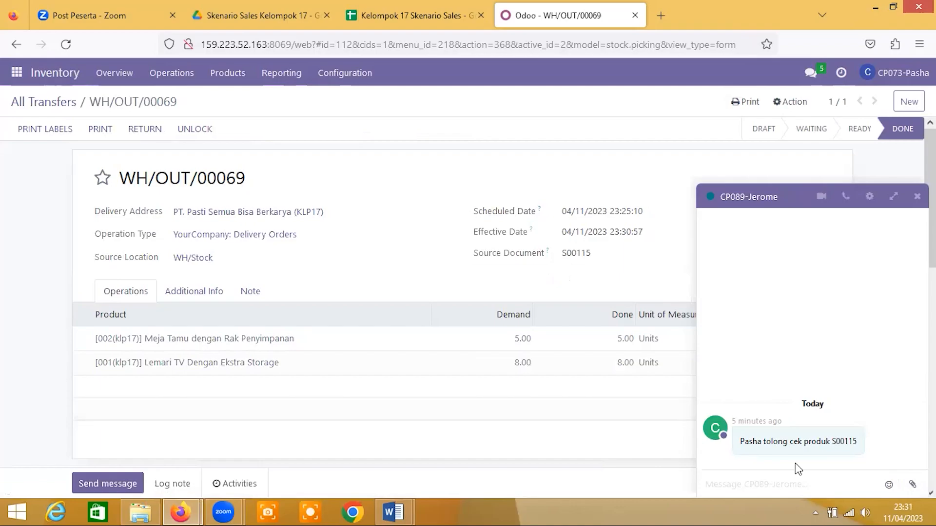
- Start a chat reply to the sales manager with "saya sudah mengirimkan product dengan sesuai permintaan."
click(785, 490)
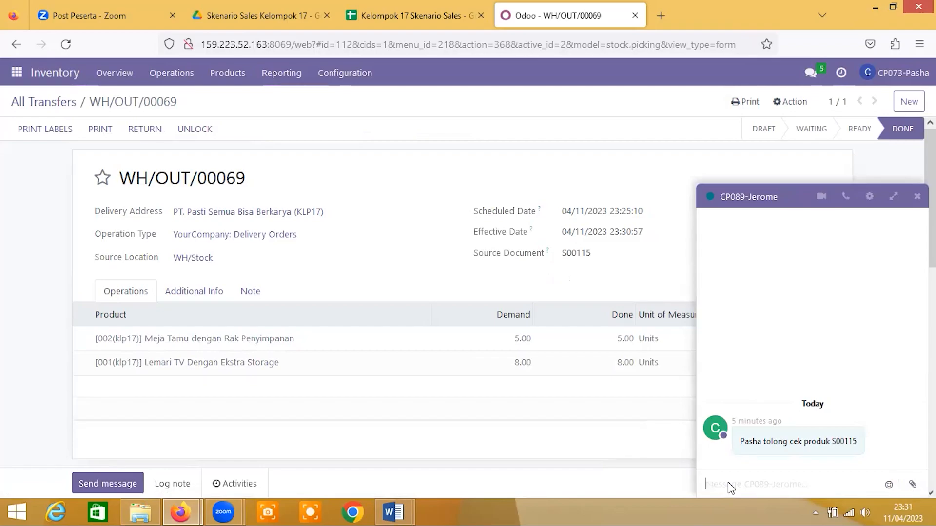
text(sat)
text(a sudah)
text( mengiriml)
key(BackSpace)
text(kan product)
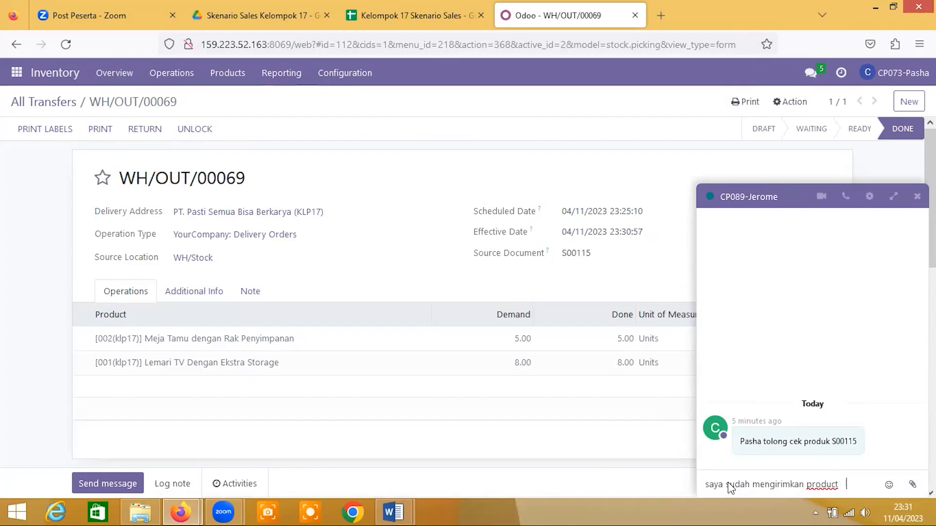
text(  dengan ses)
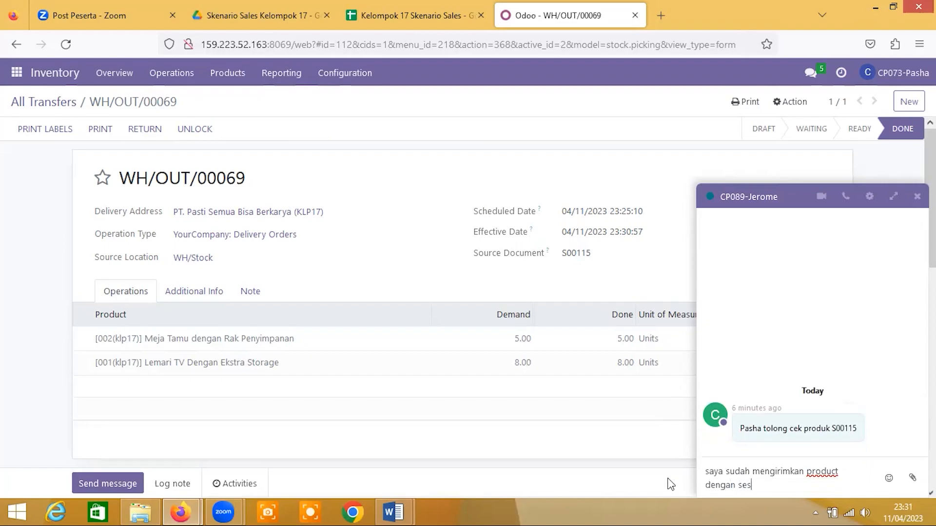
text(uai permintaan.selanjutnya )
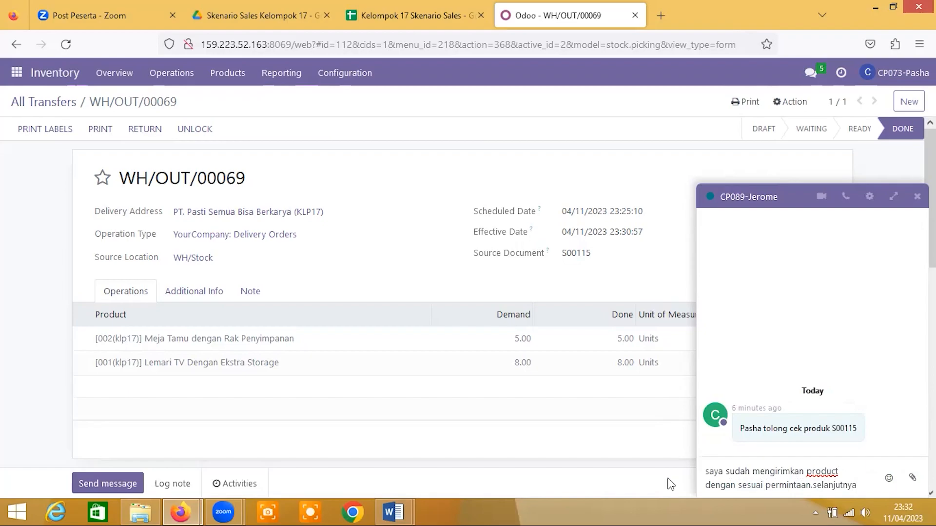
text(bapak menla)
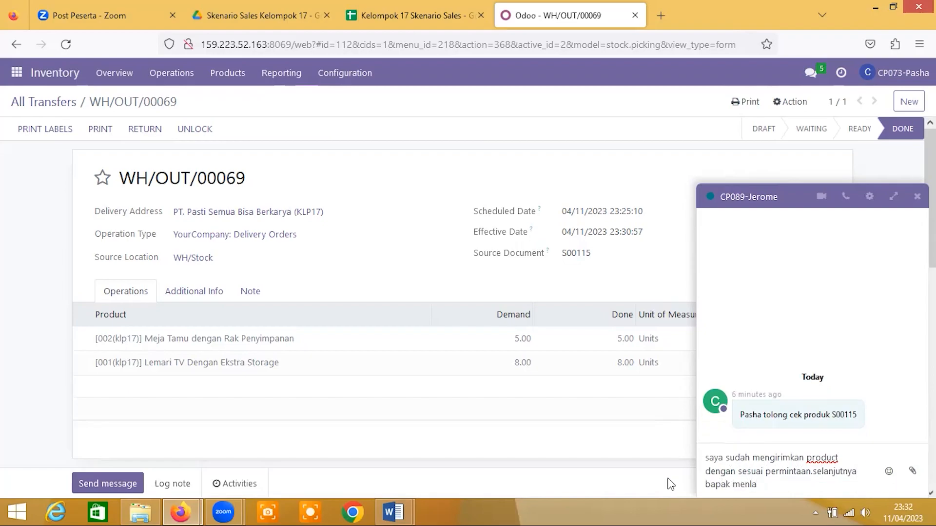
text(njut)
- Complete the reply with "selanjutnya bapak membuat sebuah invoice" and send it to the sales manager
key(BackSpace)
key(BackSpace)
key(BackSpace)
key(BackSpace)
key(BackSpace)
key(BackSpace)
key(BackSpace)
text(mbuat sebuah invoice)
key(Return)
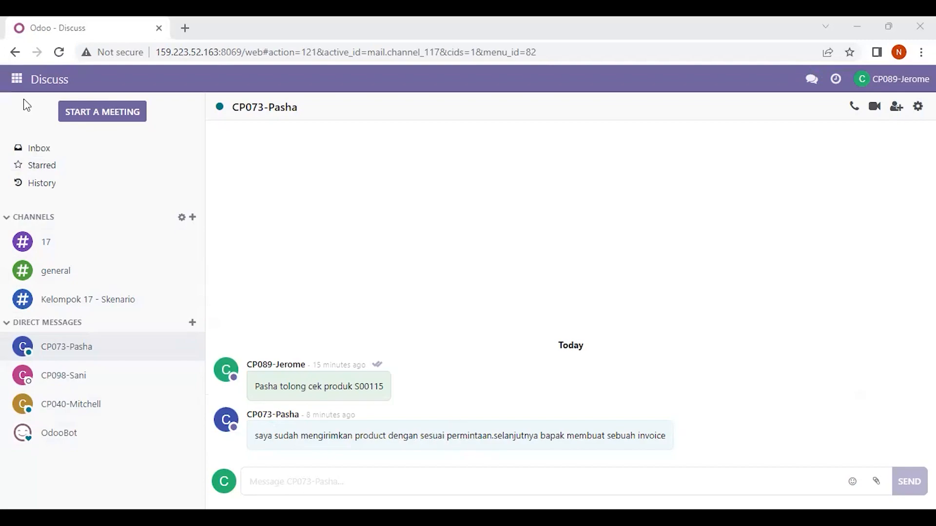
- In the sales manager's session, open Sales, remove the My Quotations filter, and open the newest sales order of PT. Pasti Semua Bisa Berkarya (KLP17)
click(17, 86)
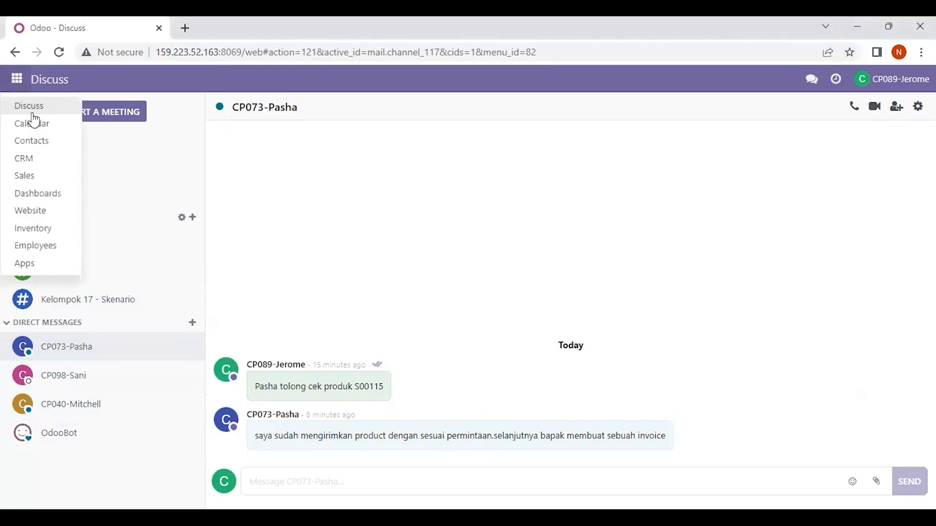
click(32, 175)
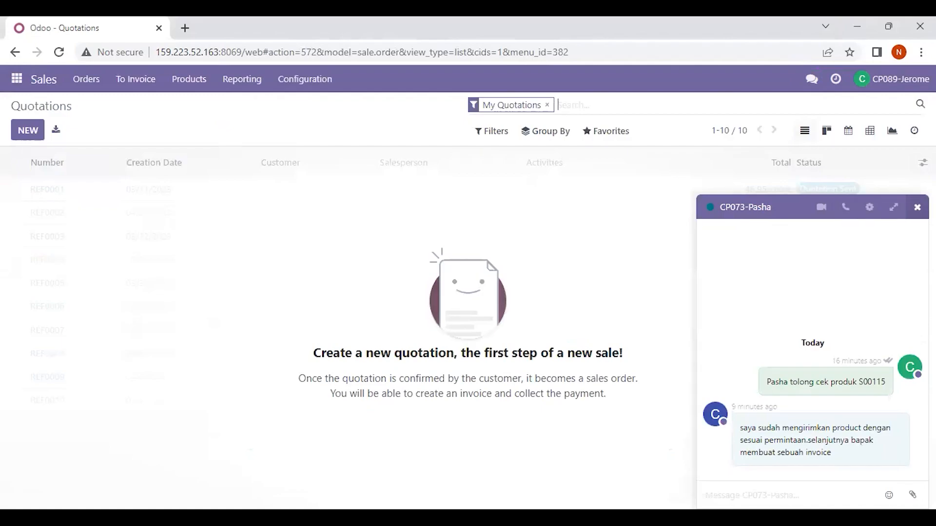
click(917, 207)
click(547, 105)
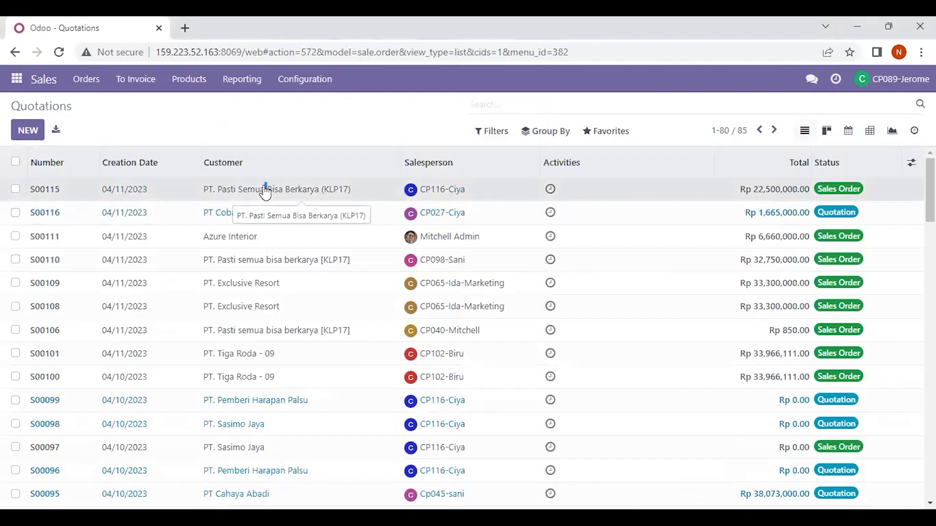
click(265, 191)
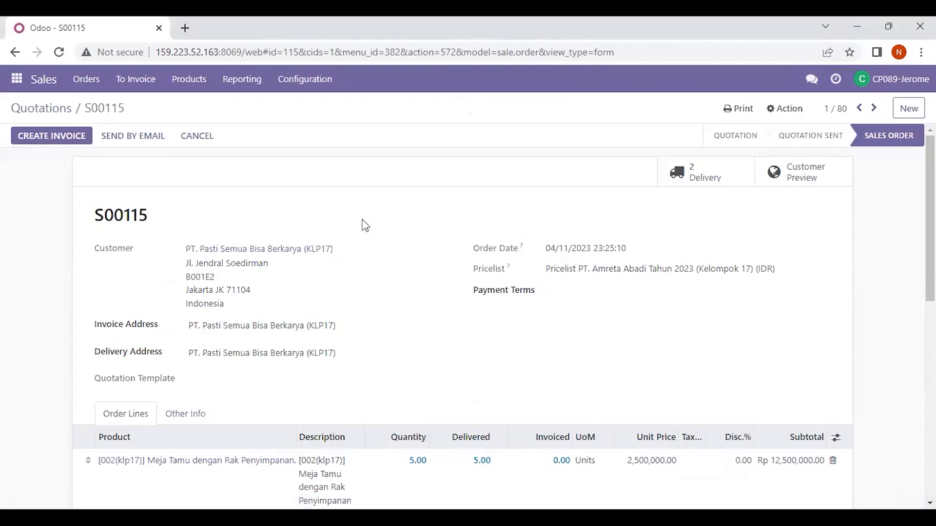
- Review the ordered, delivered and invoiced quantities on the sales order and create a regular invoice for it without opening the invoice
scroll(312, 297, down, 4)
scroll(313, 298, up, 1)
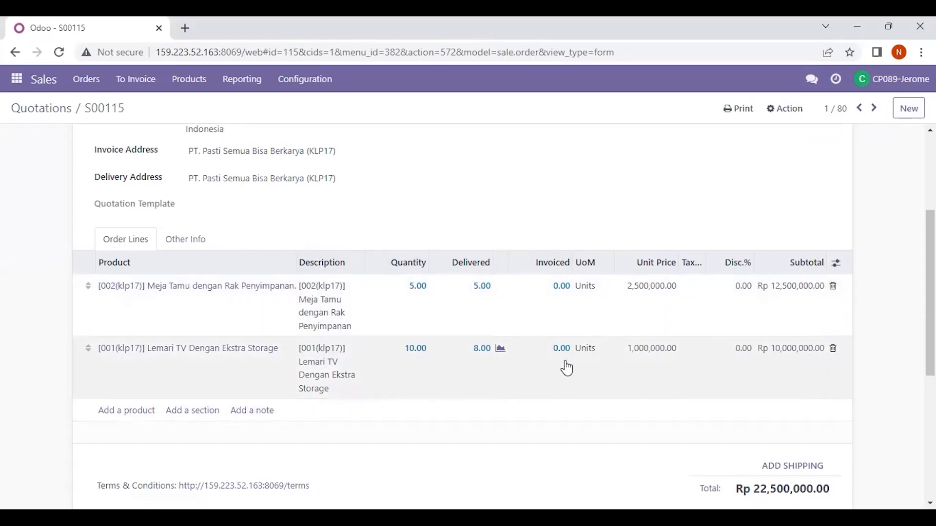
scroll(473, 374, up, 5)
scroll(475, 374, down, 5)
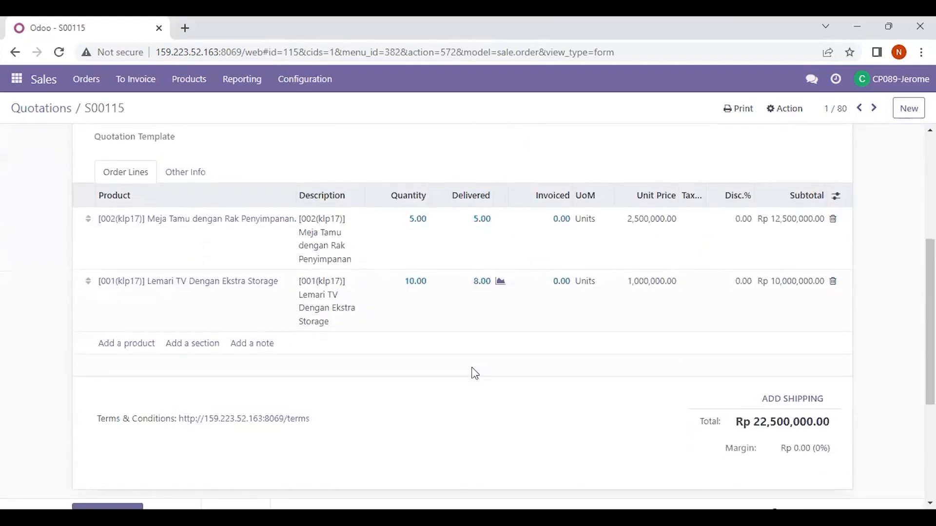
scroll(475, 374, up, 5)
scroll(475, 374, down, 4)
scroll(476, 374, up, 1)
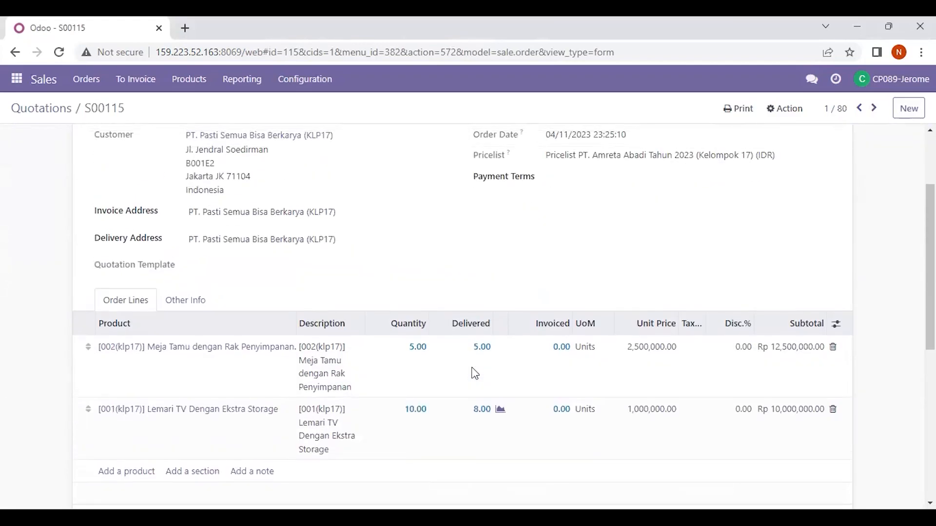
scroll(475, 374, up, 2)
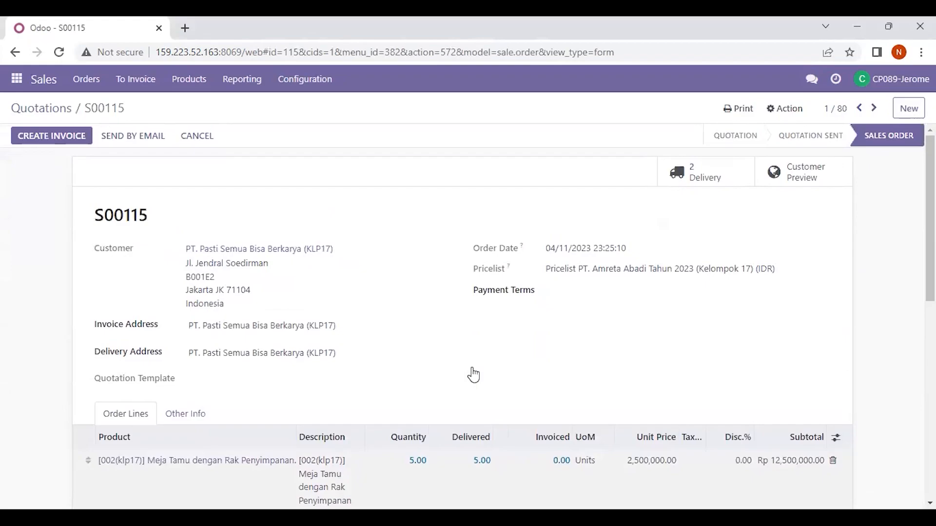
click(70, 138)
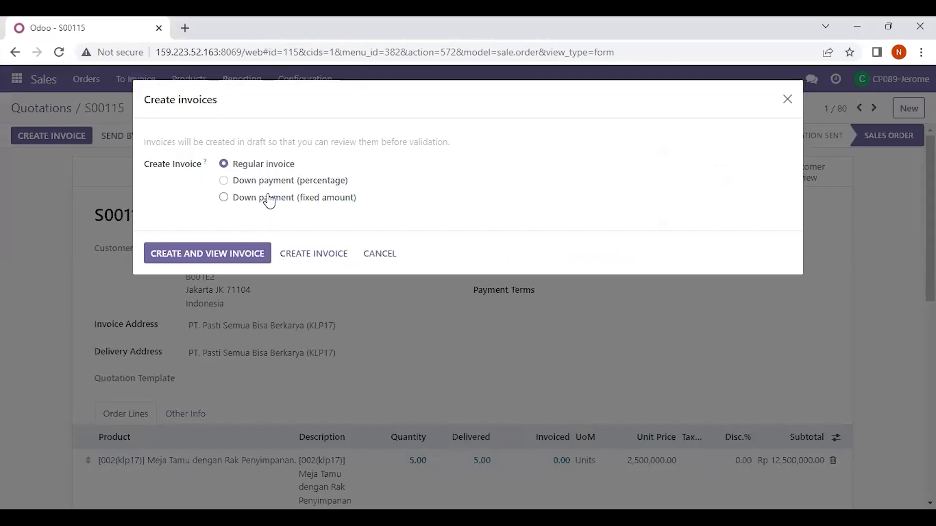
click(320, 255)
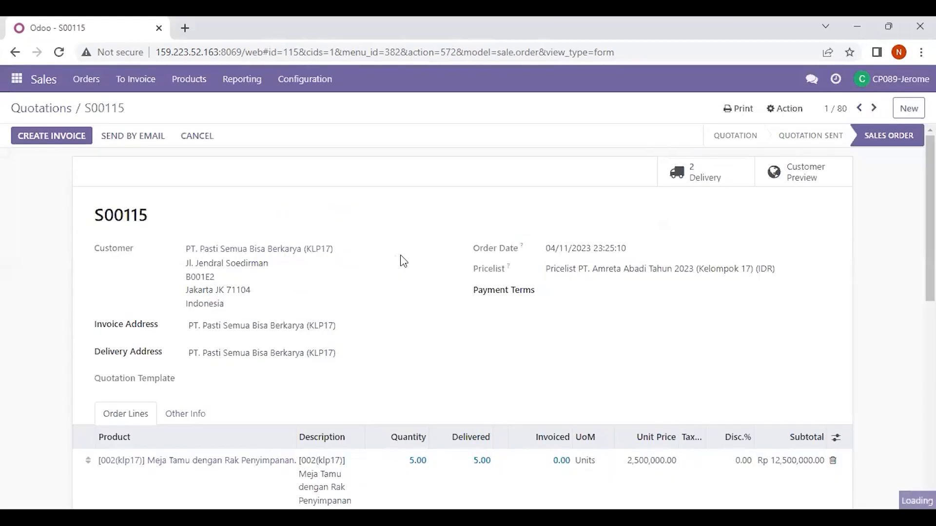
- Examine the invoiced quantities on the order lines and the linked documents of the sales order
scroll(402, 259, down, 4)
scroll(402, 264, up, 4)
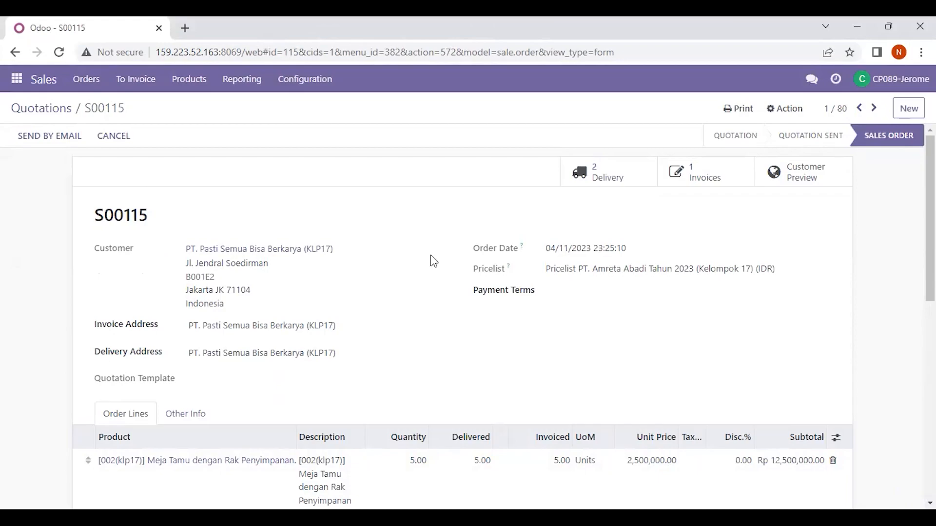
scroll(431, 256, down, 2)
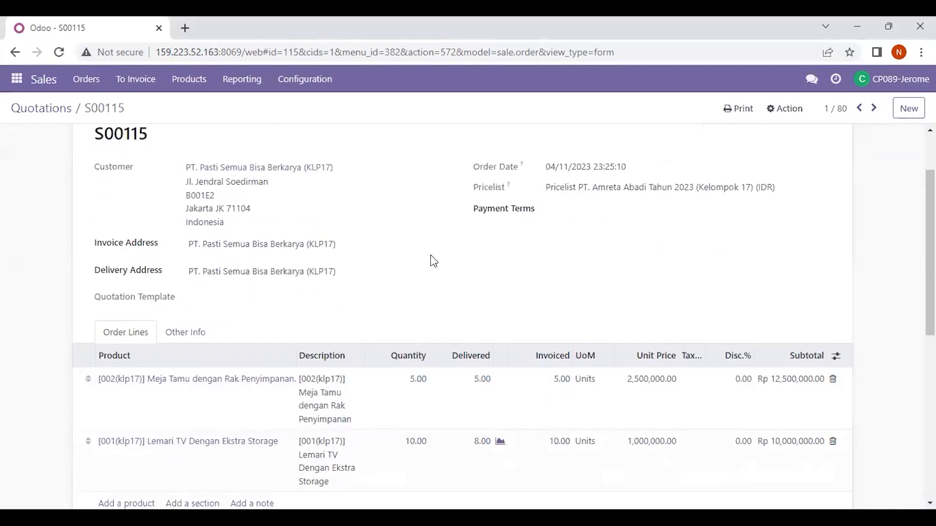
scroll(431, 255, up, 2)
scroll(431, 256, down, 1)
scroll(430, 255, up, 1)
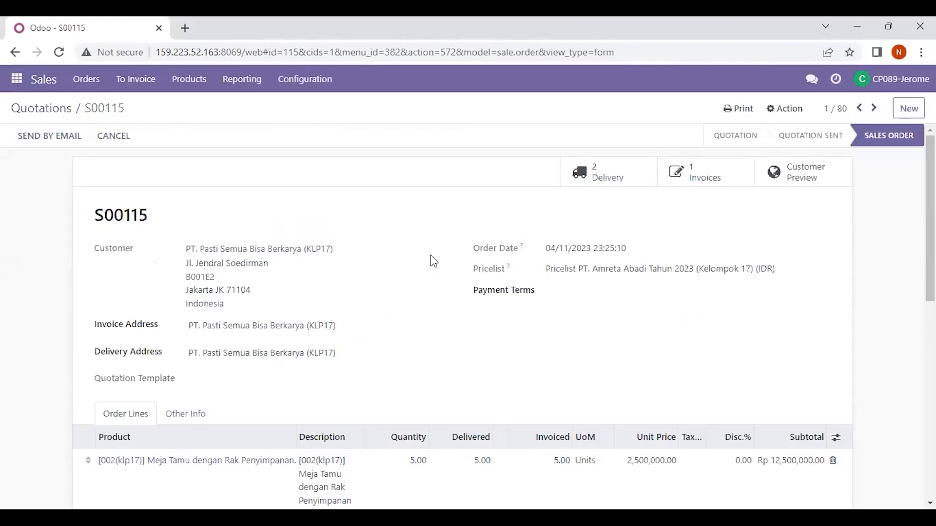
scroll(431, 256, down, 3)
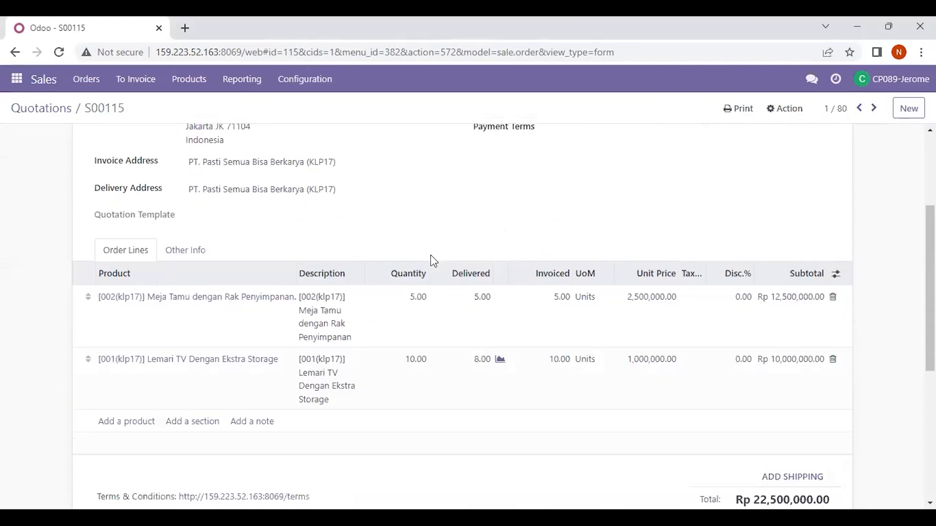
scroll(431, 257, up, 3)
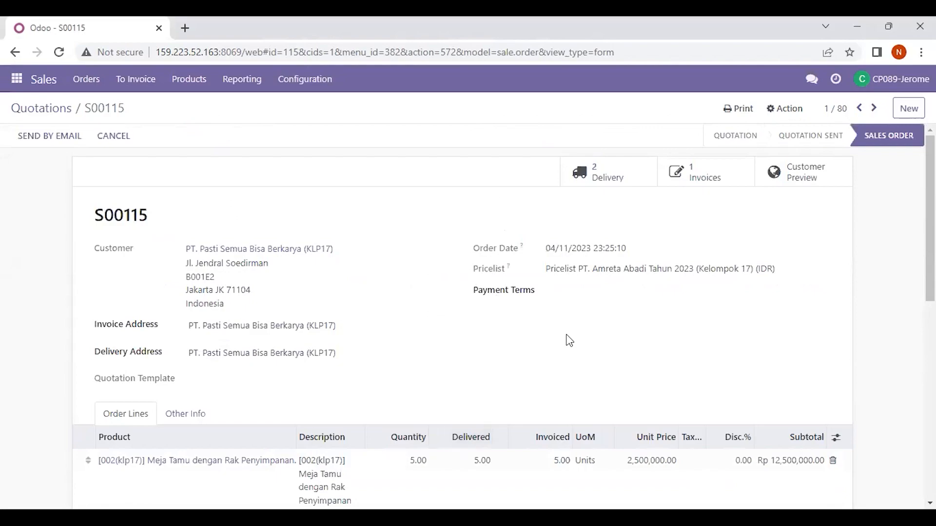